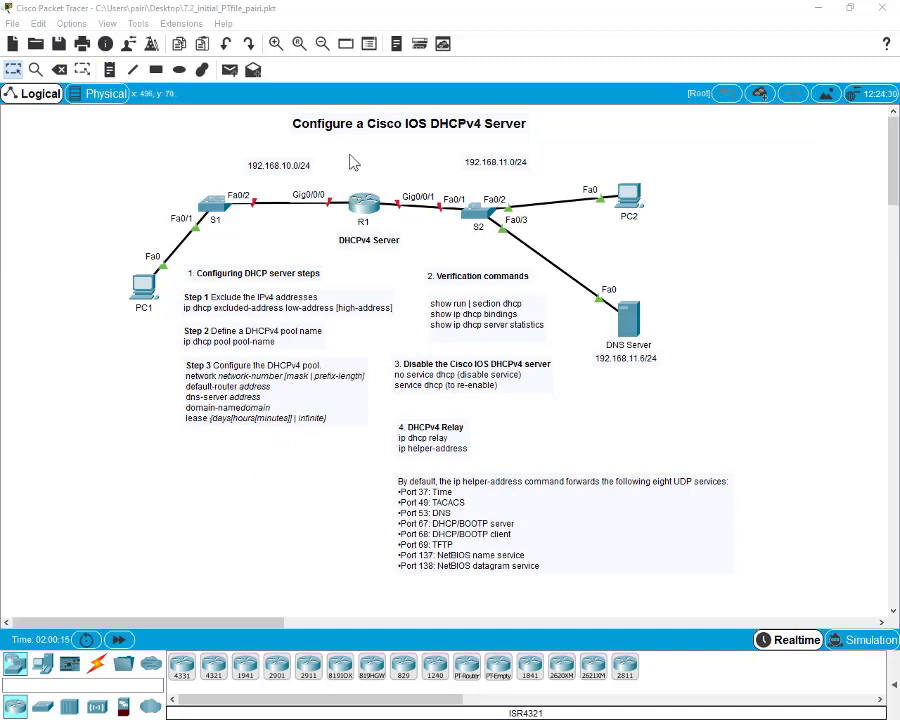
drag(346, 148, 107, 457)
click(157, 153)
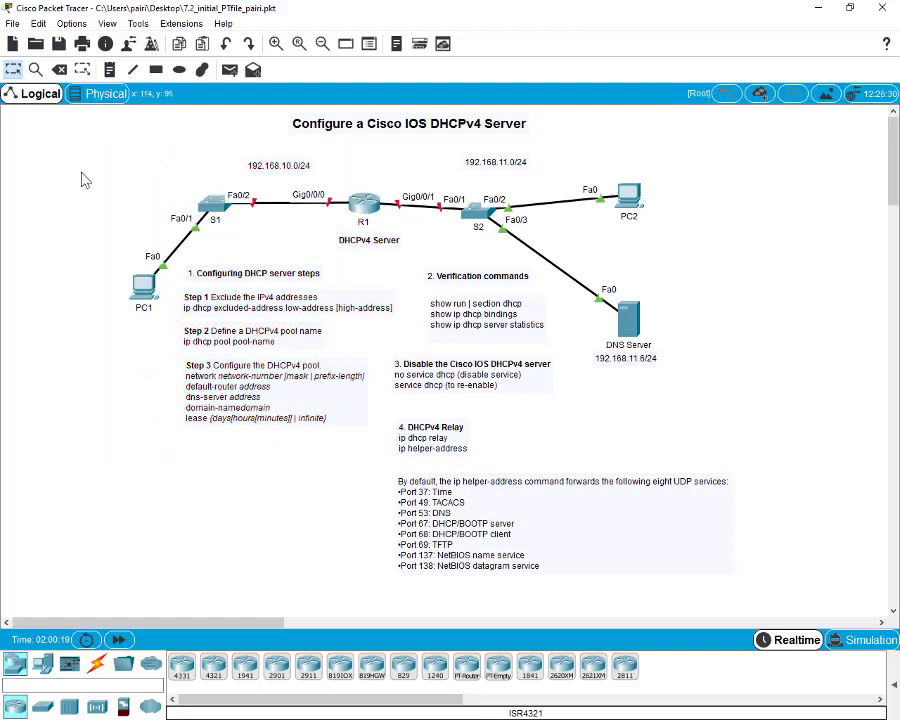
drag(111, 130, 357, 366)
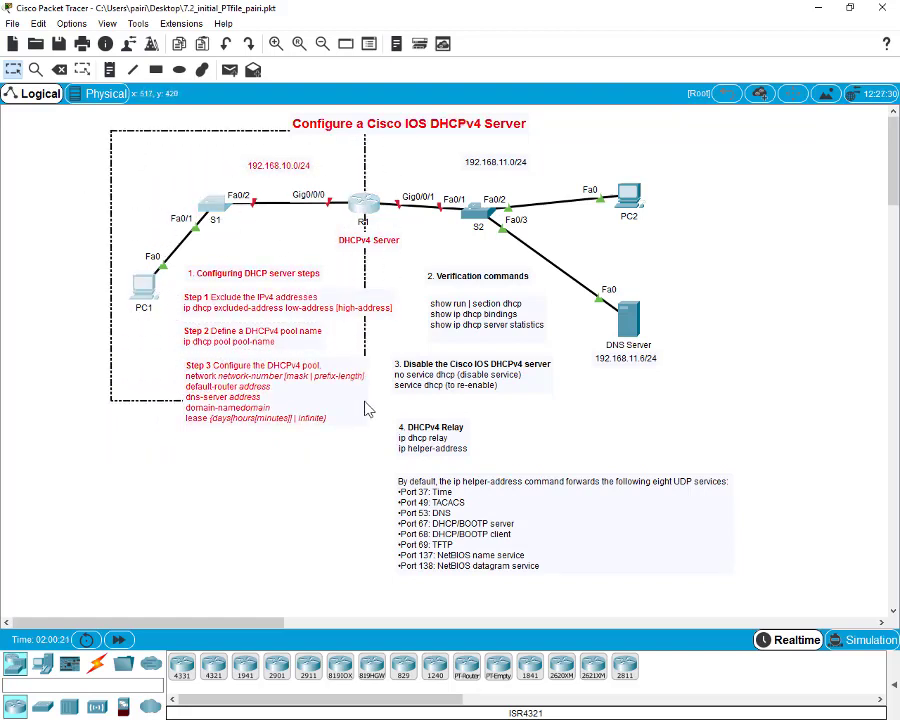
click(127, 493)
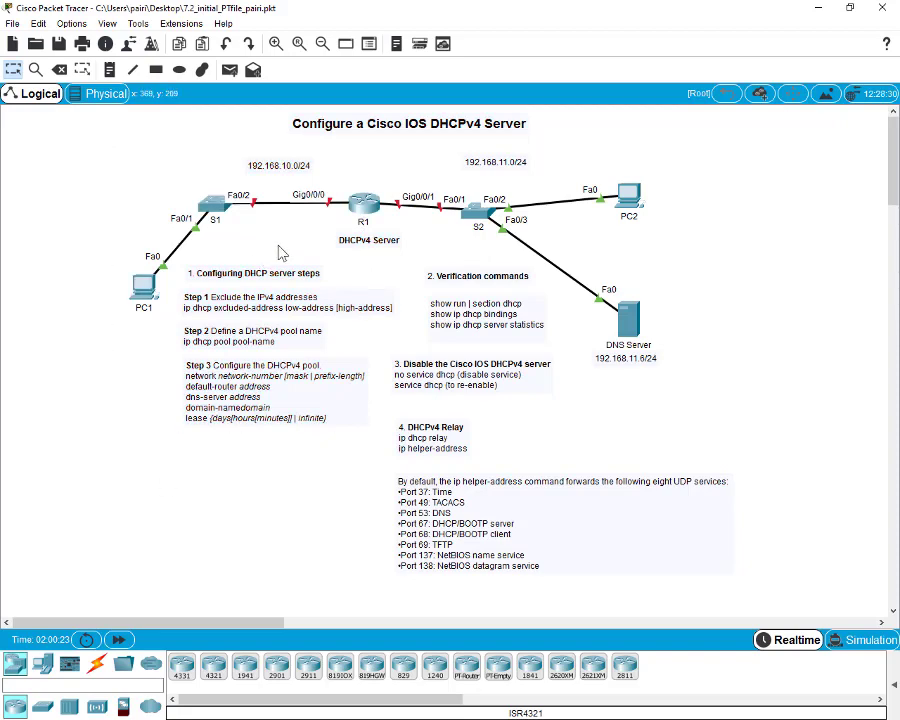
- Add a note reading "192.168.10.1 - 10.10" to the workspace and place it above switch S1, beside the 192.168.10.0/24 label
mouse_move(350, 207)
click(110, 69)
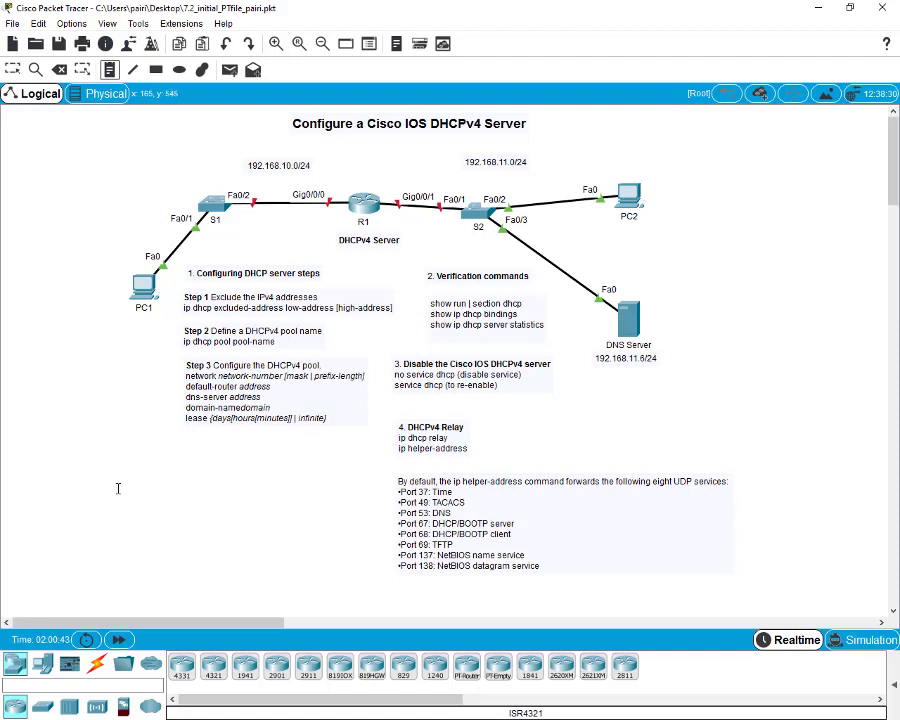
click(118, 488)
text(192)
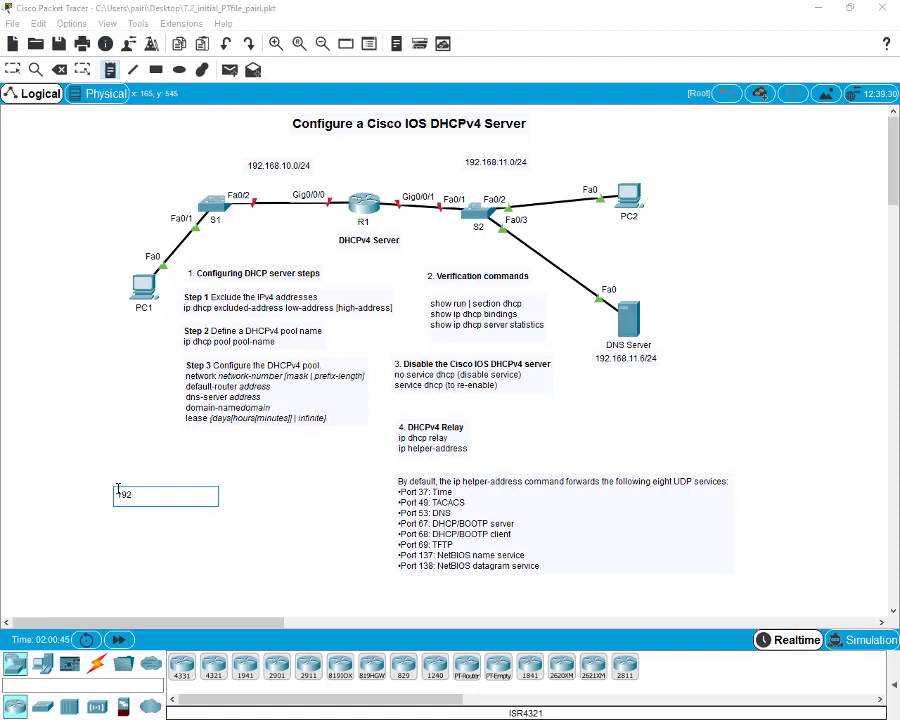
text(.168.10.1-1)
key(BackSpace)
text(10)
key(BackSpace)
key(BackSpace)
key(BackSpace)
text(-10.10)
key(Left)
key(Left)
key(Left)
key(Left)
key(Left)
key(Left)
key(Left)
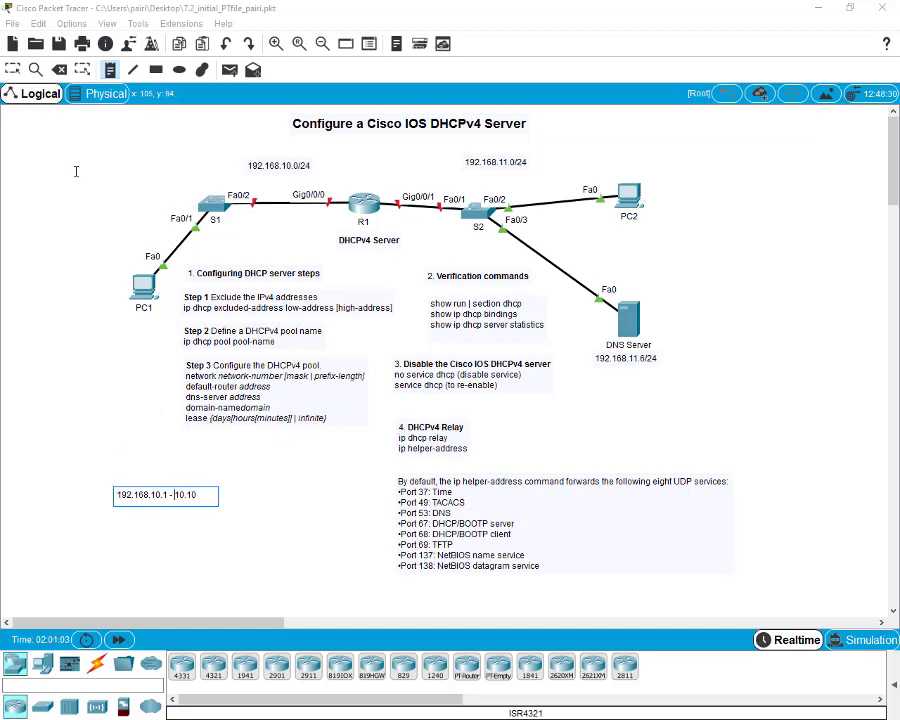
click(20, 95)
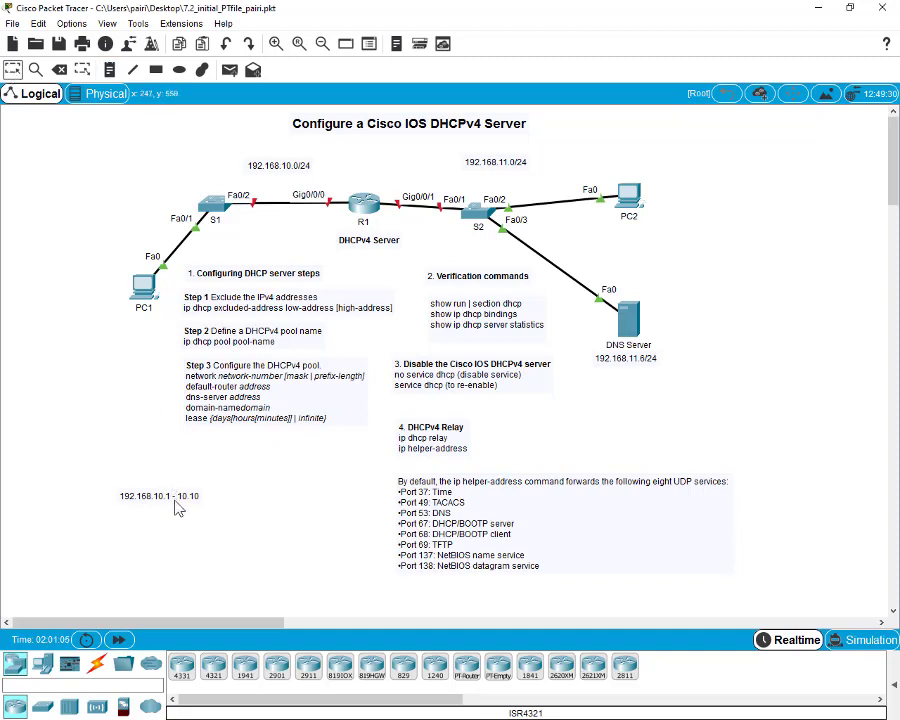
drag(176, 497, 180, 180)
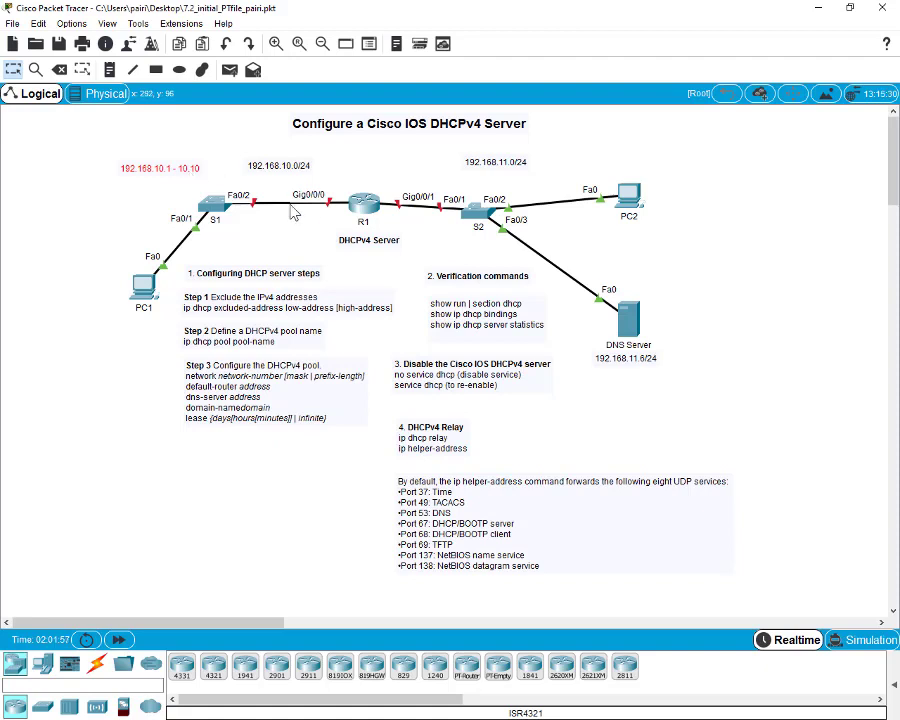
- Open router R1's command line, keep its window clear of the S1–R1 link, and enter privileged EXEC mode
click(366, 210)
drag(363, 176, 545, 237)
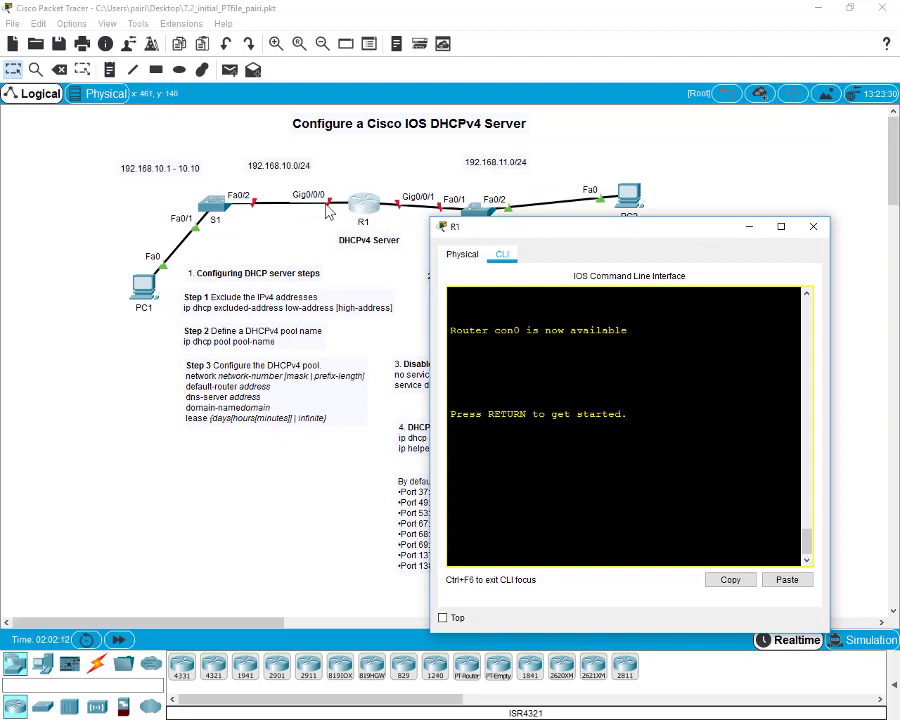
drag(487, 232, 481, 190)
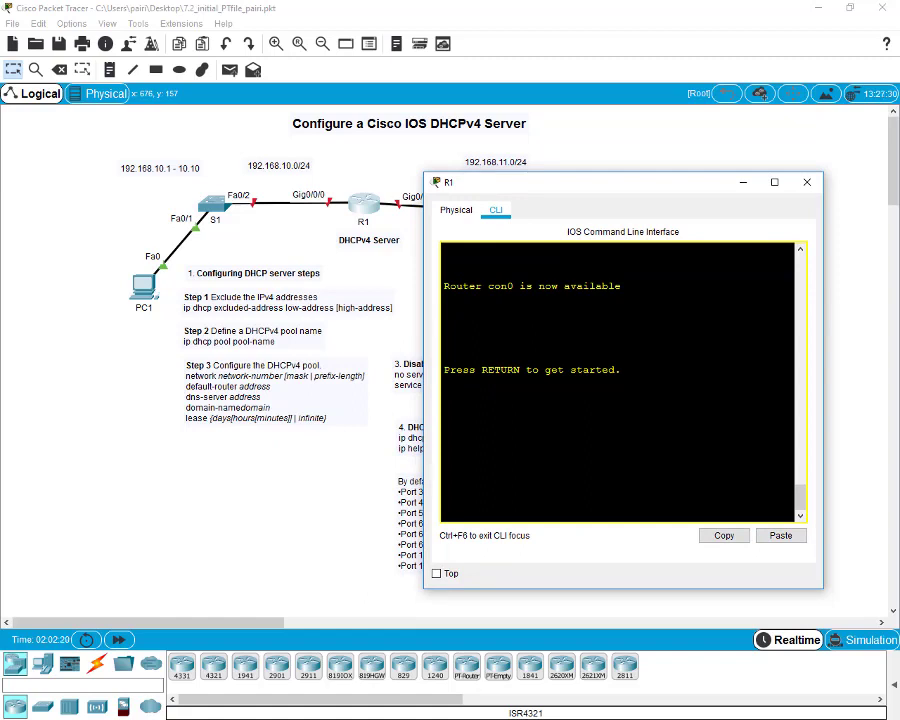
key(Return)
text(en)
key(Return)
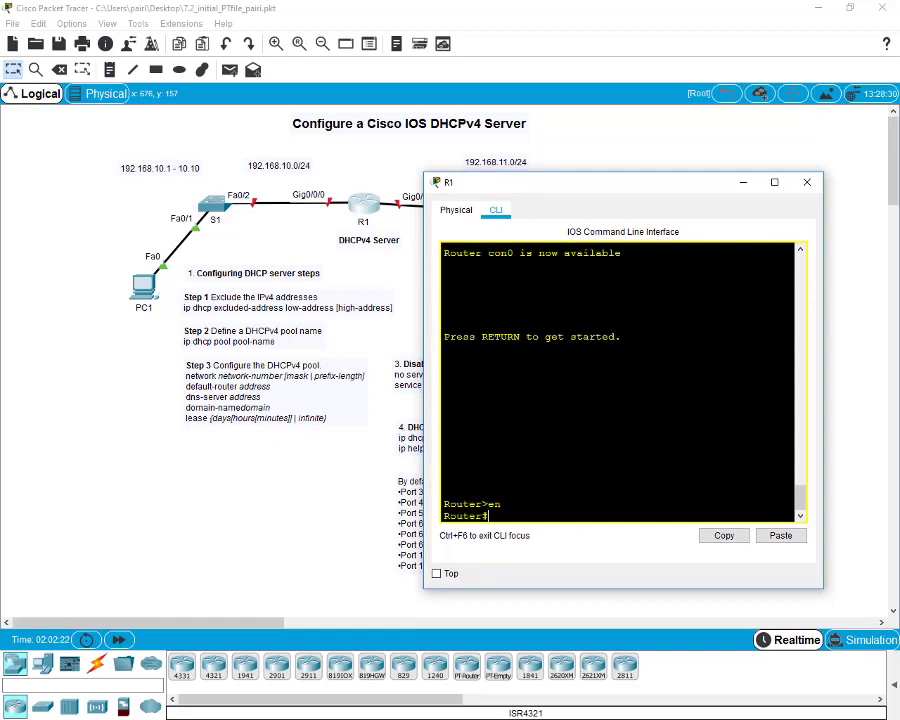
- Enter global configuration mode on the router and set its hostname to R1
text(show)
key(BackSpace)
key(BackSpace)
key(BackSpace)
key(BackSpace)
text(conf t)
key(Return)
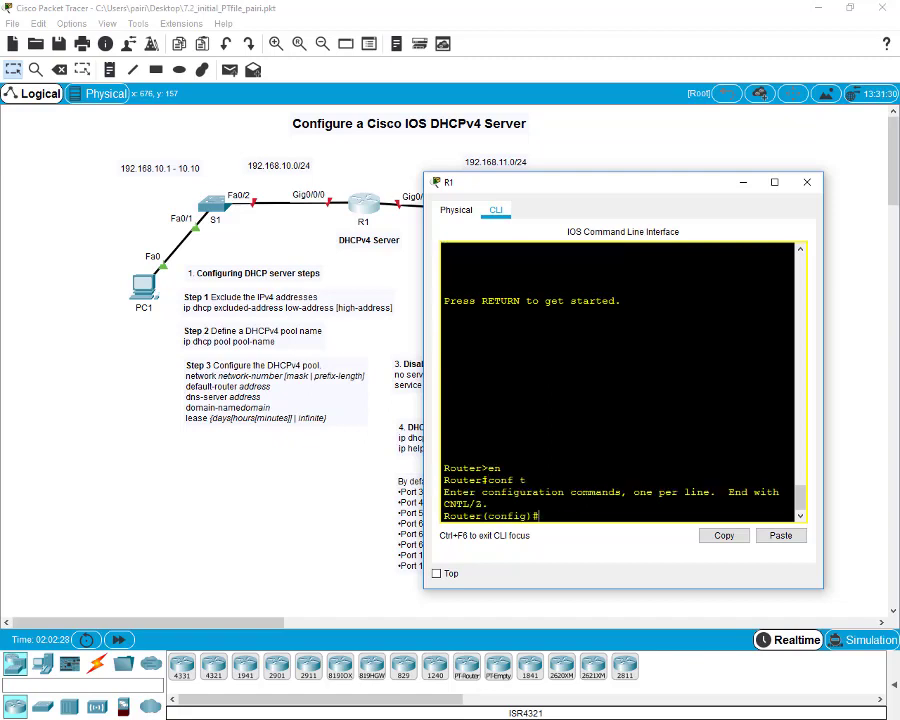
text(hostname R1)
key(Return)
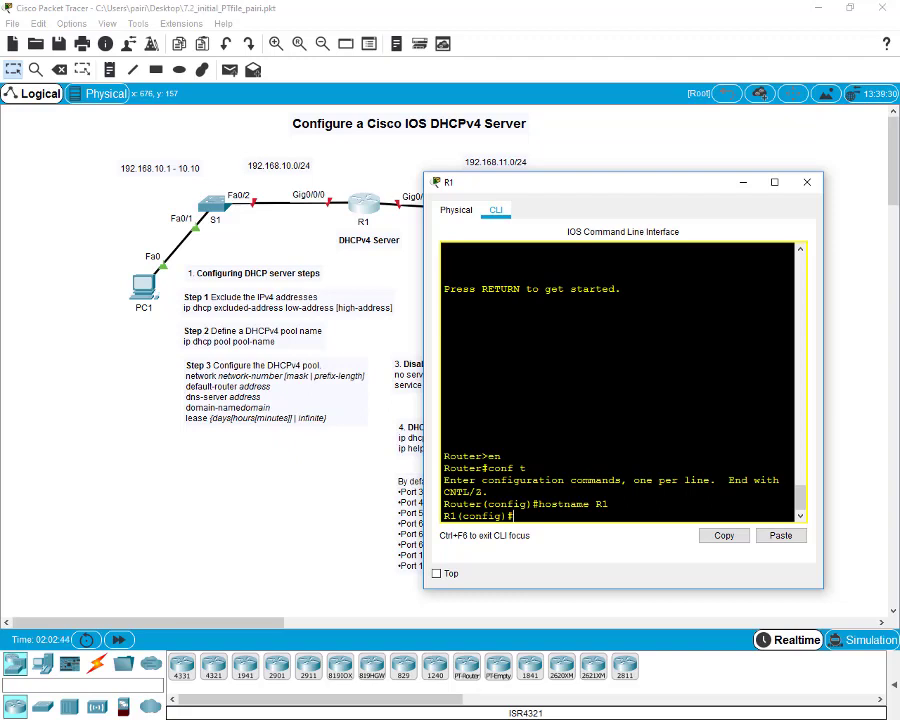
- Configure interface g0/0/0 on R1 with IP address 192.168.10.1 and mask 255.255.255.0, and enable it with no shut
text(int g0/0/0)
key(Return)
text(ip add)
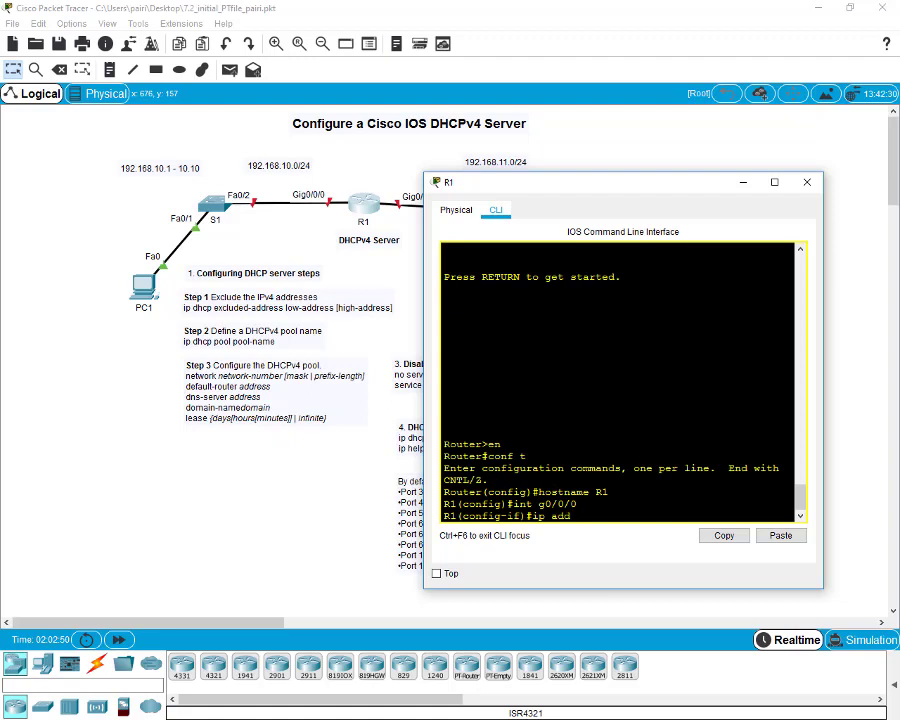
text( 192.168.10.1 255.255.)
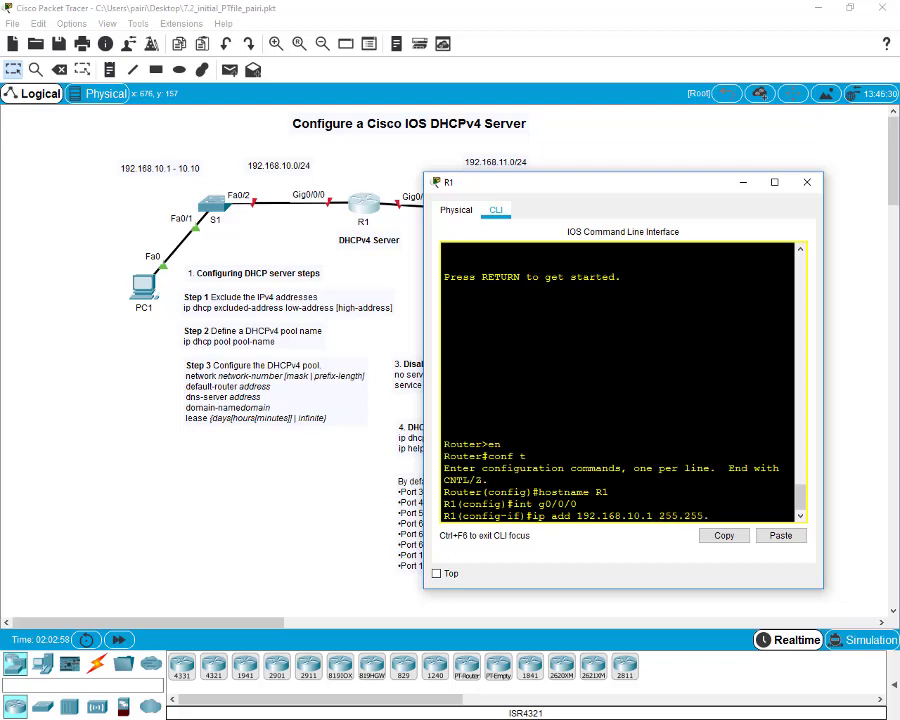
text(255.0)
key(Return)
text(no shut)
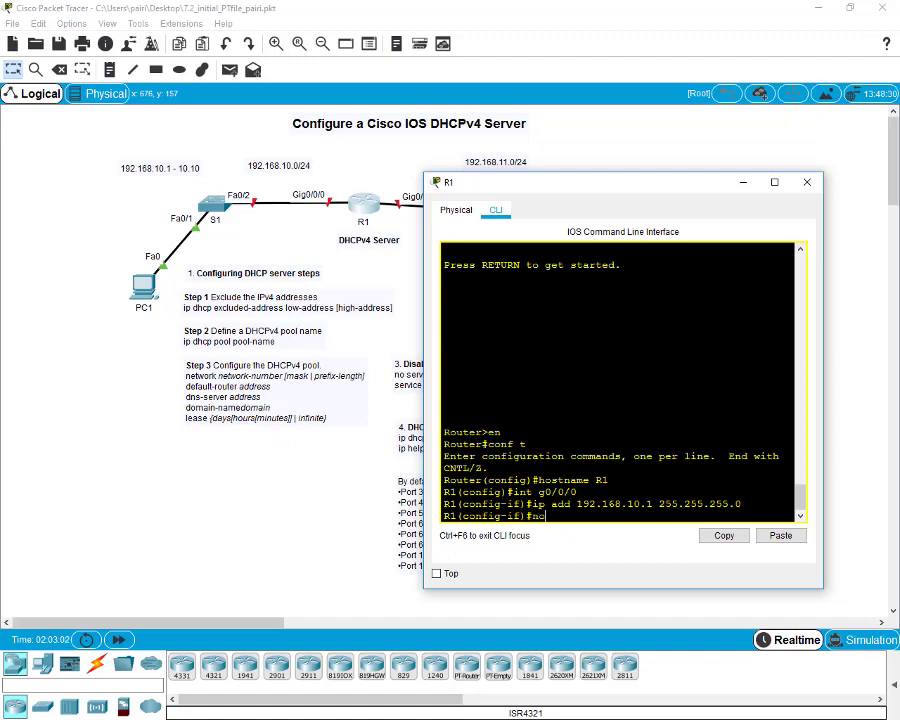
key(Return)
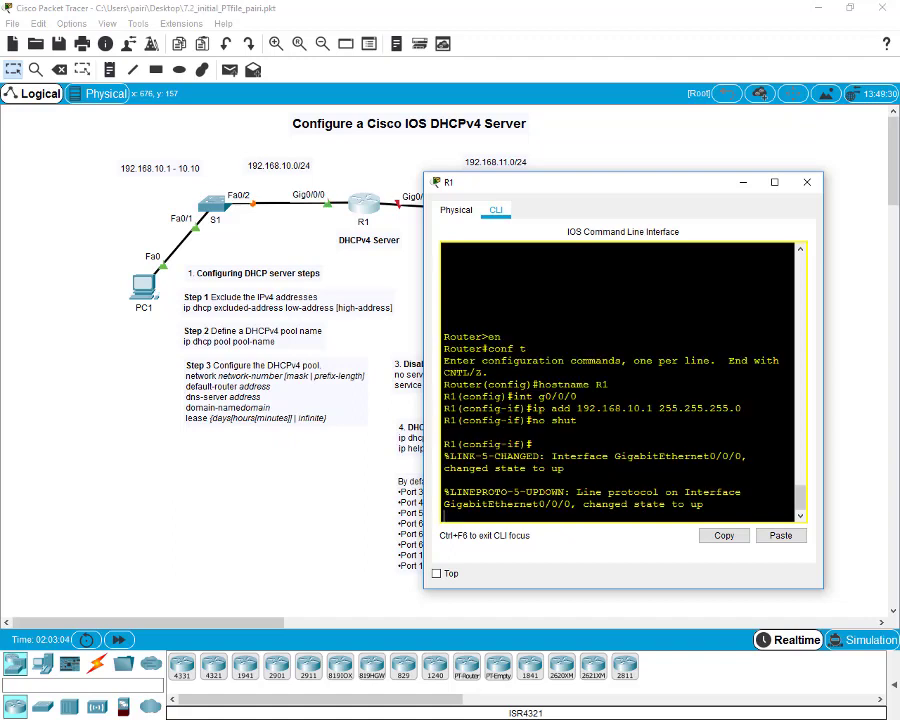
key(Return)
- Give interface g0/0/0 the description "Link to S1"
text(descr)
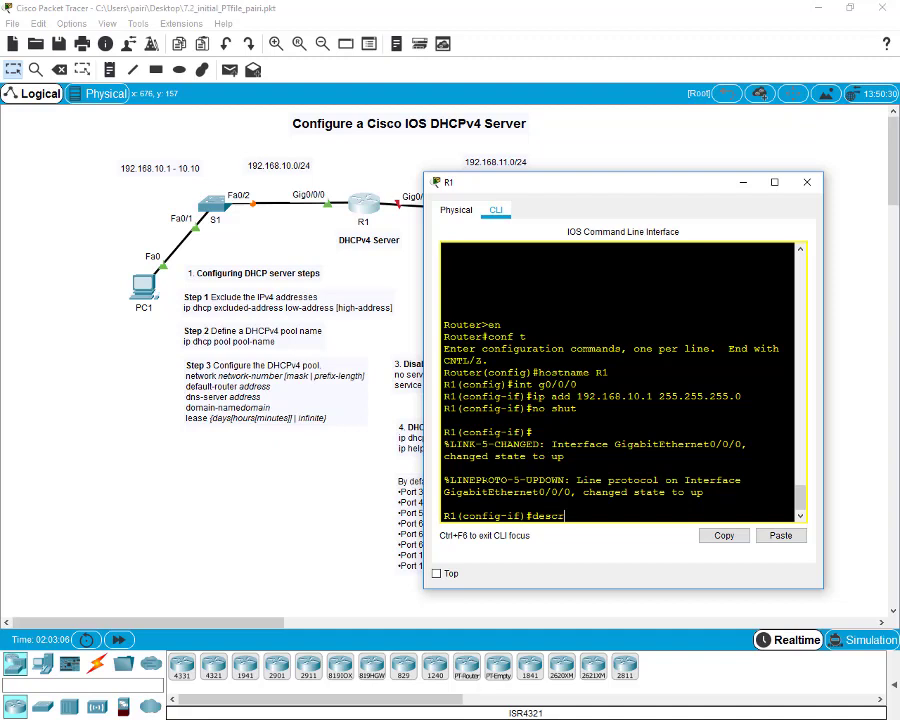
text(iption Link o)
key(BackSpace)
text(to S1)
key(Return)
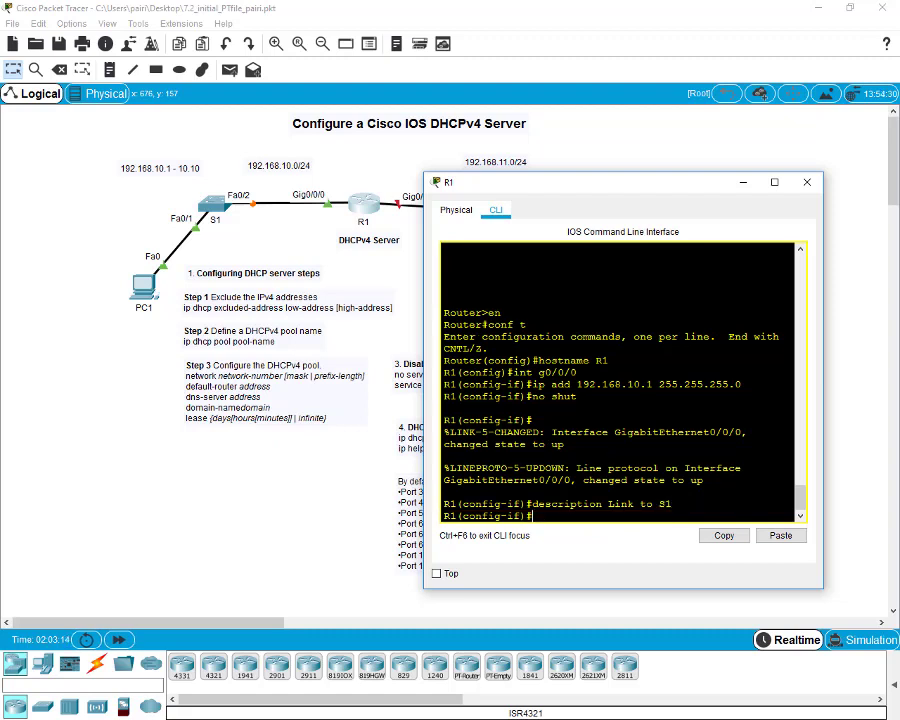
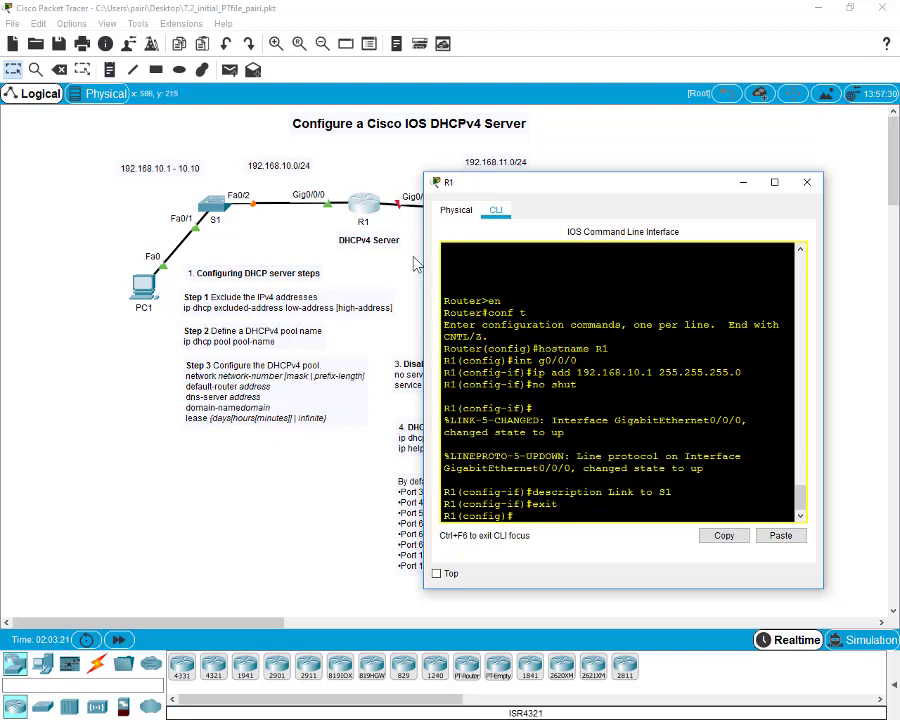
- Configure interface g0/0/1 on R1 with IP address 192.168.11.1 and mask 255.255.255.0, and enable it with no shut
text(int g0/0/1)
drag(462, 190, 490, 190)
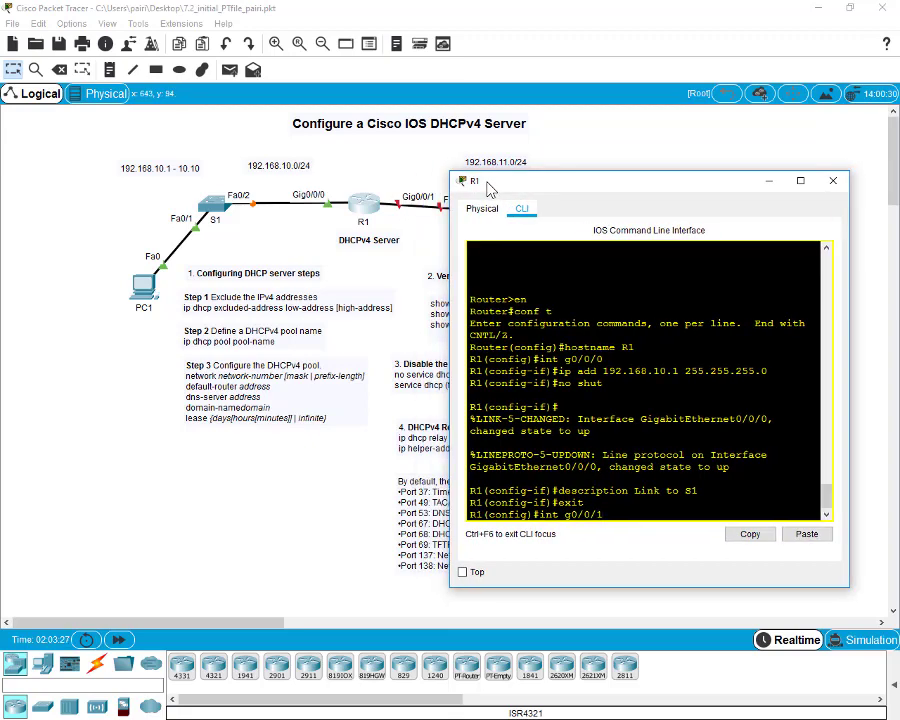
key(Return)
text(ip a)
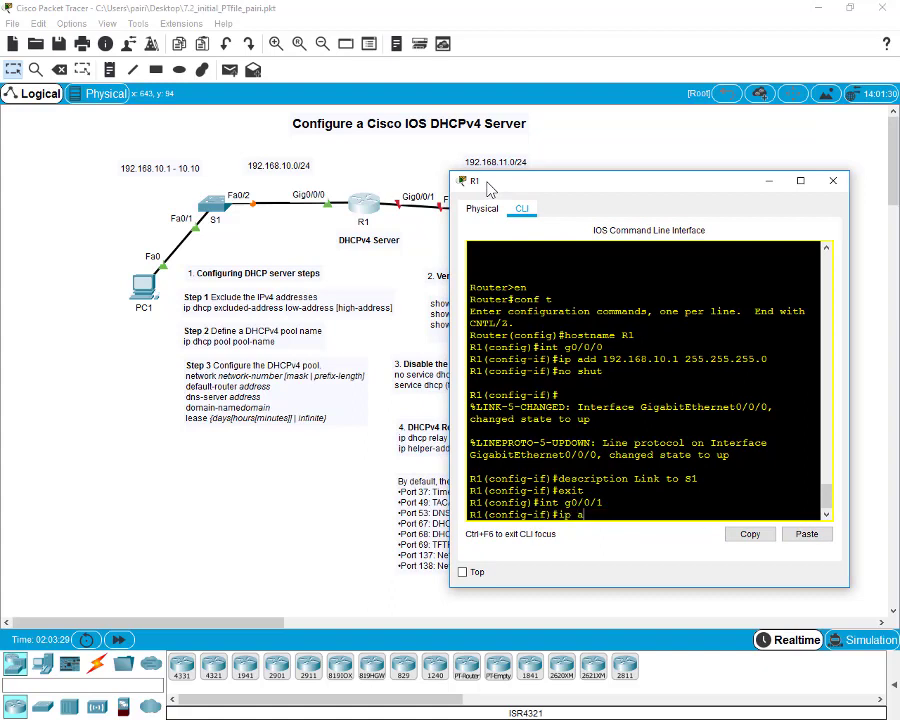
text(dd 192.168.11.1 255.255.255.0)
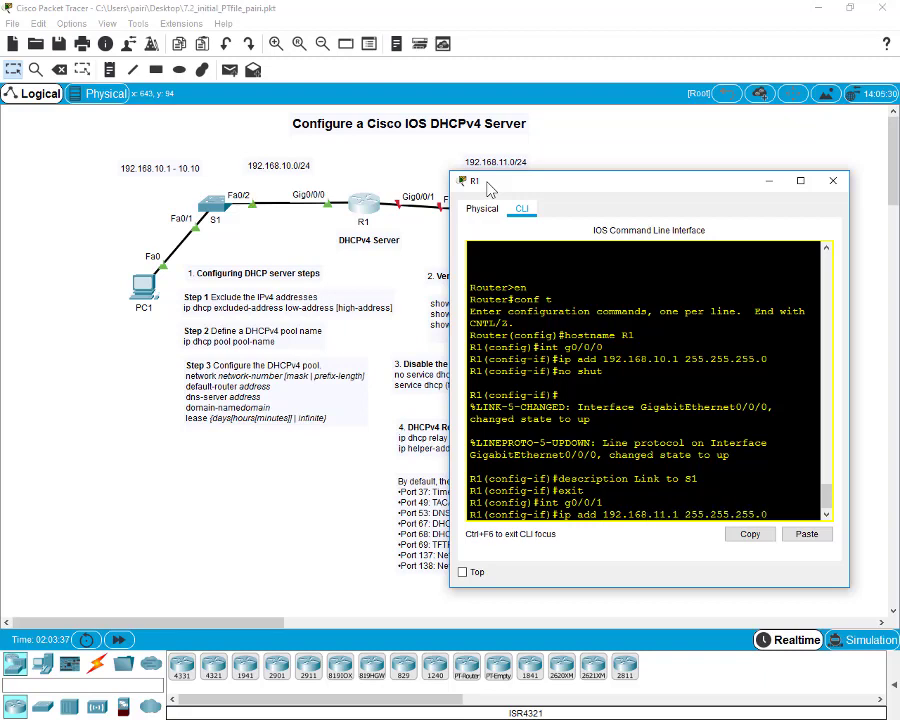
key(Return)
text(no shut)
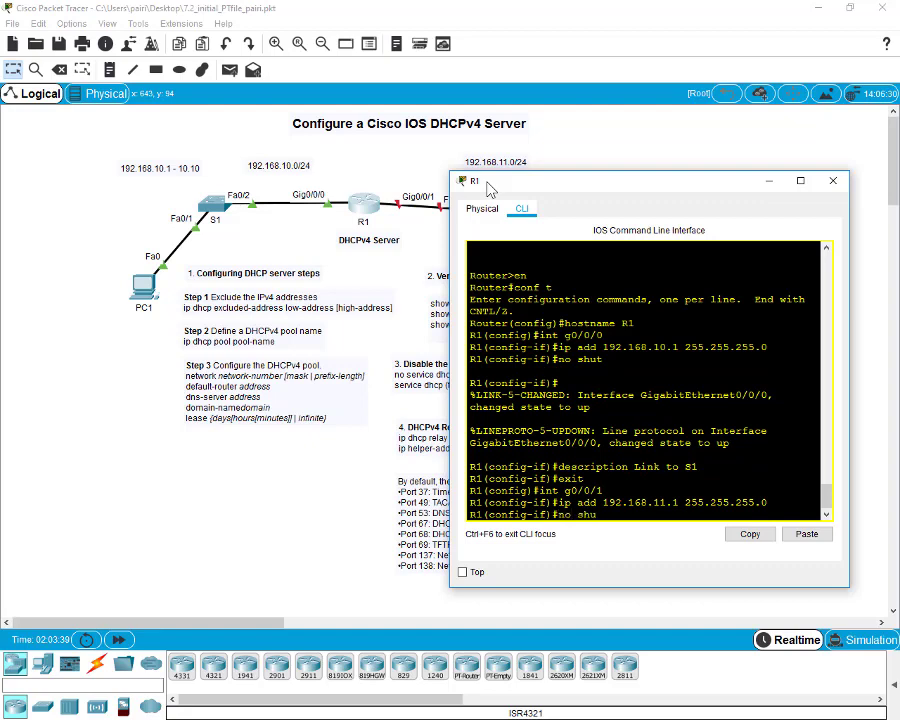
key(Return)
key(Return)
- End configuration mode, save R1's configuration with wr, and close the router window
text(end)
key(Return)
text(wr)
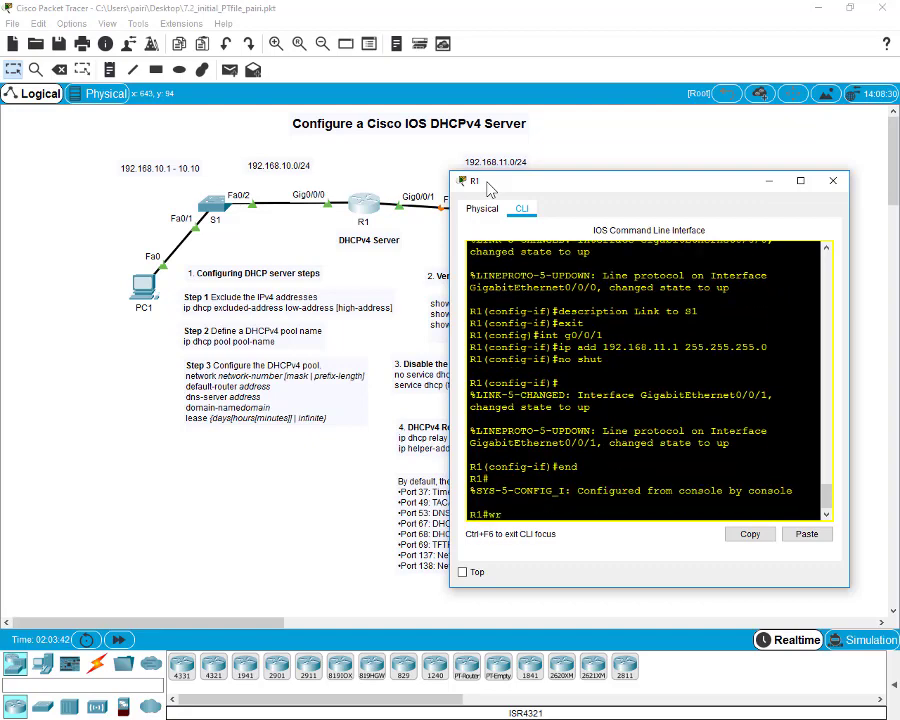
key(Return)
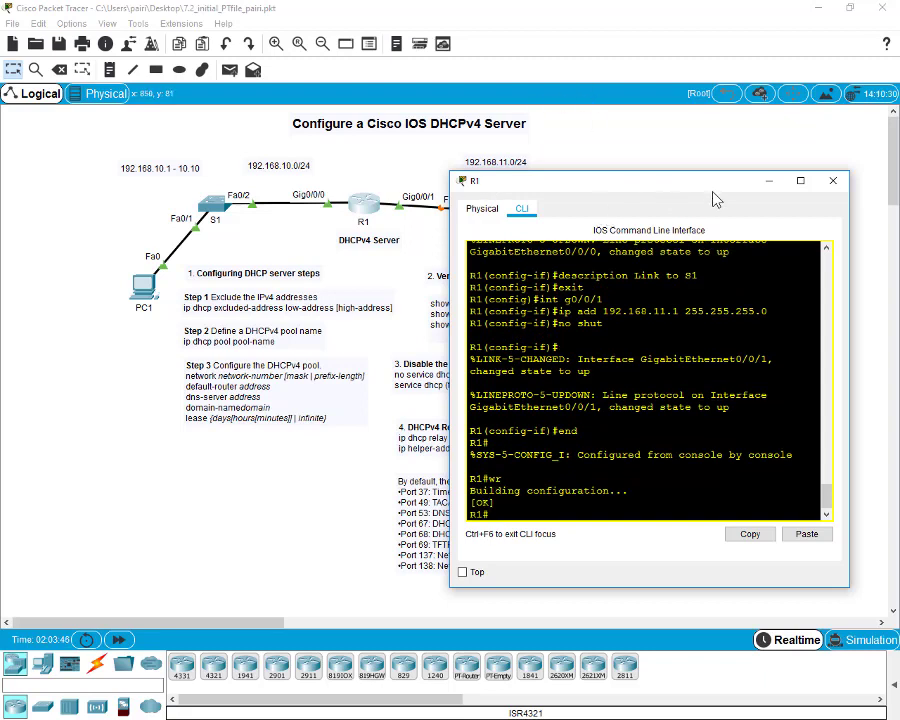
drag(707, 187, 717, 245)
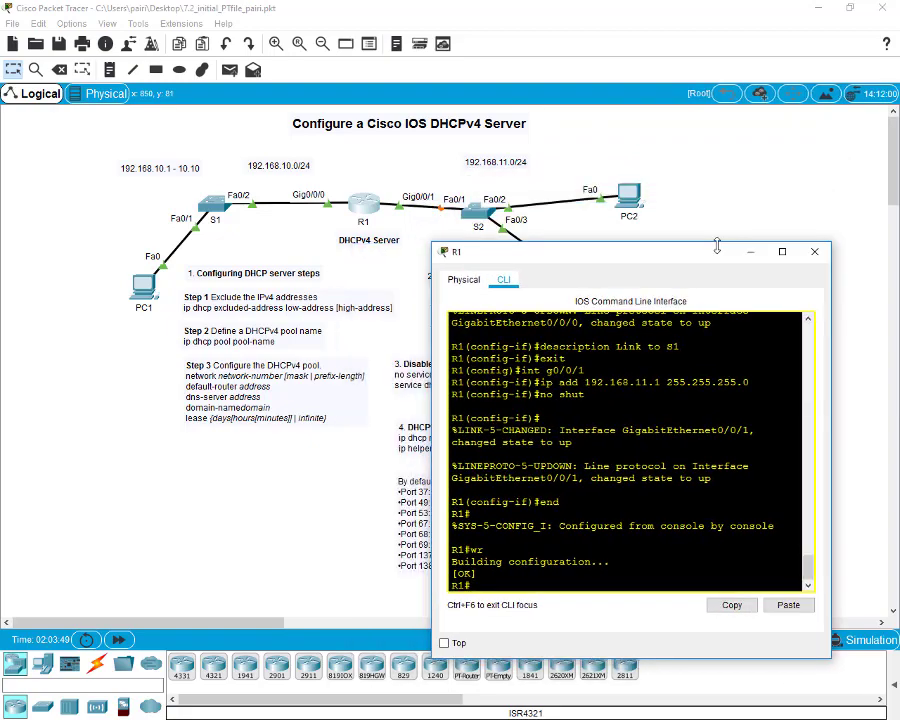
click(814, 251)
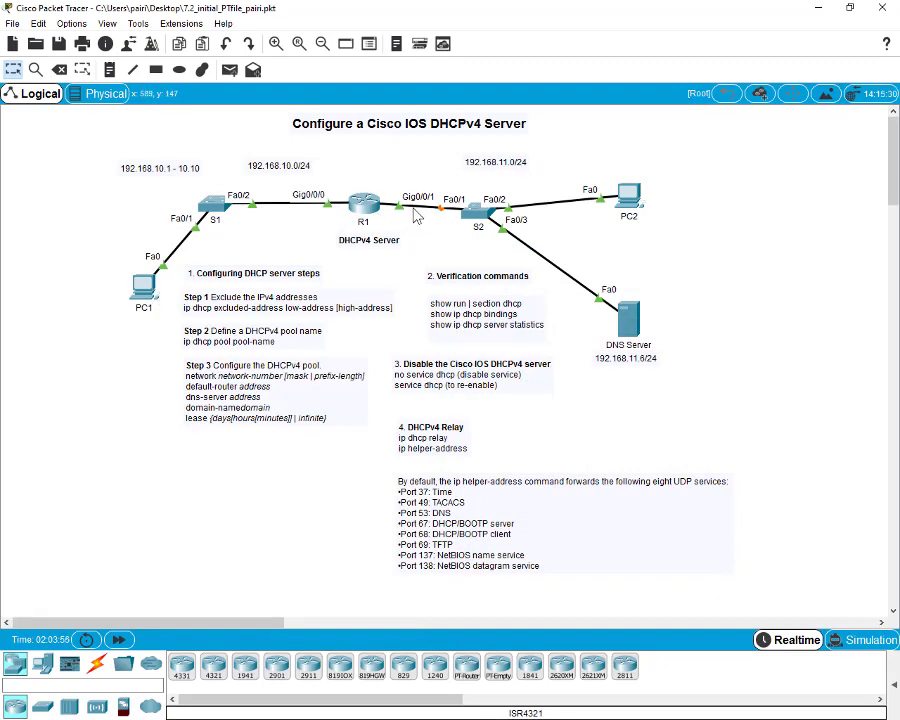
- Reopen R1's command line beside the DHCP step notes and enter global configuration mode
click(362, 208)
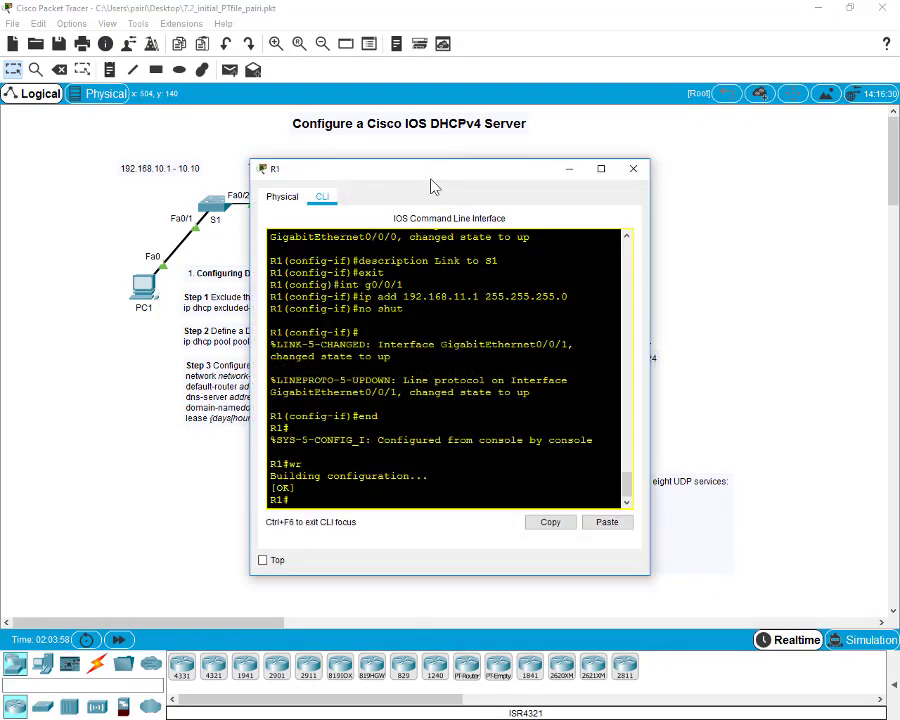
drag(410, 177, 557, 162)
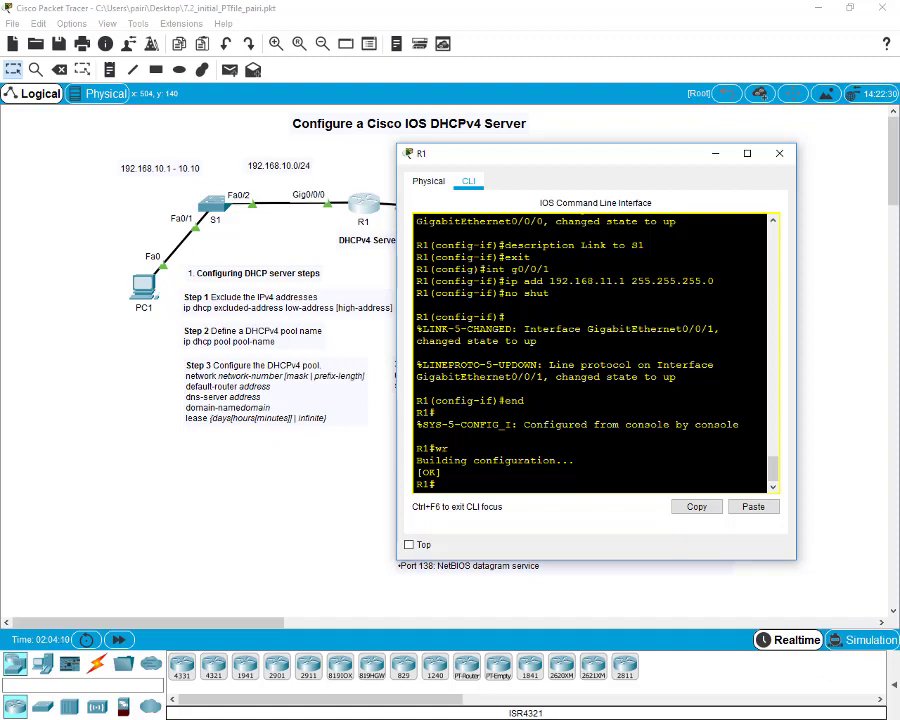
text(onf t)
key(Return)
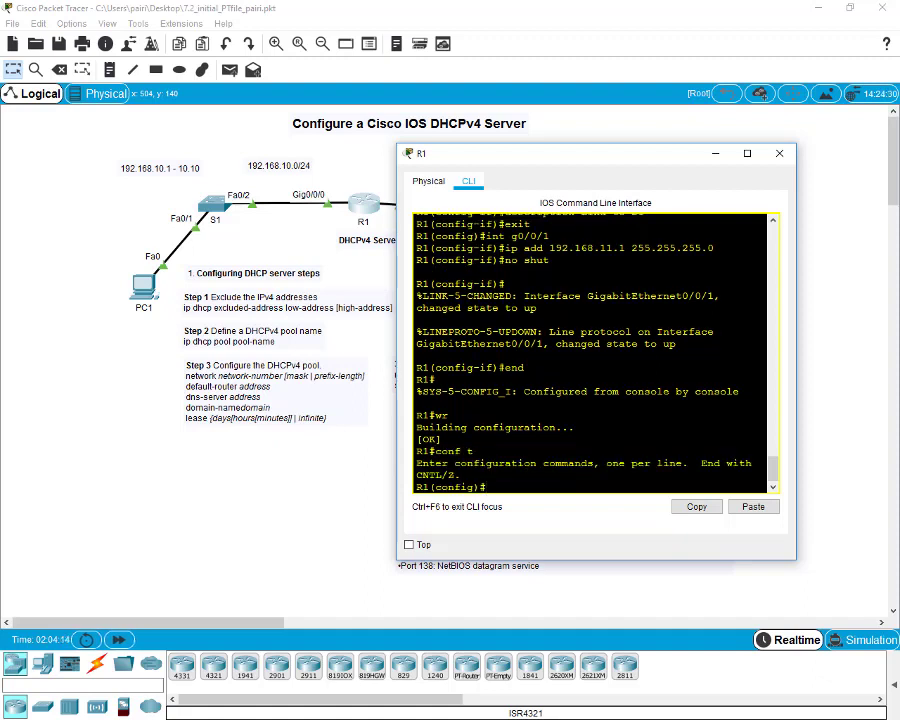
- Check the available ip dhcp options, then exclude addresses 192.168.10.1 through 192.168.10.10 from DHCP assignment on R1
text(ip dhcp?)
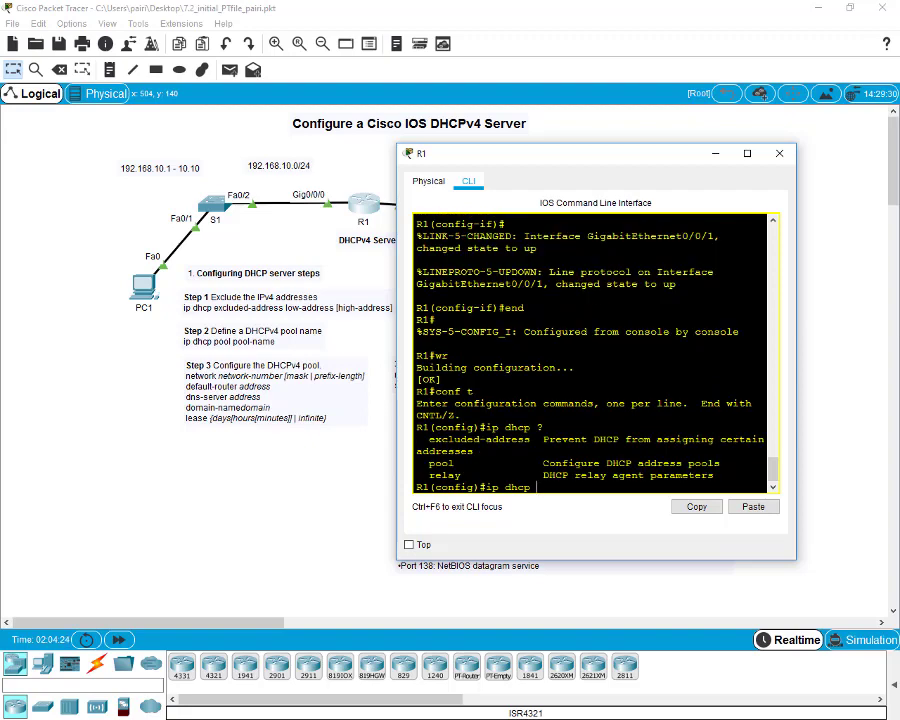
text(excluded-address)
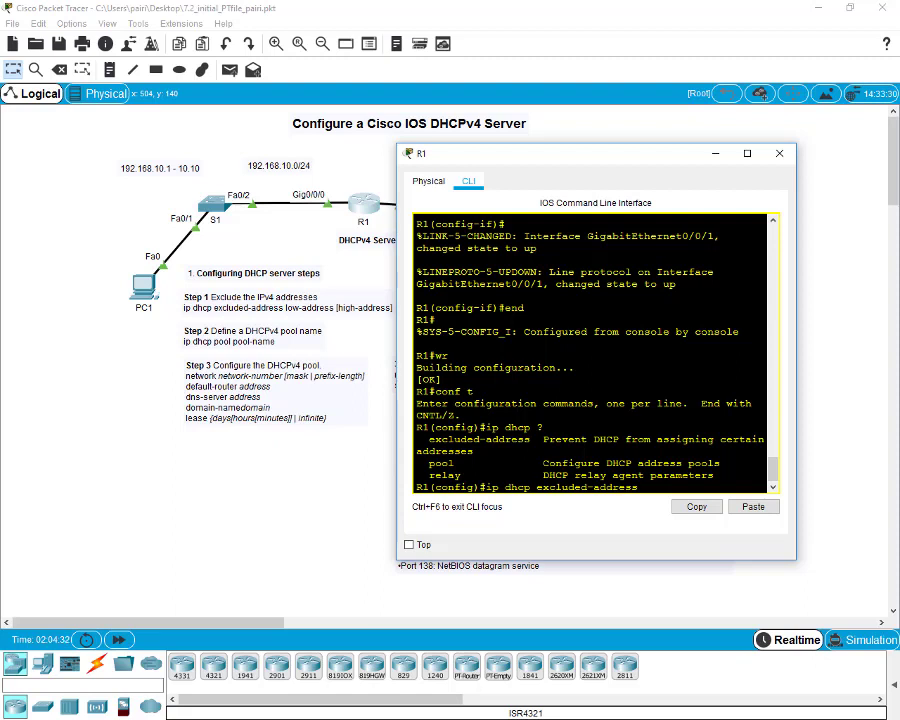
text( 192)
text(.168.)
text(10)
text(.1)
text(-)
text(192)
text(.168)
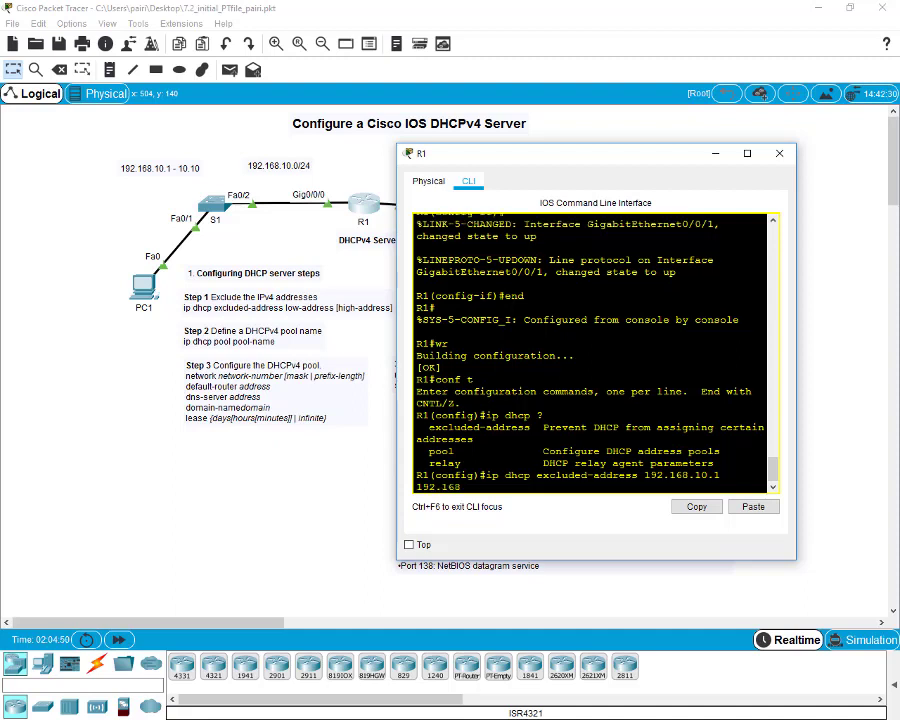
text(.10.10)
drag(397, 450, 220, 450)
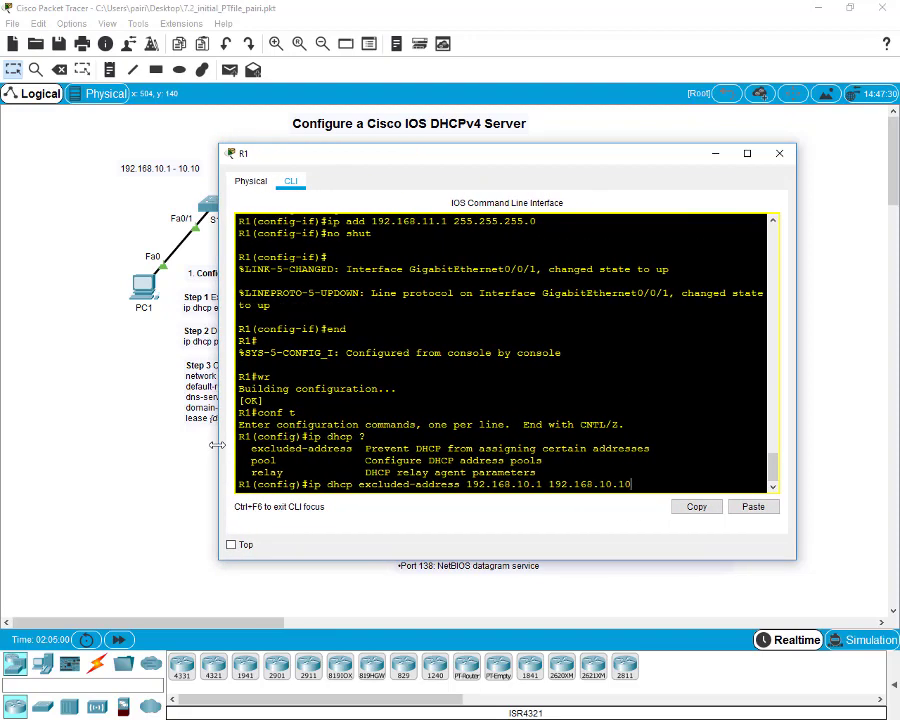
drag(543, 486, 464, 488)
click(556, 492)
drag(632, 485, 549, 485)
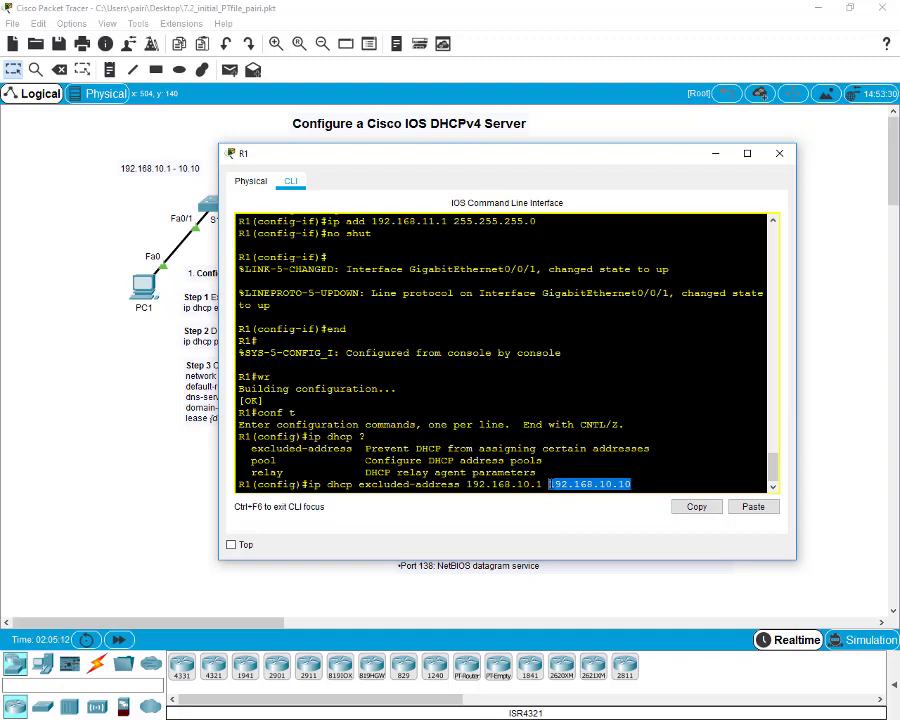
click(387, 340)
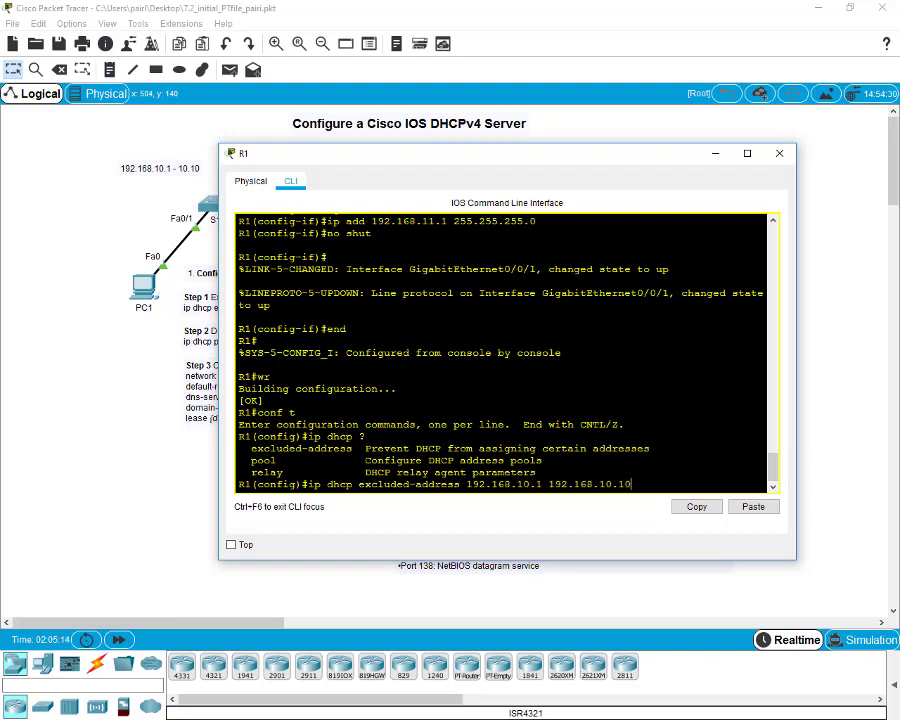
key(Return)
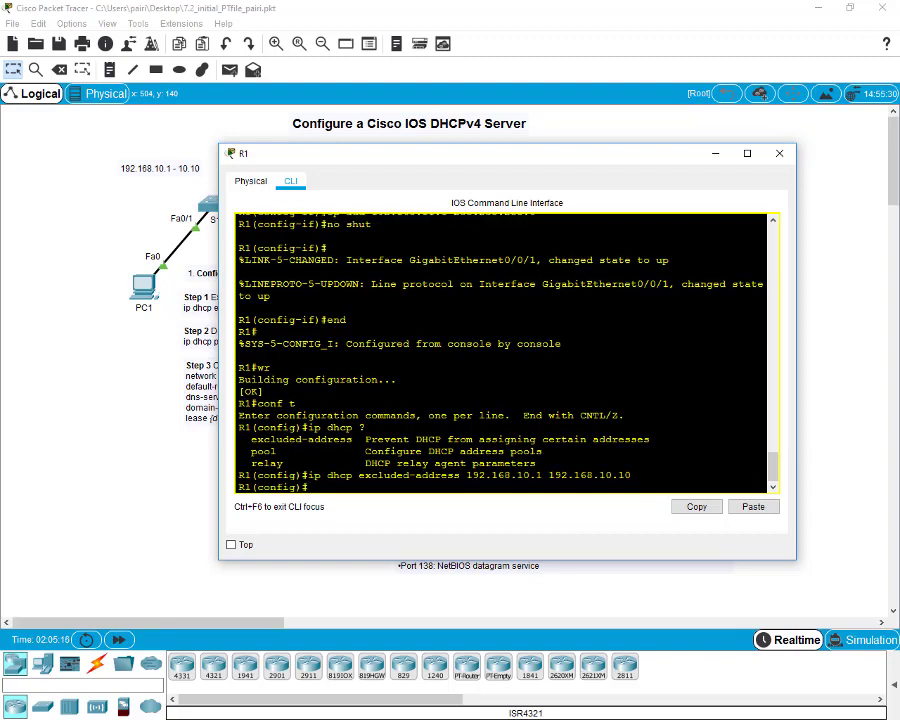
- Exclude the single address 192.168.10.254 from DHCP assignment with ip dhcp excluded-address
text(ip dhcp excluded0)
key(BackSpace)
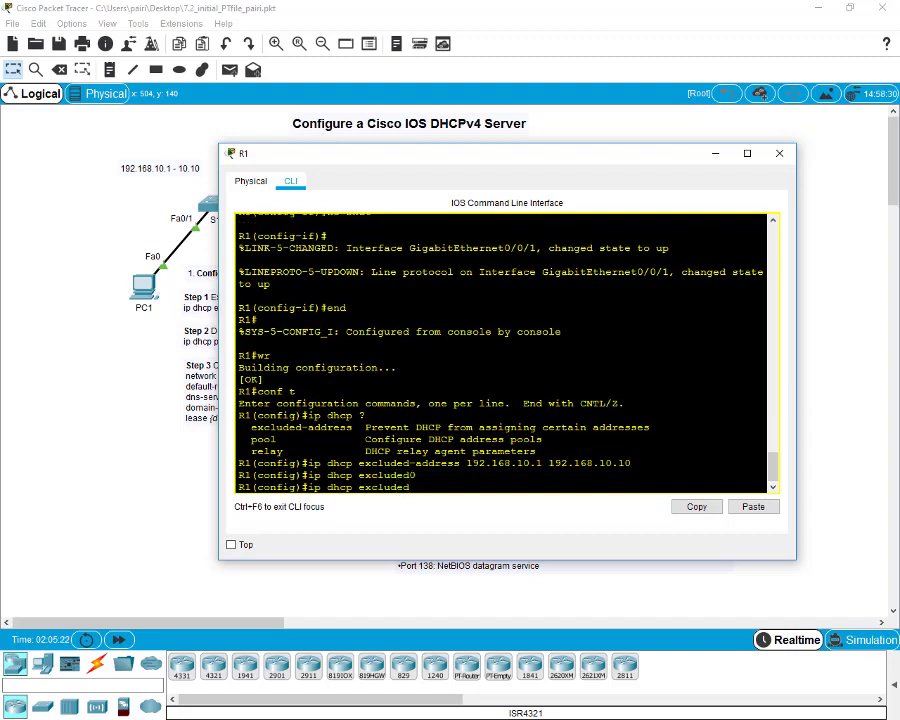
text(-)
key(Tab)
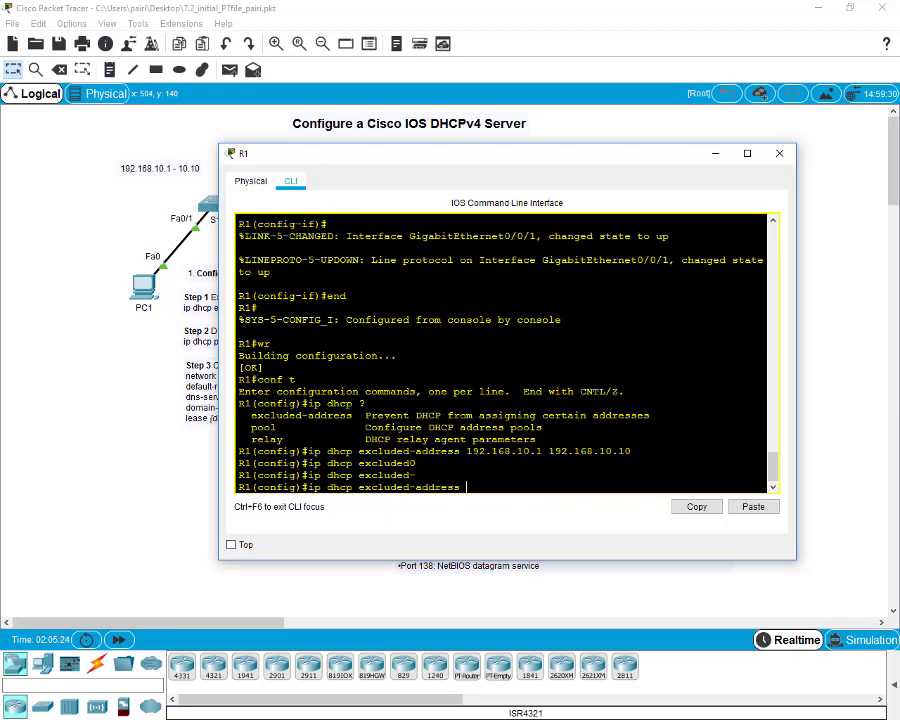
text(192.168.10.254)
key(Return)
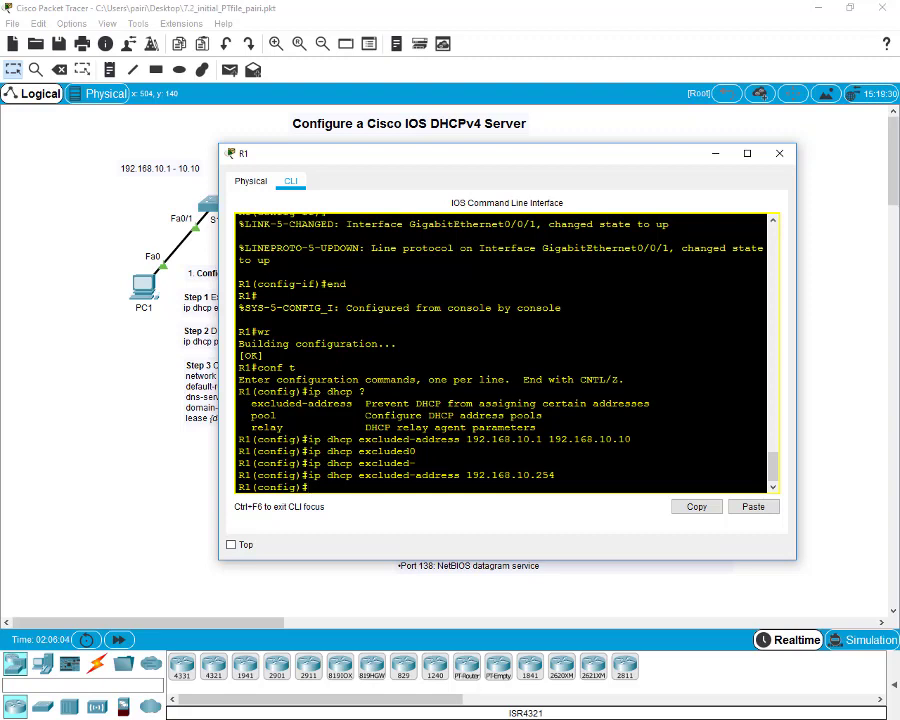
- Uncover the DHCP step notes, check the ip dhcp pool syntax, and create a DHCP pool named LAN-POOL-1
drag(537, 157, 649, 137)
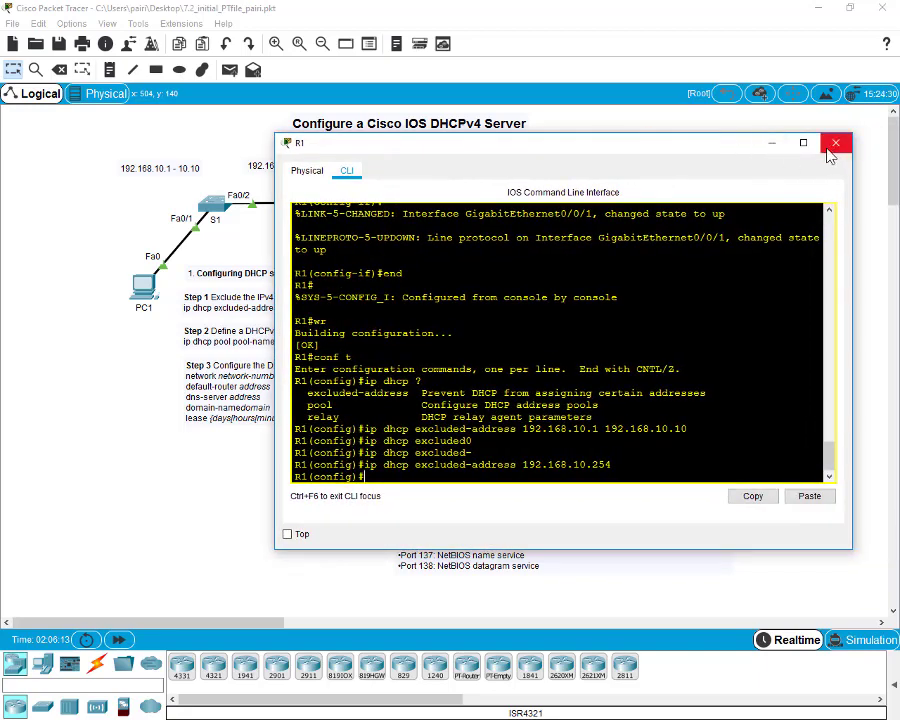
drag(622, 151, 714, 160)
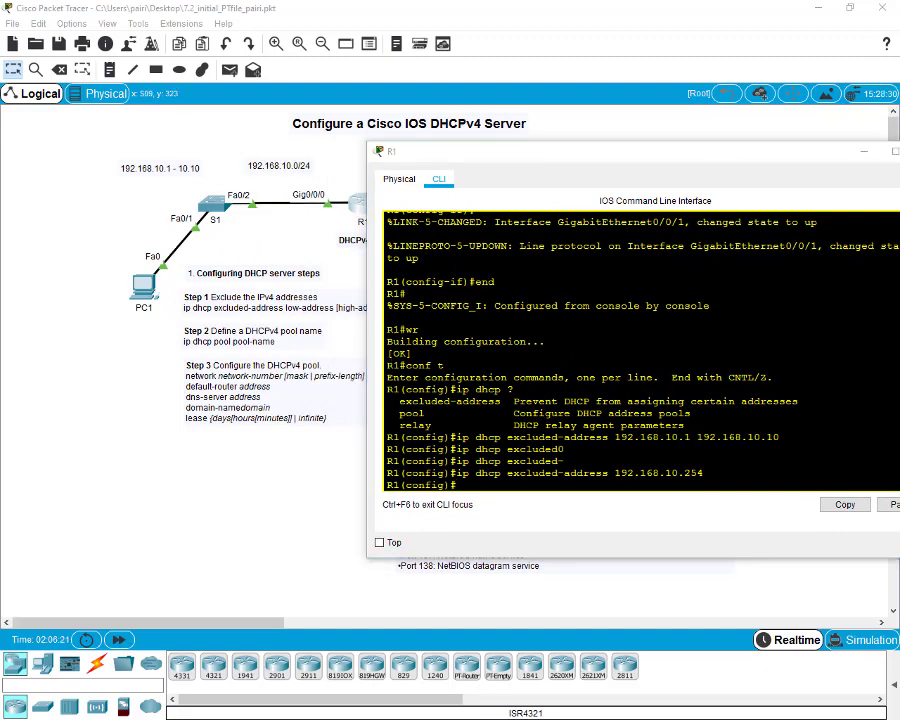
click(476, 492)
text(ip dhcp )
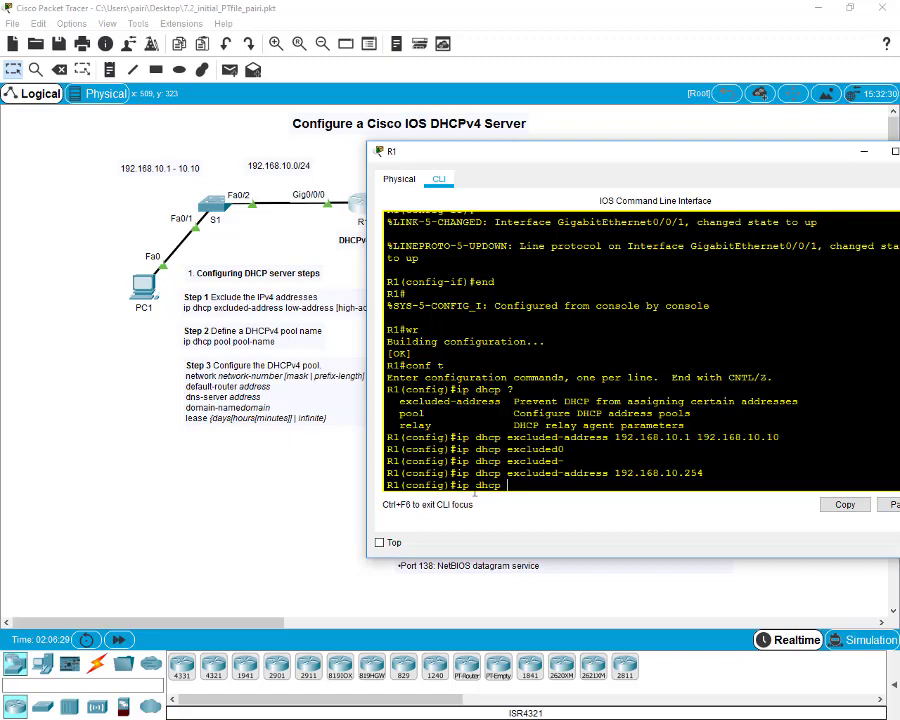
text(?)
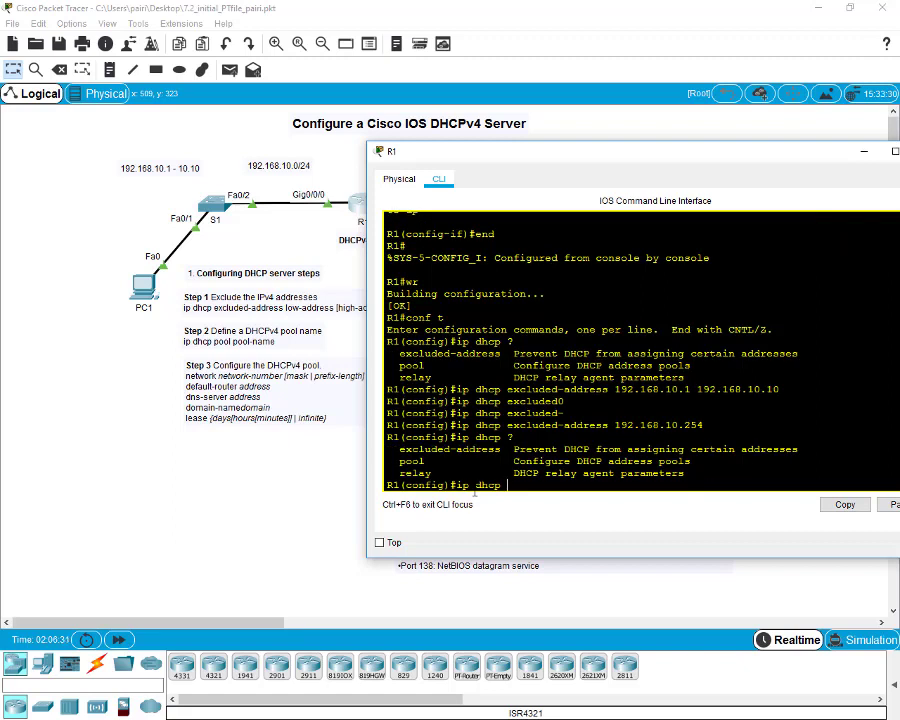
drag(386, 461, 425, 461)
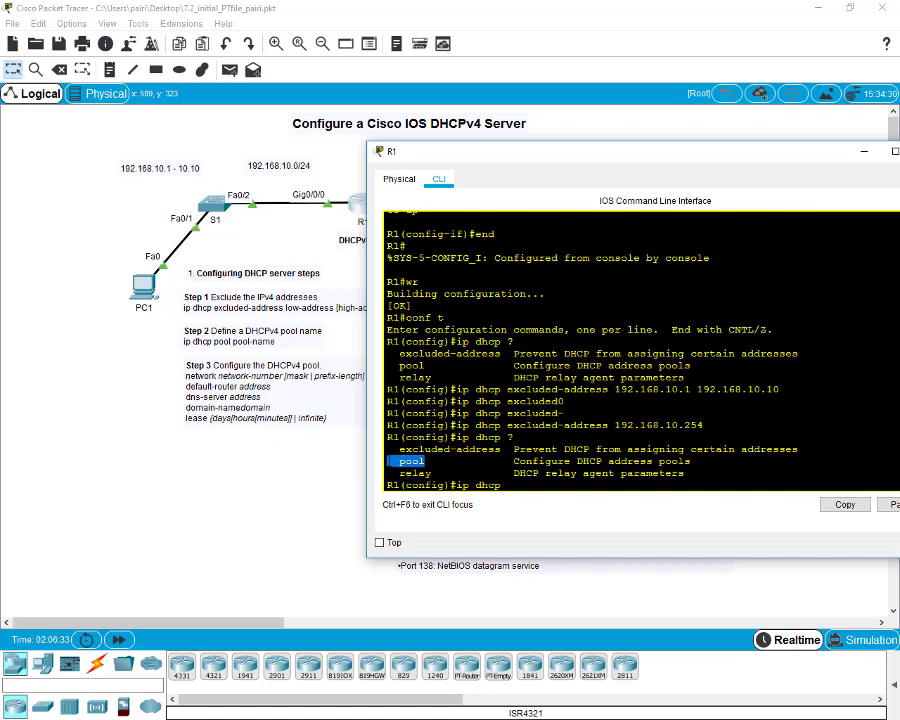
text(pool)
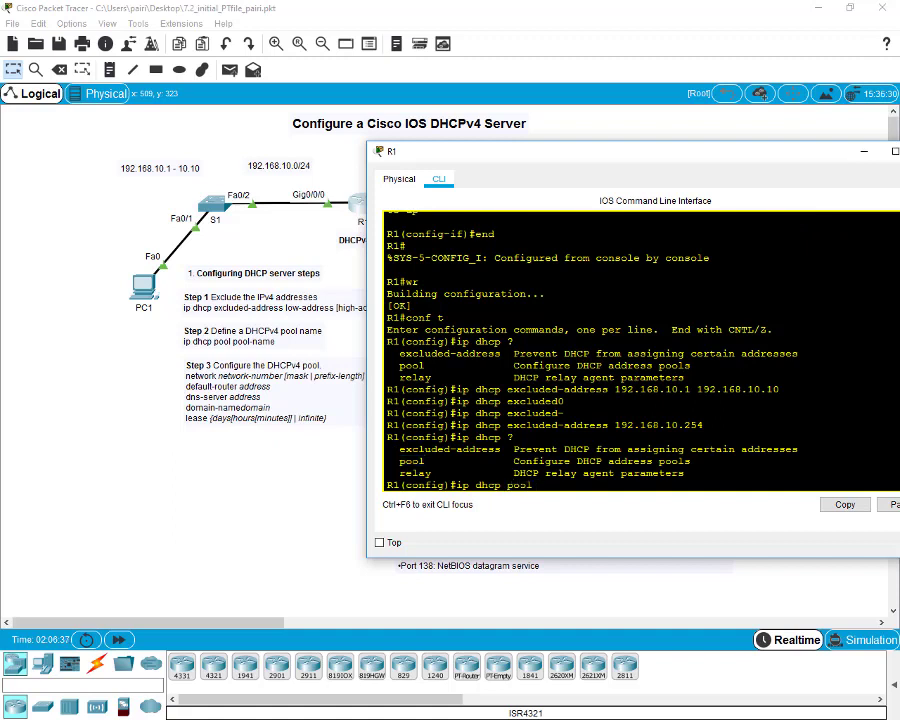
text(?)
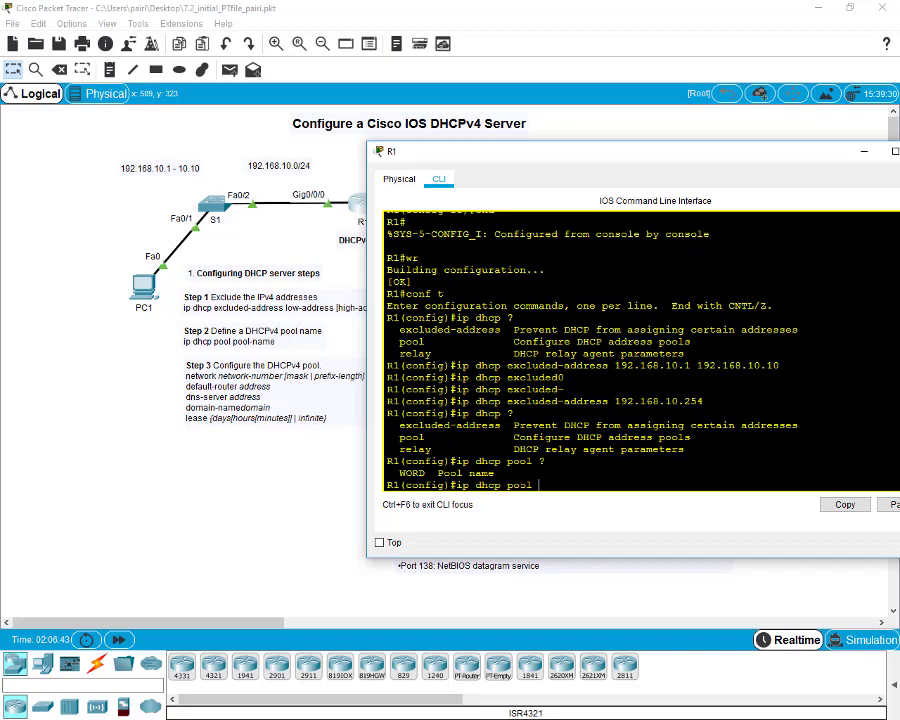
text(LAN-POOL-1)
key(Return)
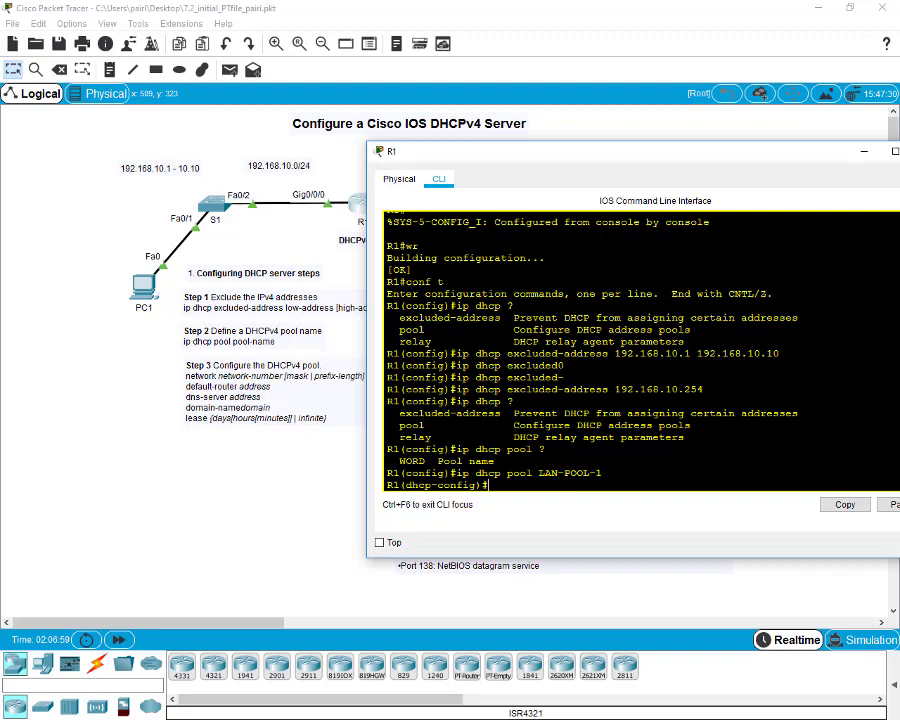
- List the DHCP pool configuration commands and examine the network, dns-server and default-router entries for LAN-POOL-1
text(?)
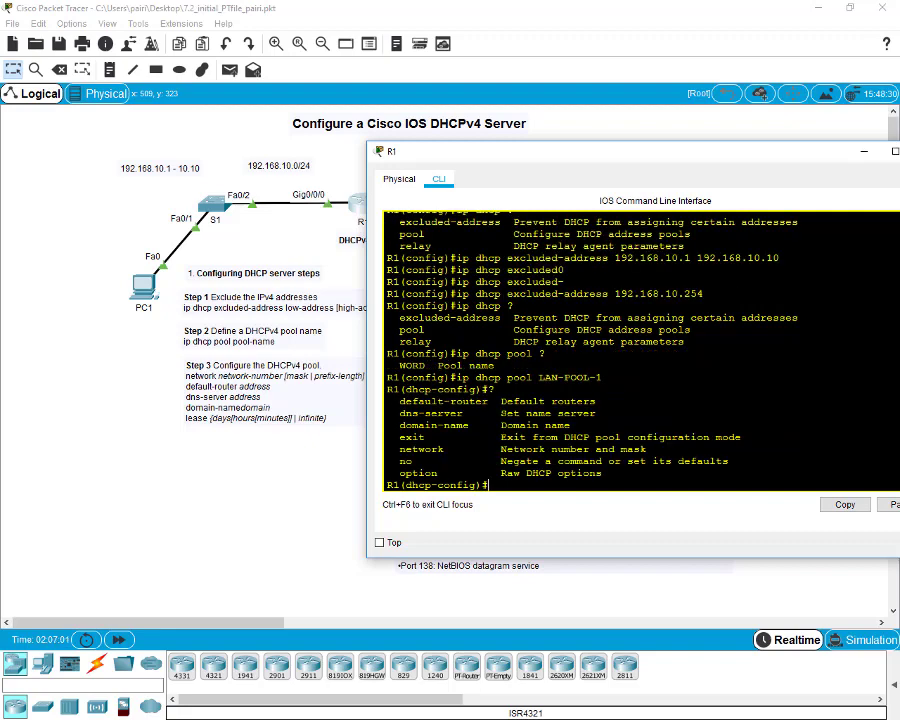
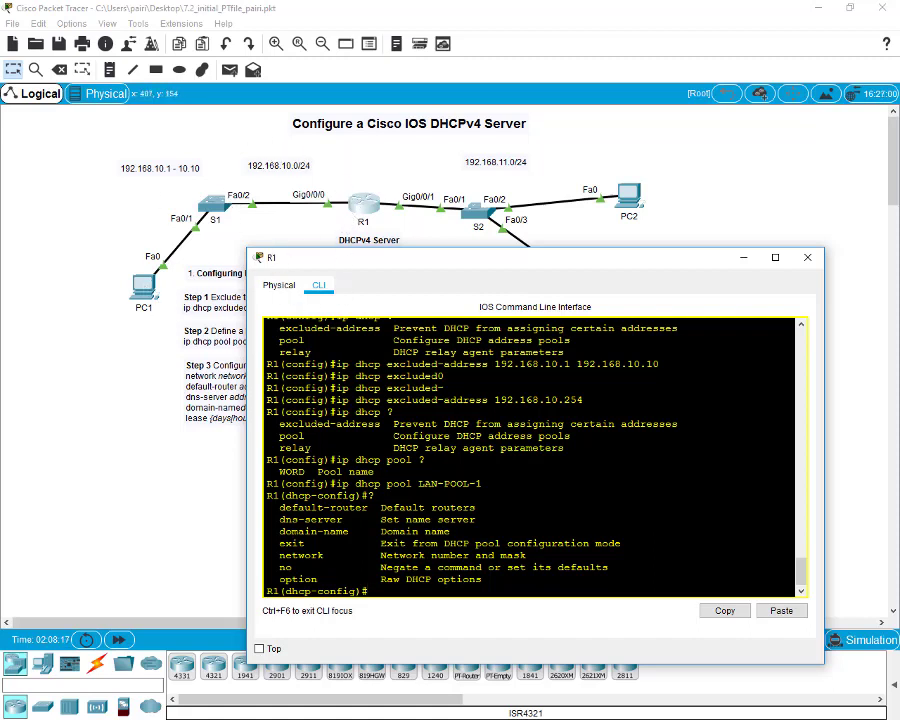
drag(482, 483, 418, 483)
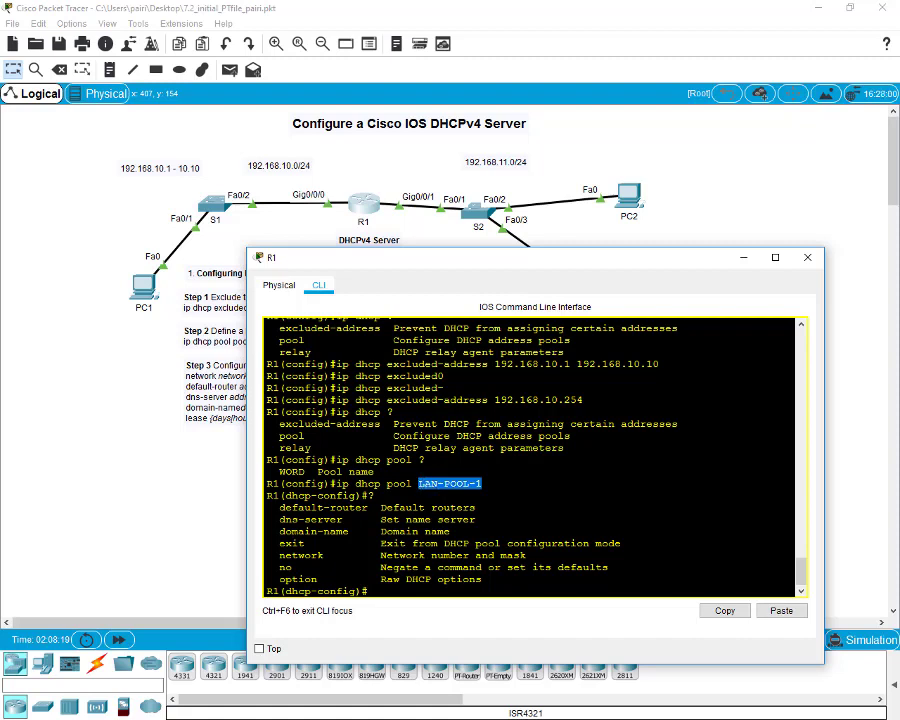
drag(323, 555, 273, 555)
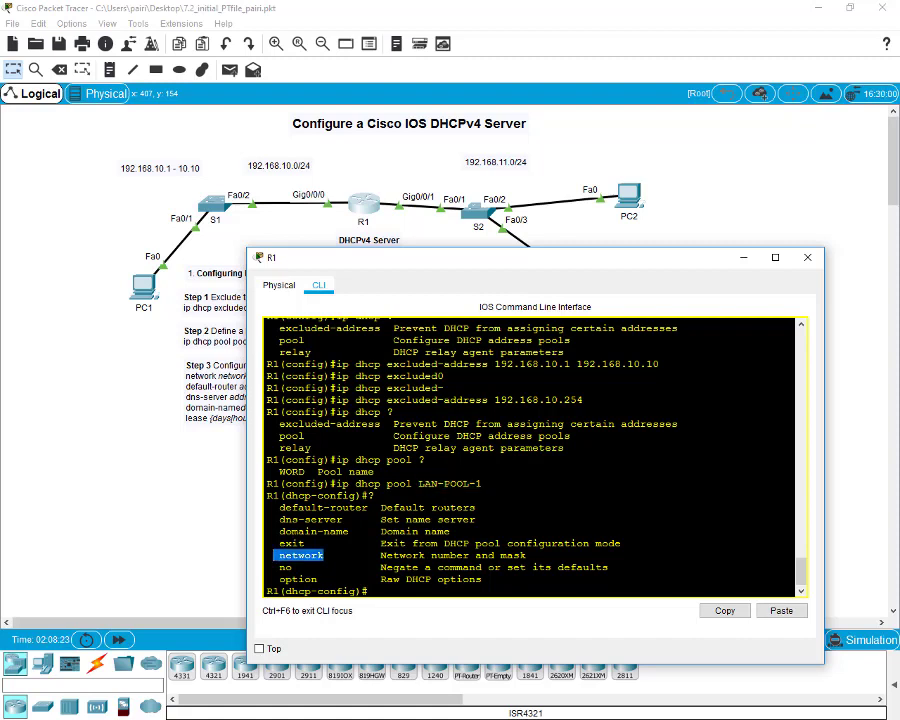
drag(336, 531, 475, 519)
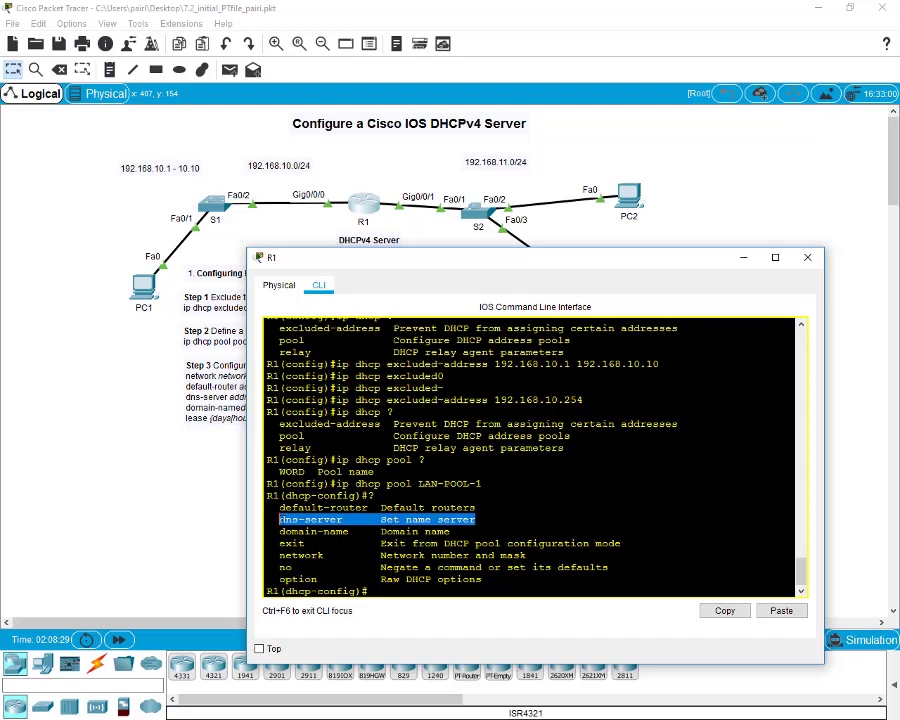
drag(475, 507, 279, 507)
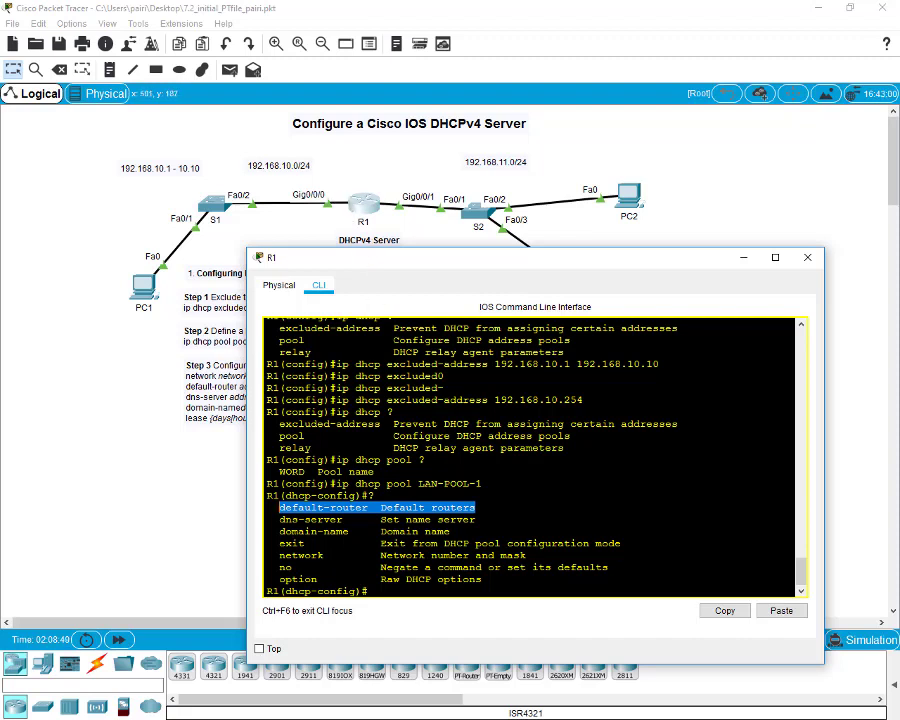
click(483, 579)
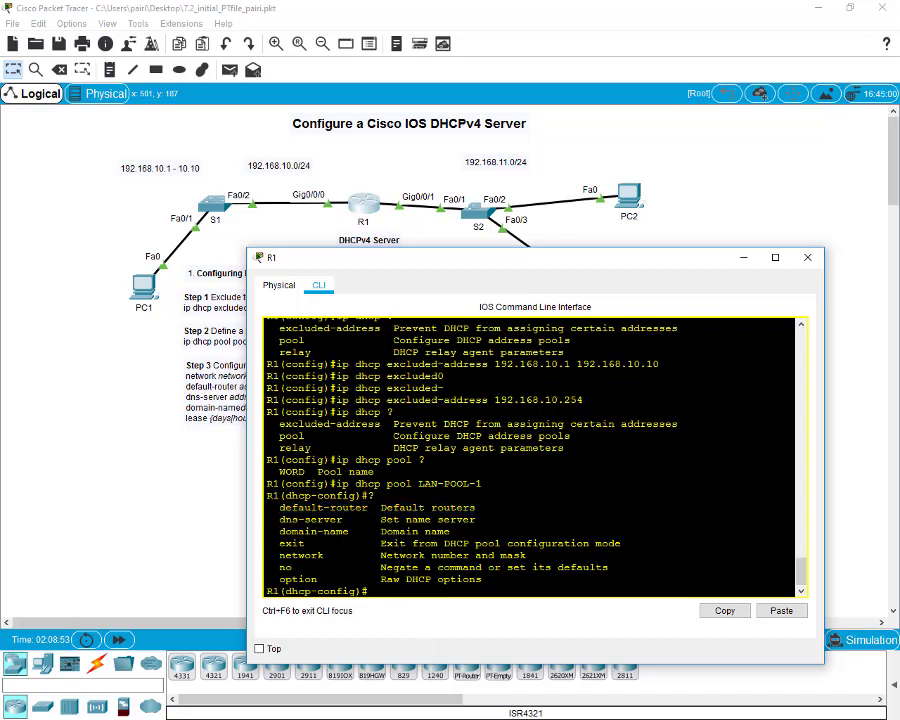
- Set the LAN-POOL-1 network to 192.168.10.0 with mask 255.255.255.0
text(network)
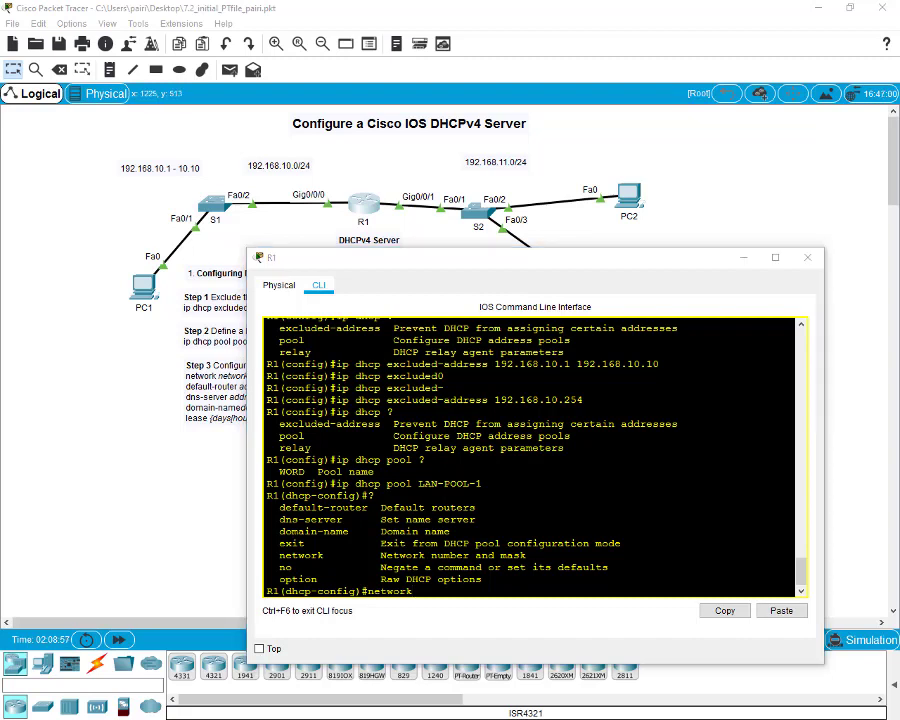
click(421, 600)
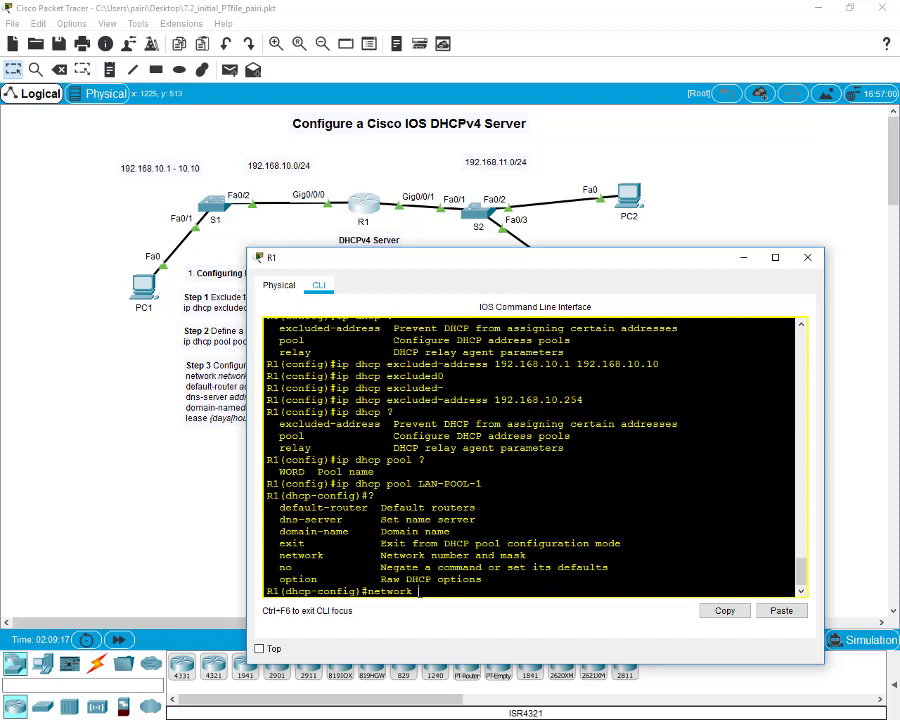
text(192.168.10.0)
drag(348, 262, 518, 240)
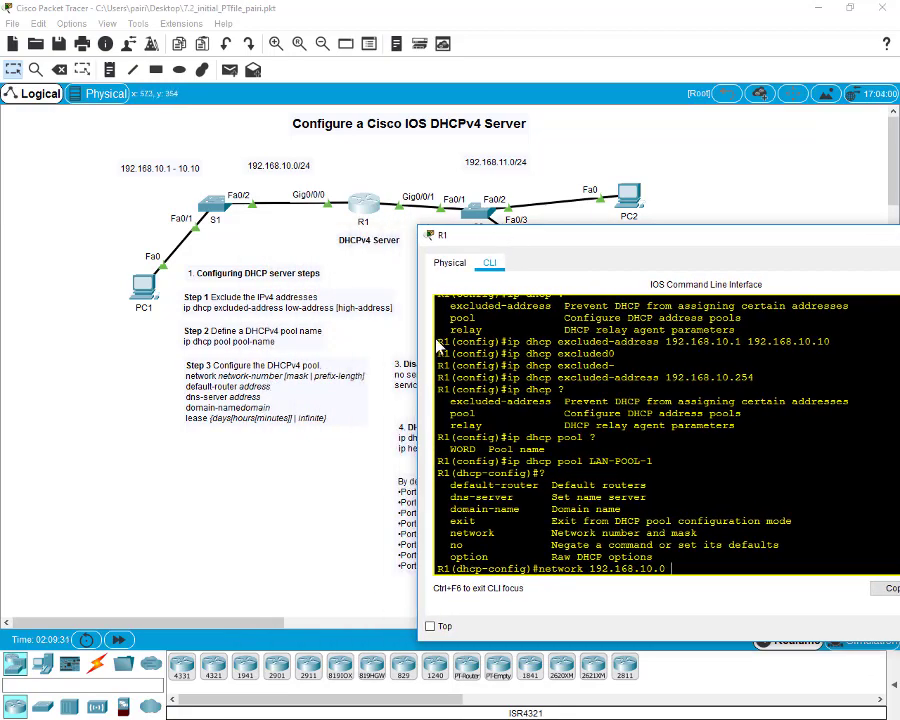
drag(600, 244, 374, 221)
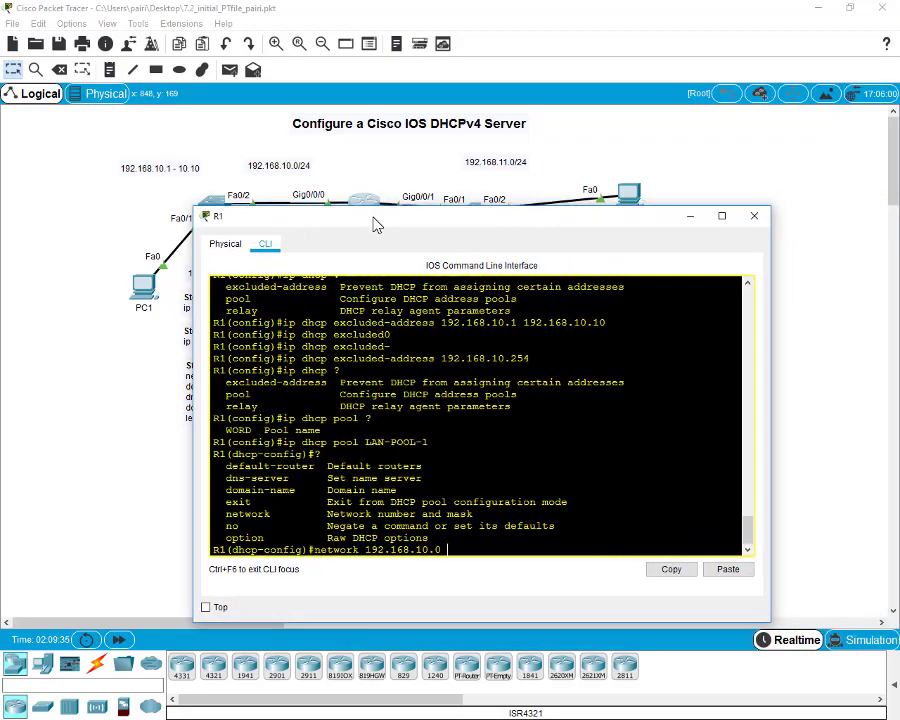
text(255.255.255.0)
key(Return)
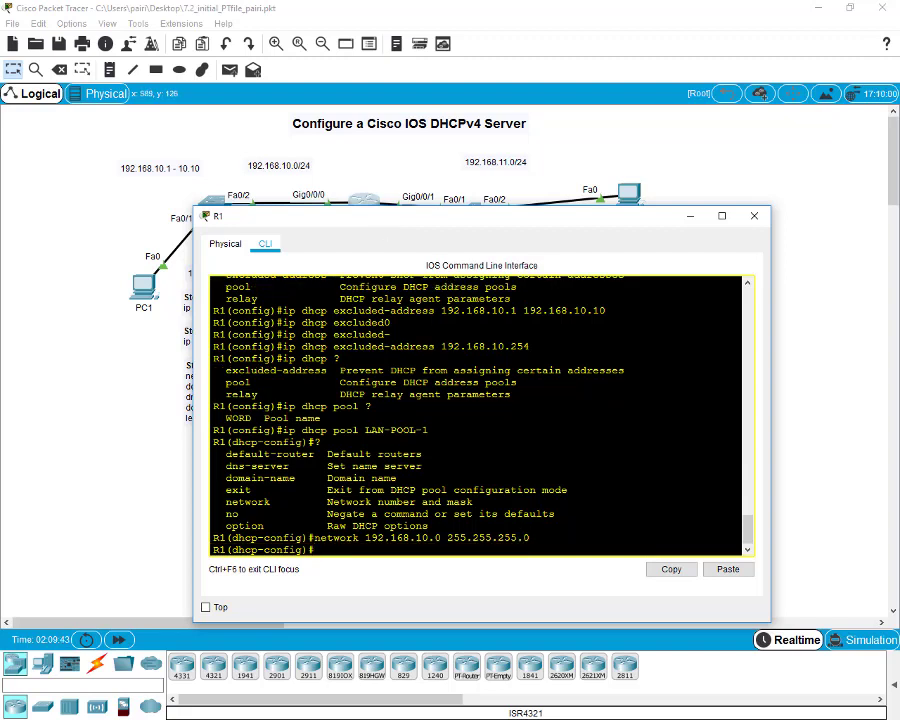
- Review the network, pool name and excluded-address commands already entered on R1
drag(530, 538, 315, 538)
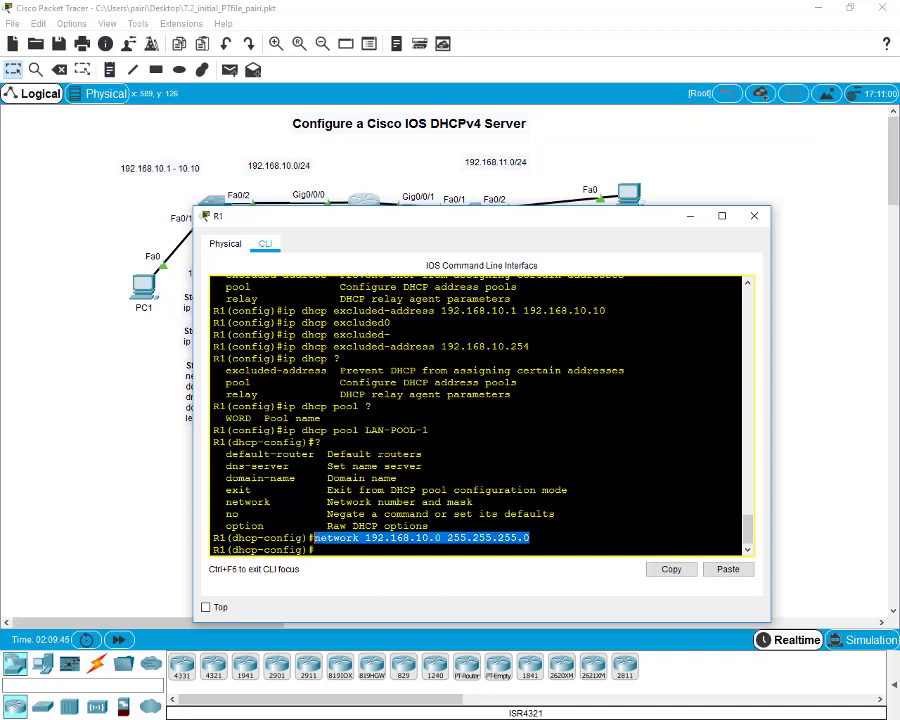
drag(428, 430, 283, 430)
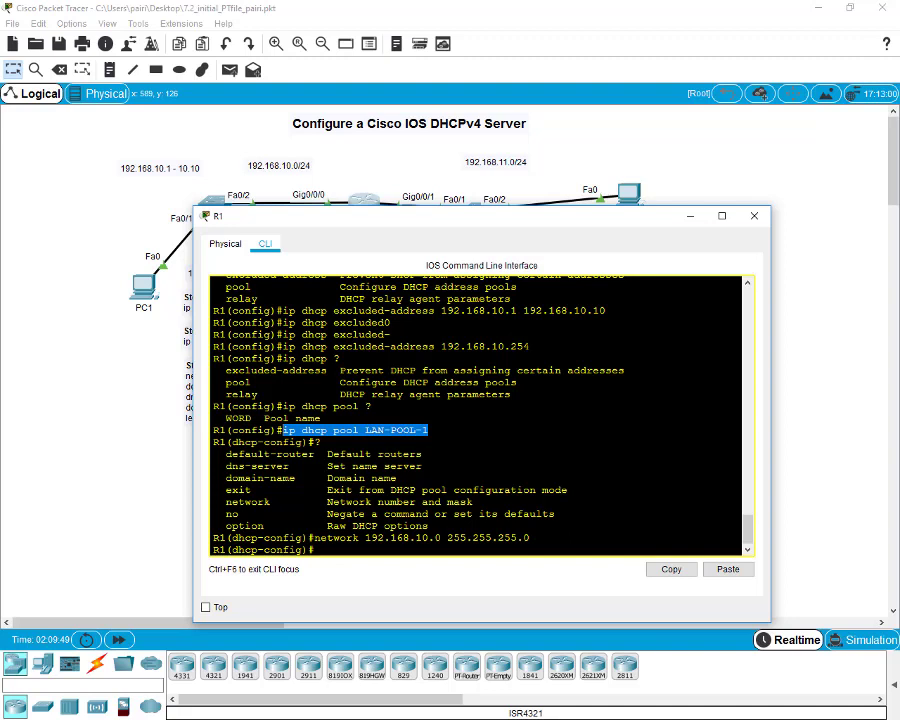
drag(605, 311, 441, 311)
drag(530, 347, 441, 347)
click(316, 550)
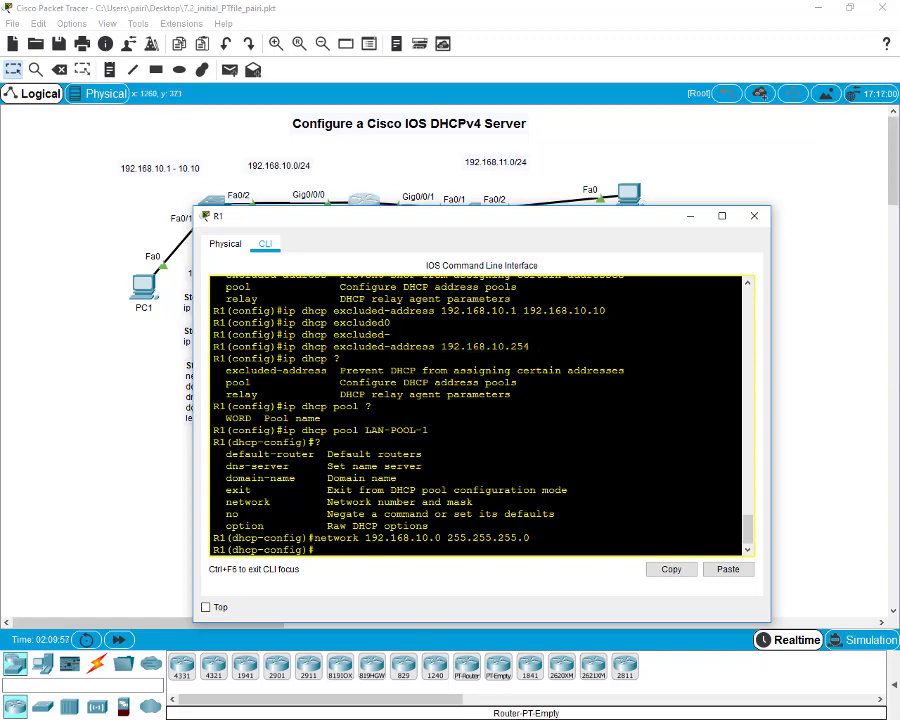
- Uncover the DHCP step notes and set the LAN-POOL-1 default router to 192.168.10.1
drag(381, 220, 492, 220)
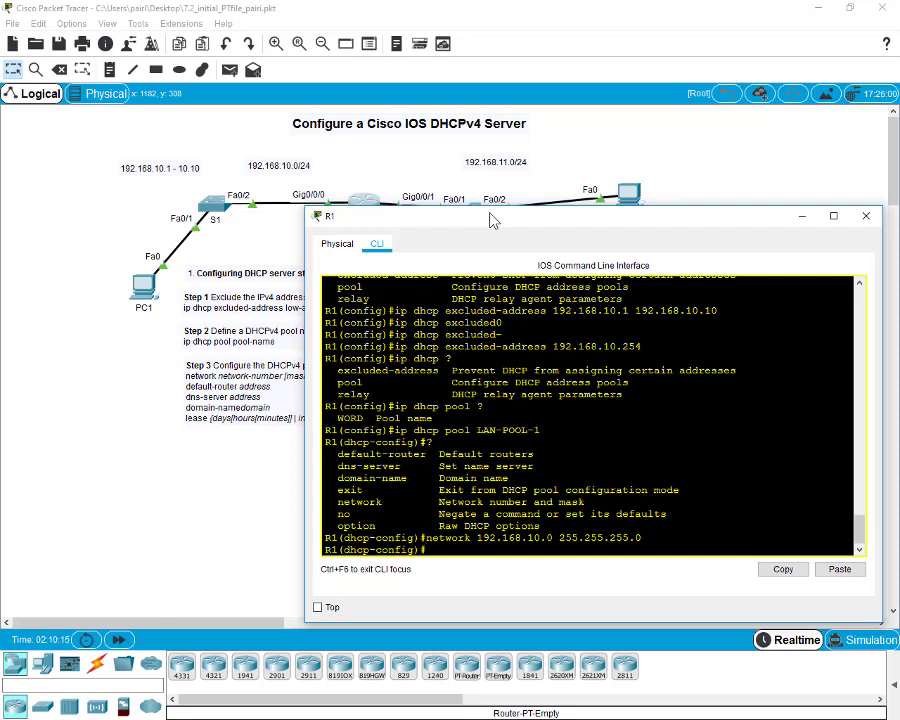
text(default-)
key(Tab)
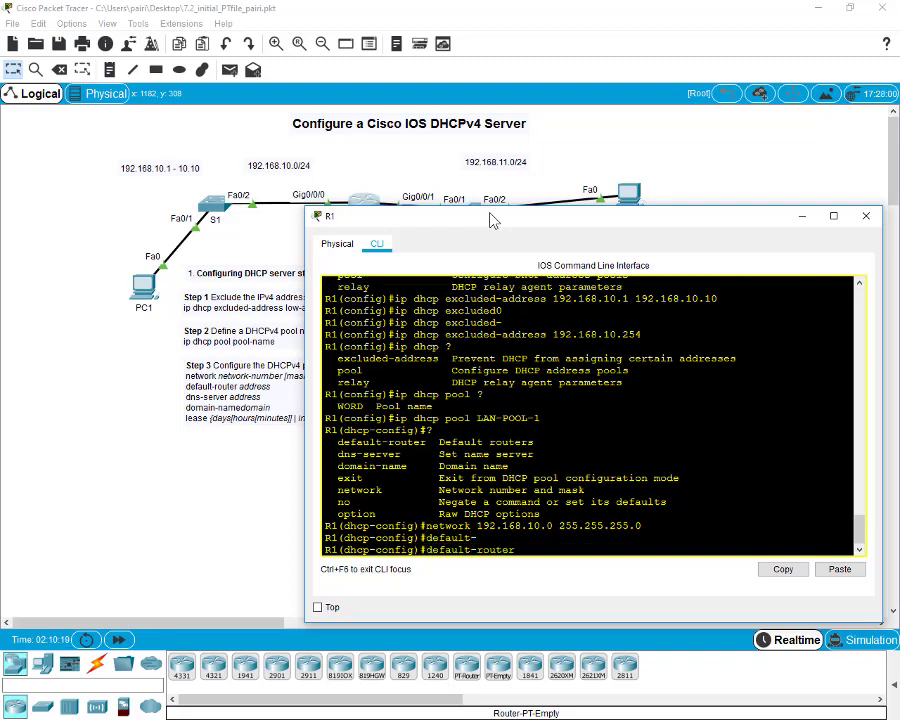
text(192.168.10.1)
key(Return)
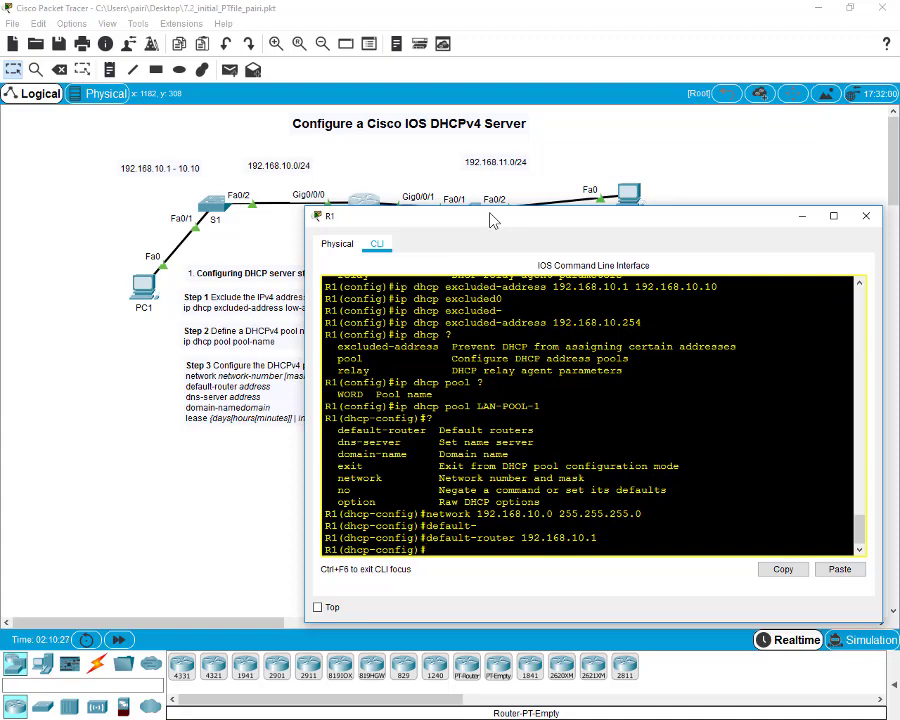
- Set the pool's DNS server to 192.168.11.6, checking the address against the DNS Server label in the topology
text(dns-server 192.)
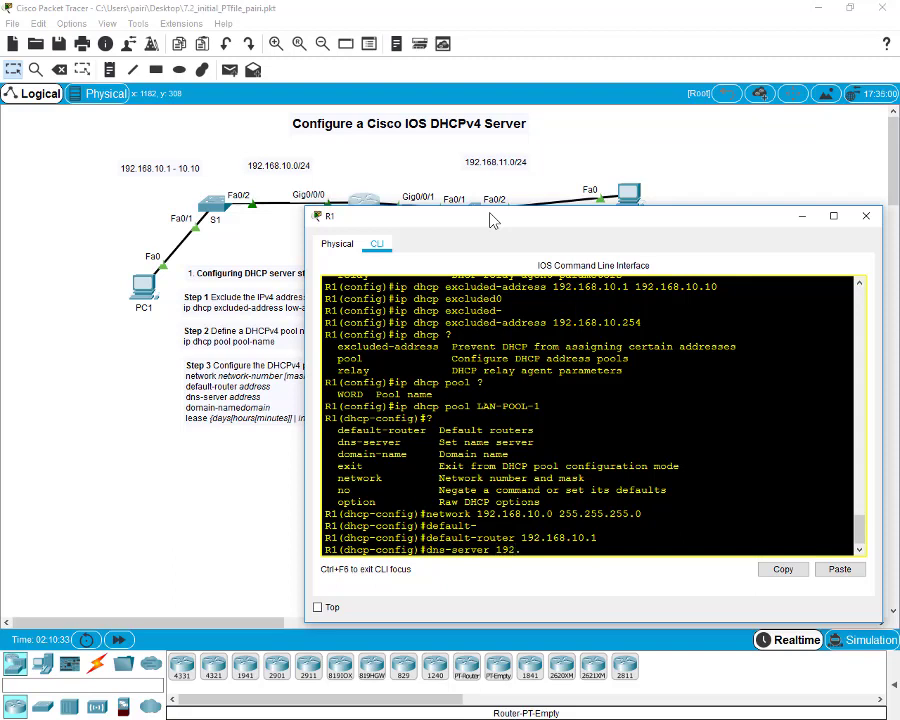
text(168.11.6)
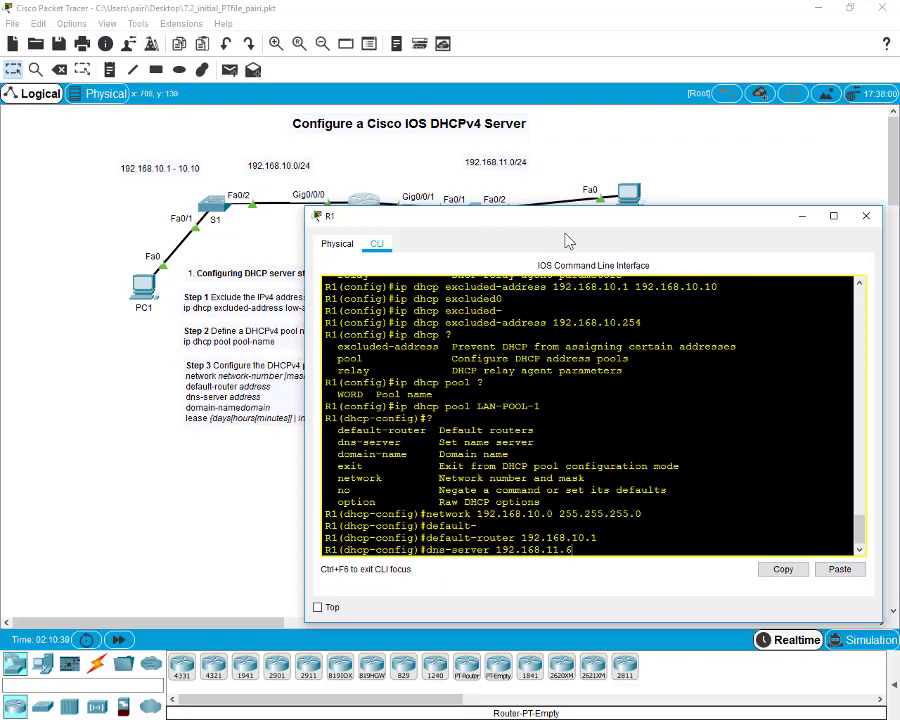
drag(576, 220, 221, 213)
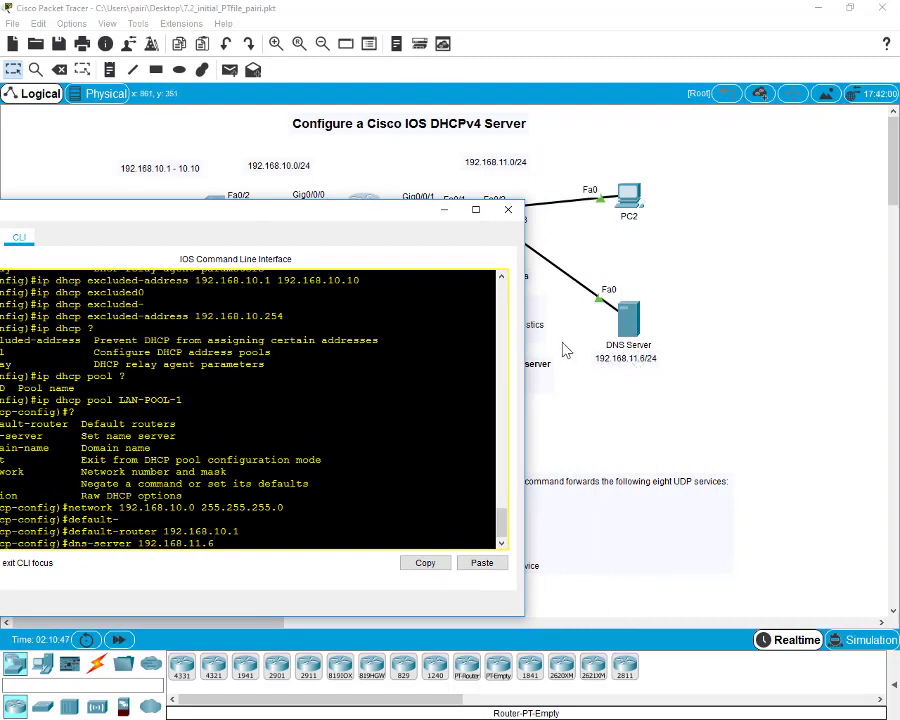
drag(346, 234, 552, 220)
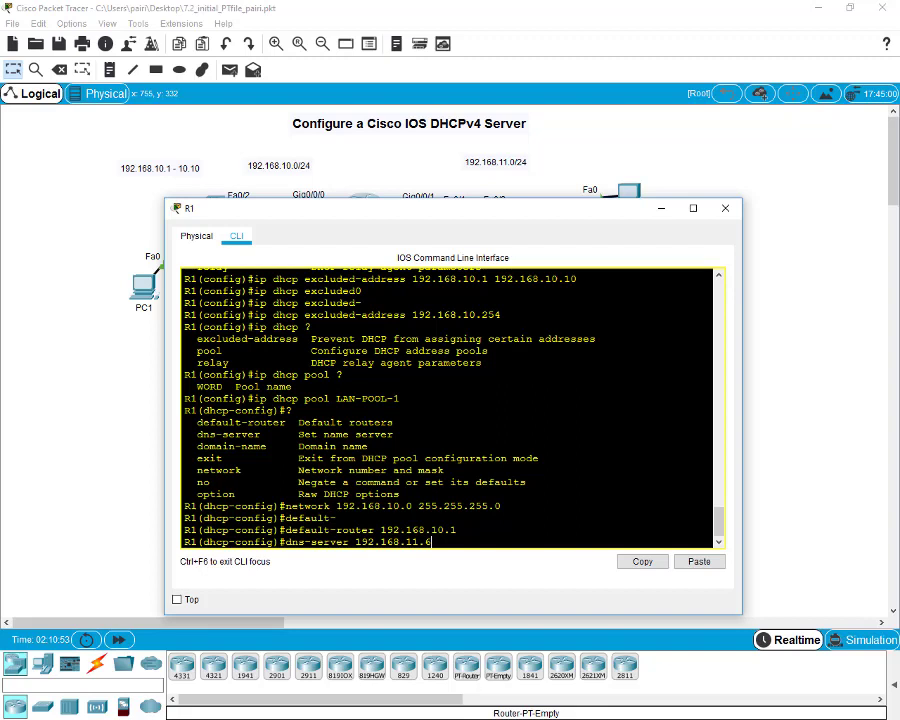
drag(431, 542, 368, 542)
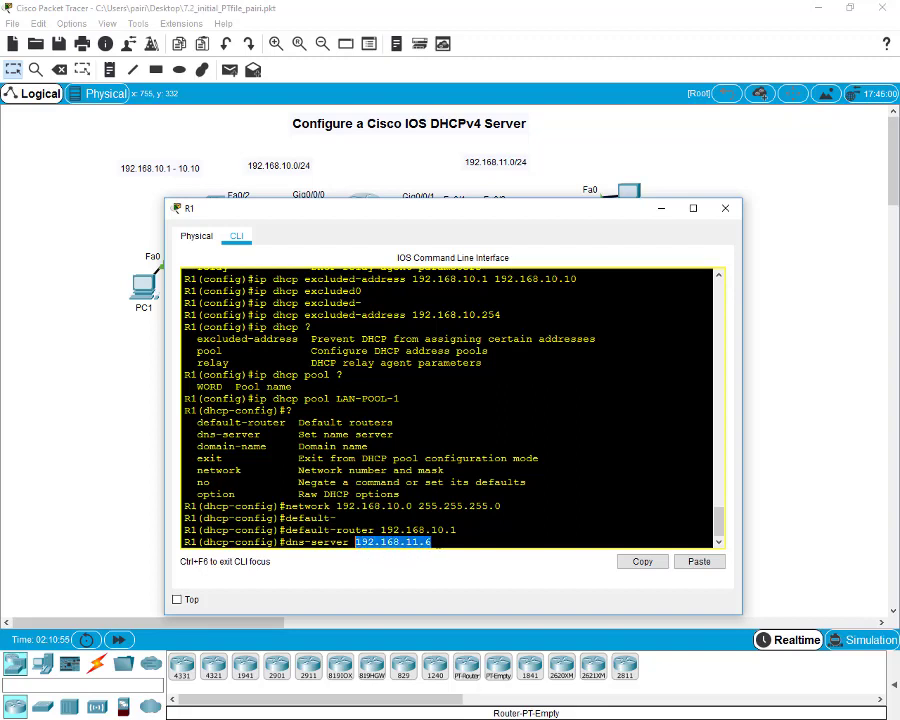
click(396, 545)
scroll(450, 405, down, 1)
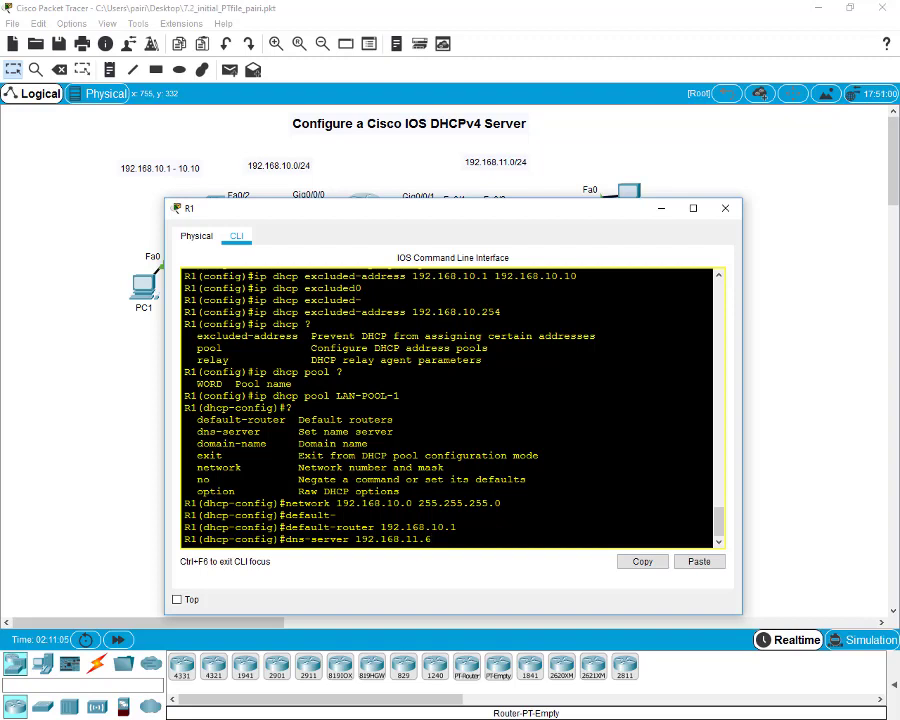
key(Return)
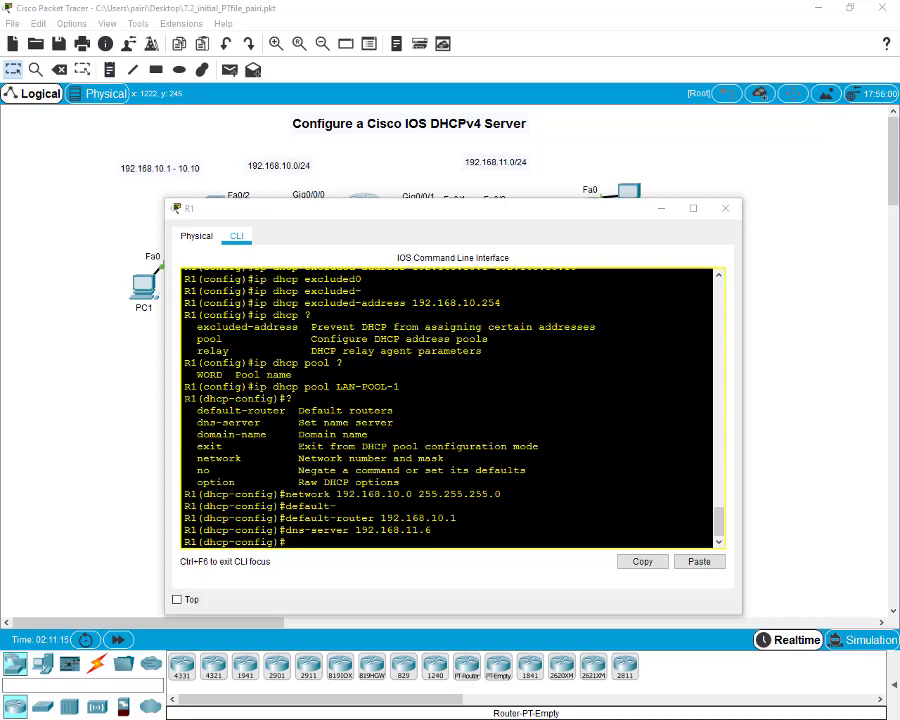
- Set the DHCP pool's domain name to corona.com
click(297, 546)
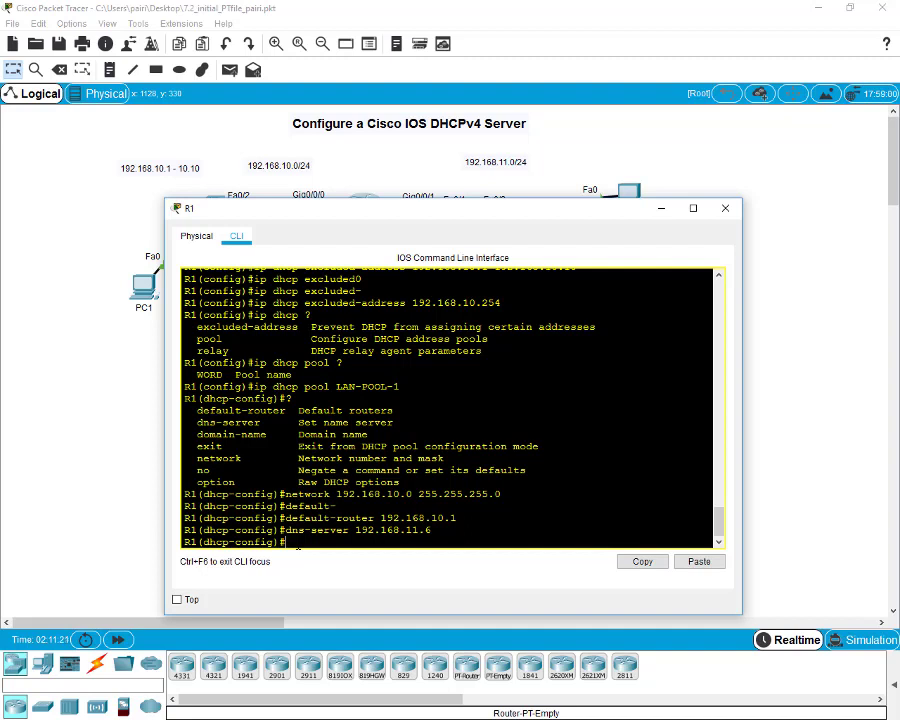
text(domain-name corona.com)
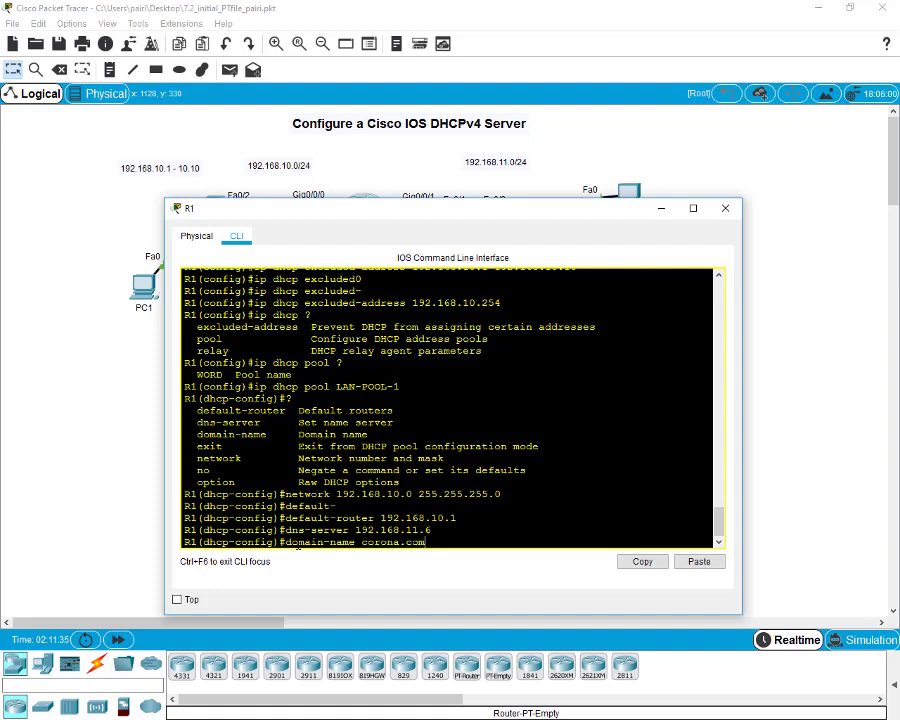
key(Return)
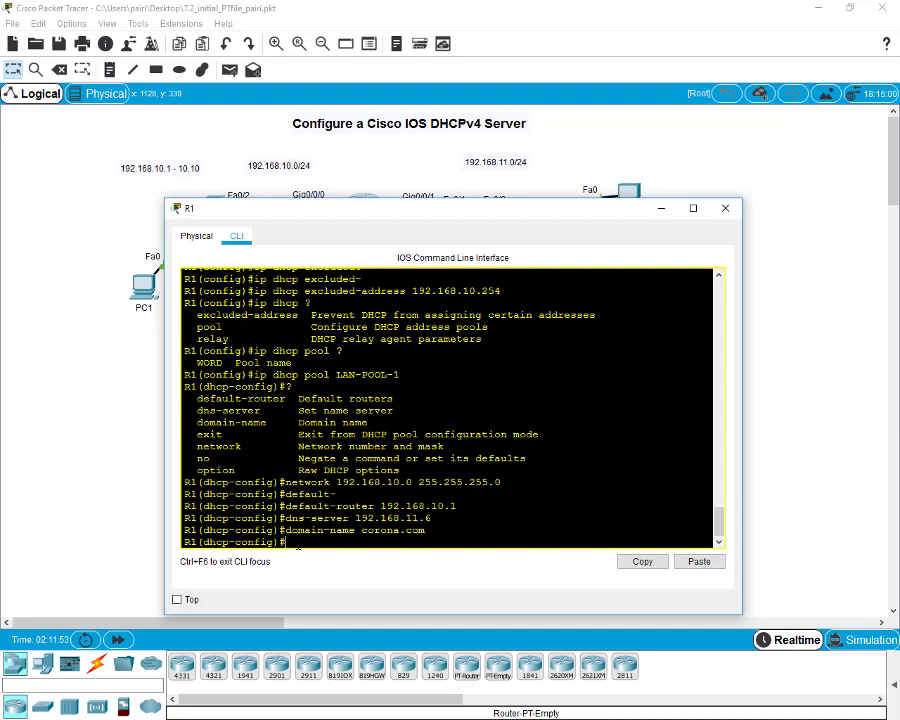
- Leave configuration mode on R1, save the running configuration with wr, and close the router window
text(end)
key(Return)
text(wr)
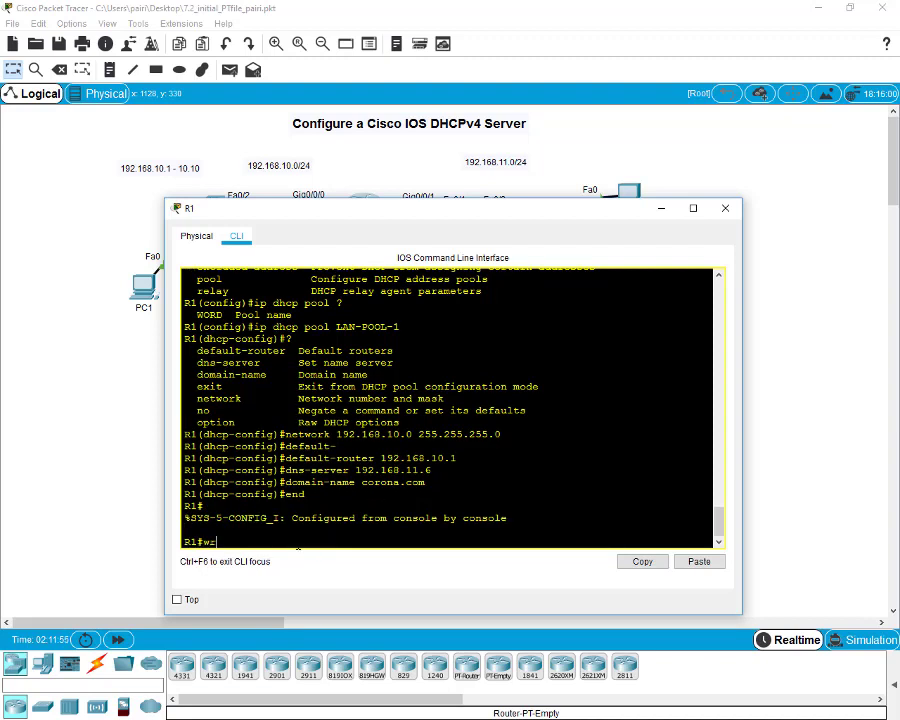
key(Return)
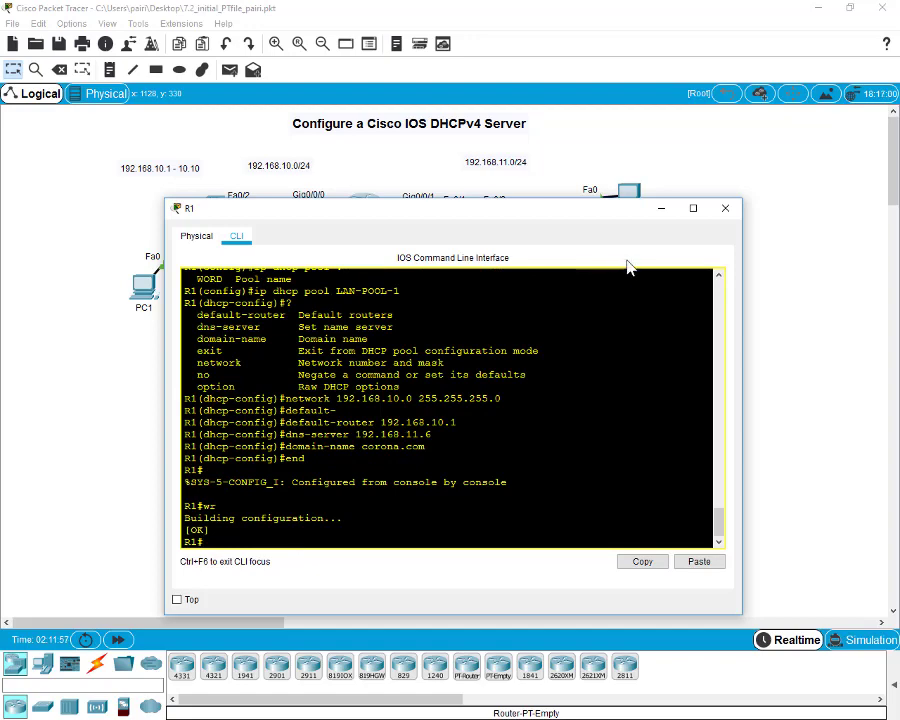
click(725, 209)
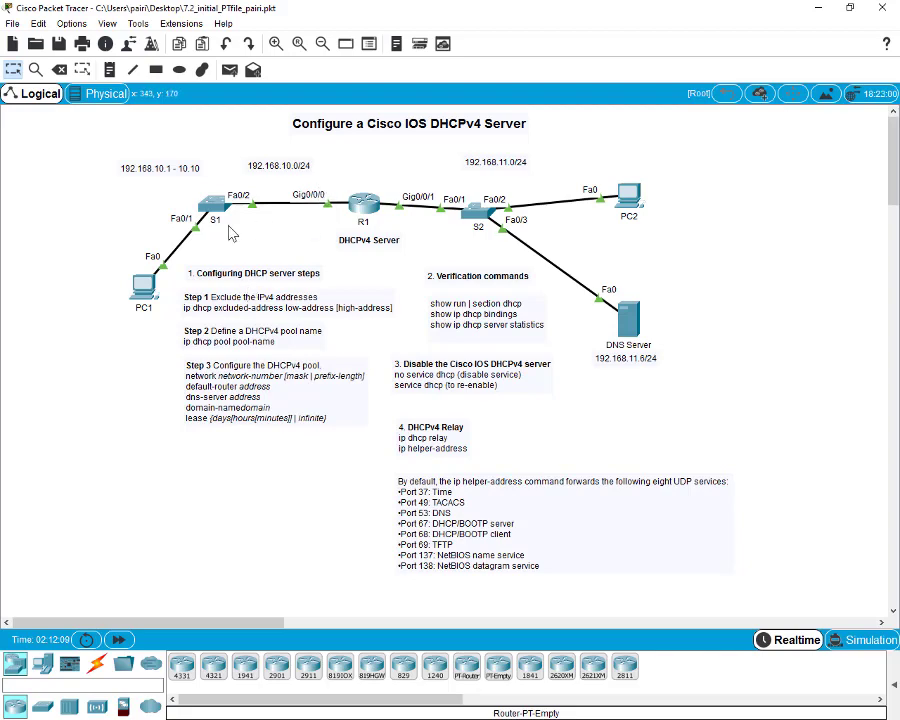
- Renew PC1's IPv4 lease by switching its IP configuration to Static and back to DHCP
click(148, 289)
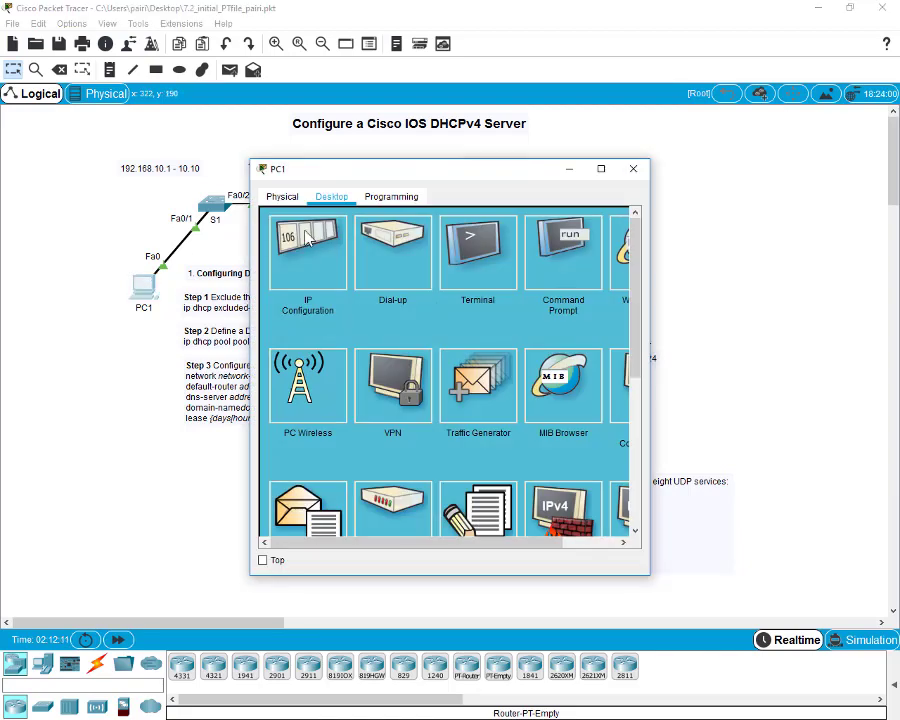
click(316, 250)
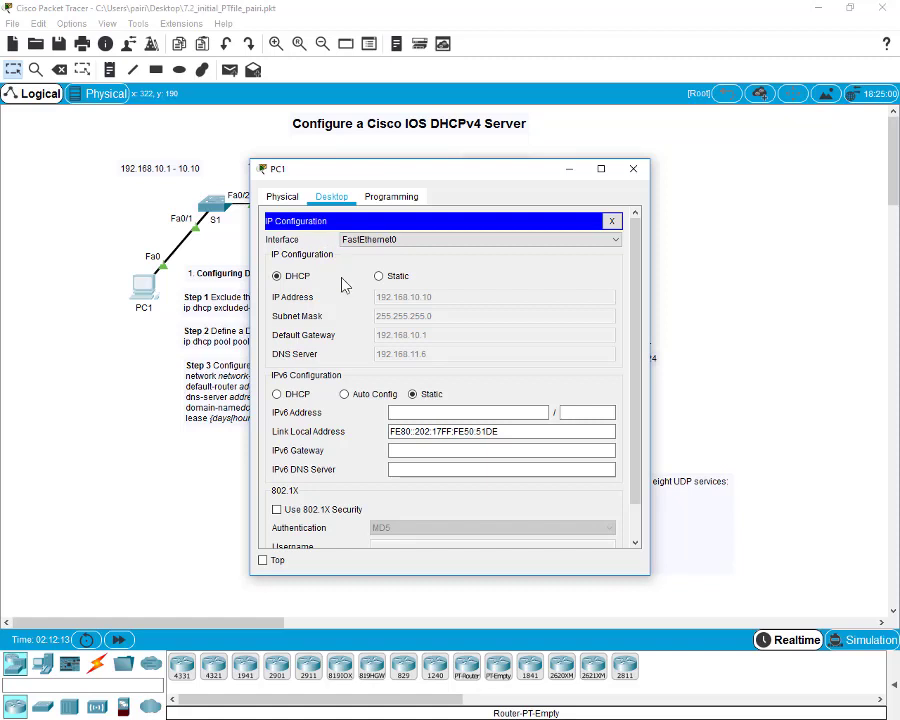
click(379, 276)
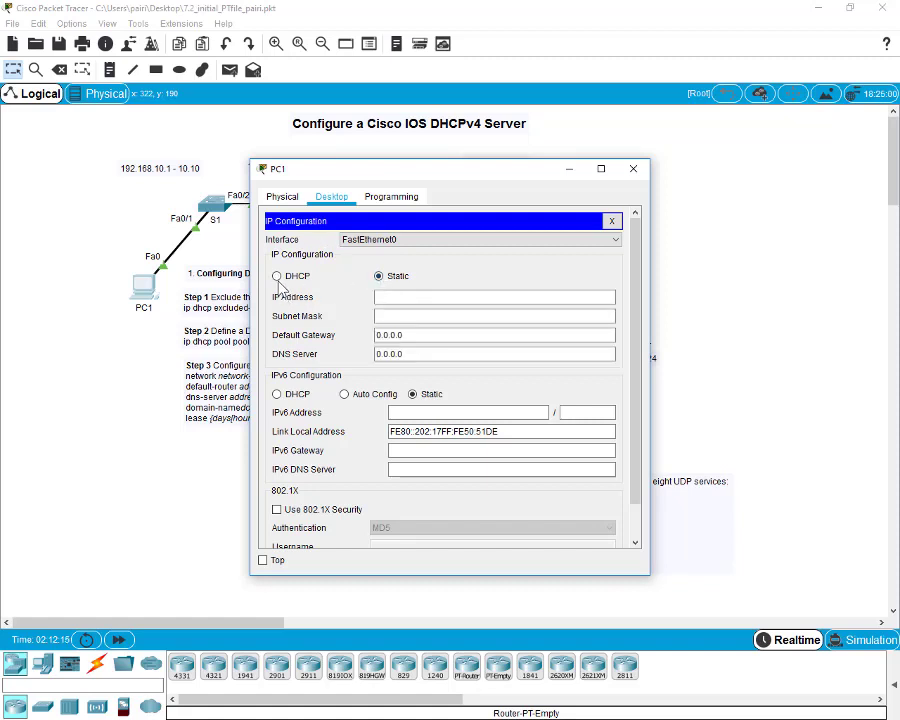
click(277, 276)
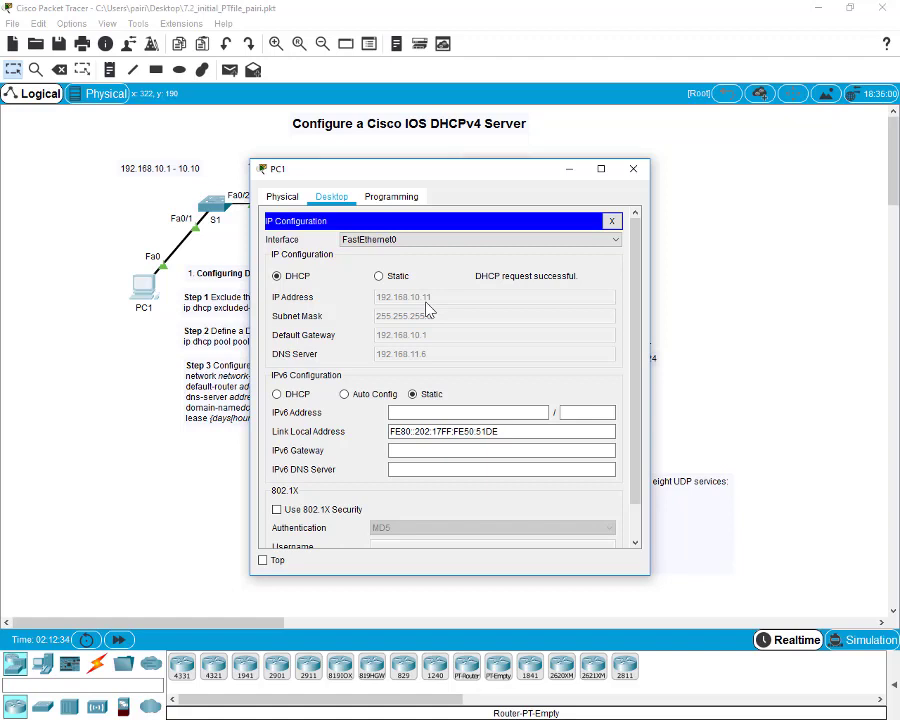
click(613, 222)
click(633, 168)
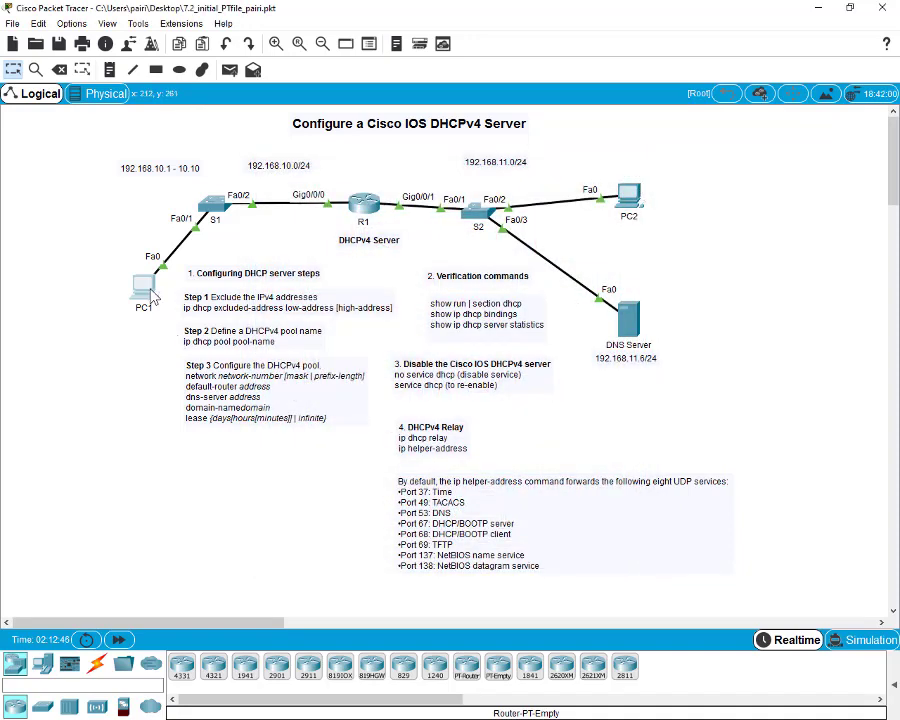
- Delete the 192.168.10.1 - 10.10 and 192.168.10.0/24 labels above the network between PC1 and R1
mouse_move(150, 290)
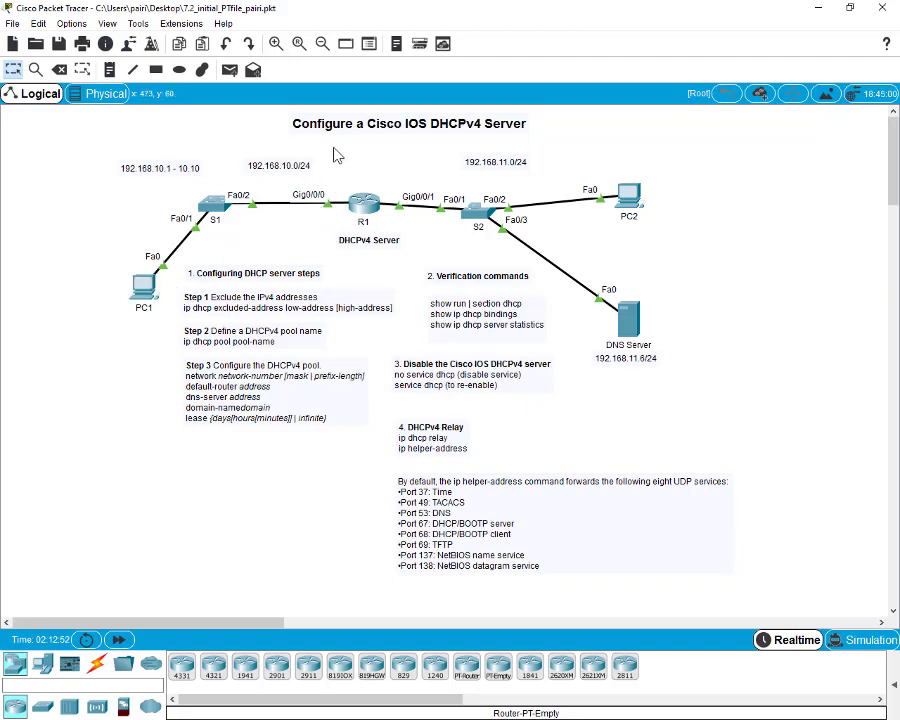
drag(333, 148, 98, 183)
key(Delete)
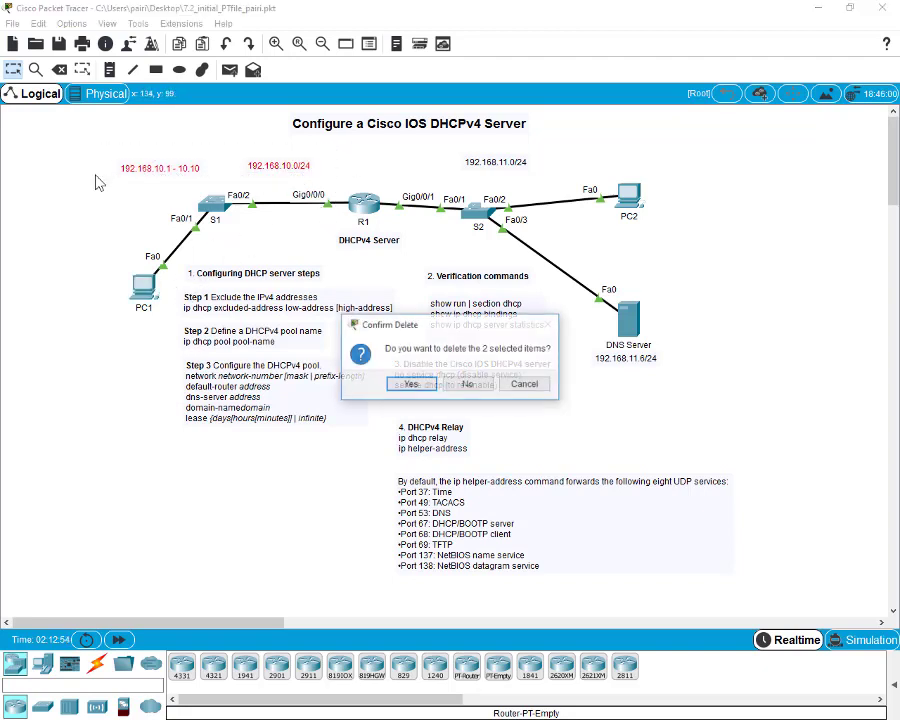
click(412, 386)
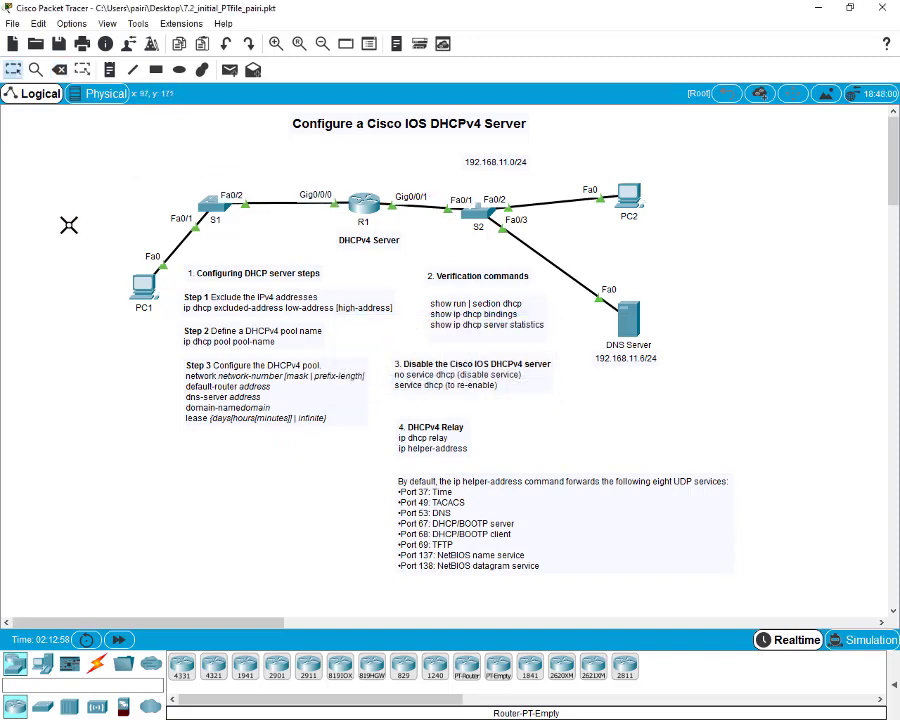
key(Escape)
- Check the addresses in PC1's IP configuration, then close its window
click(144, 292)
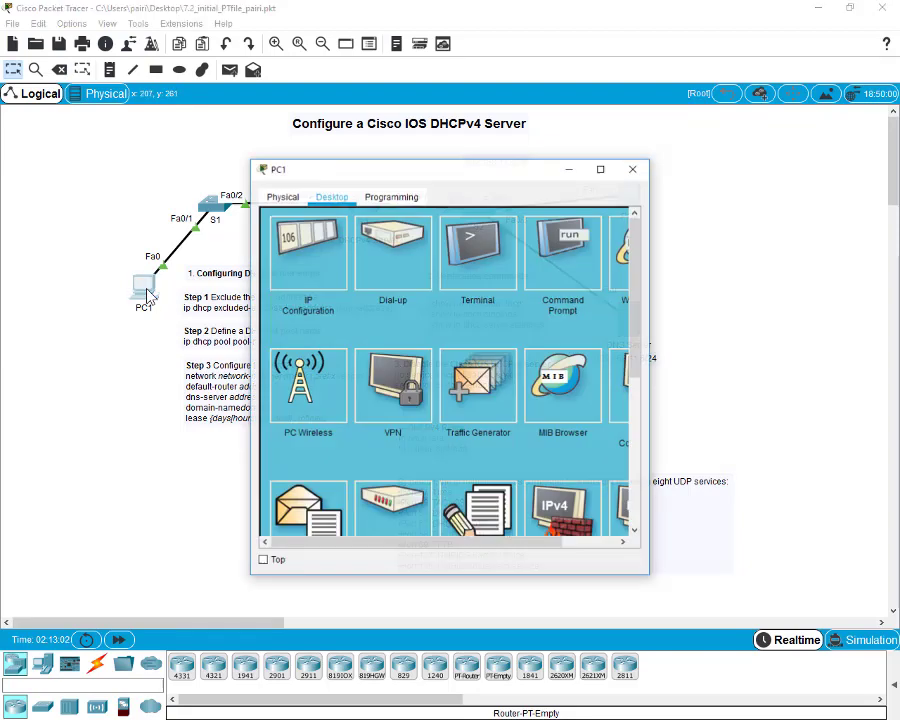
click(324, 250)
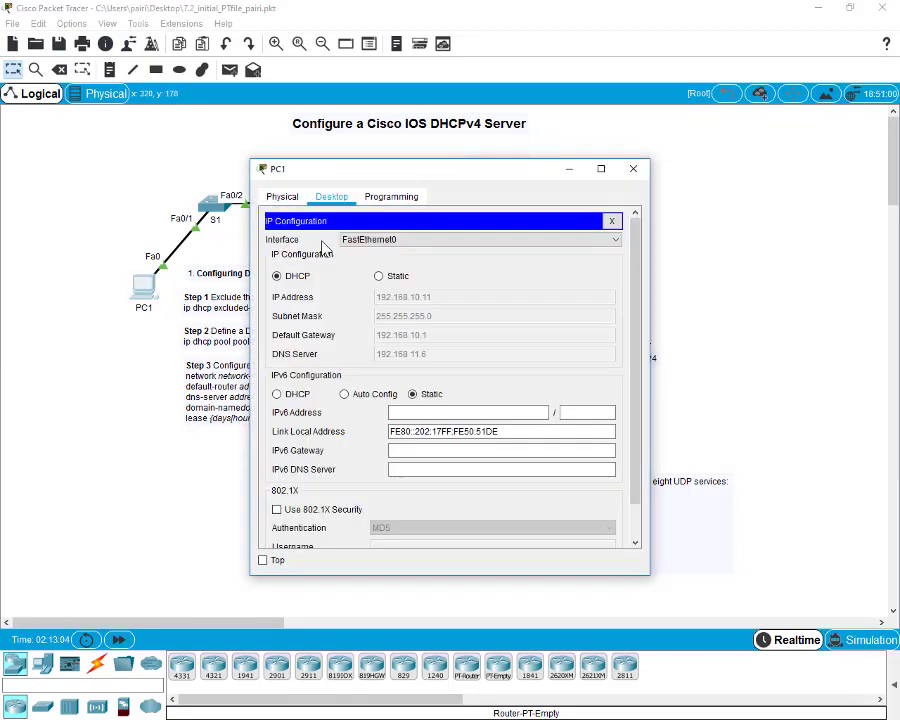
click(612, 222)
click(635, 171)
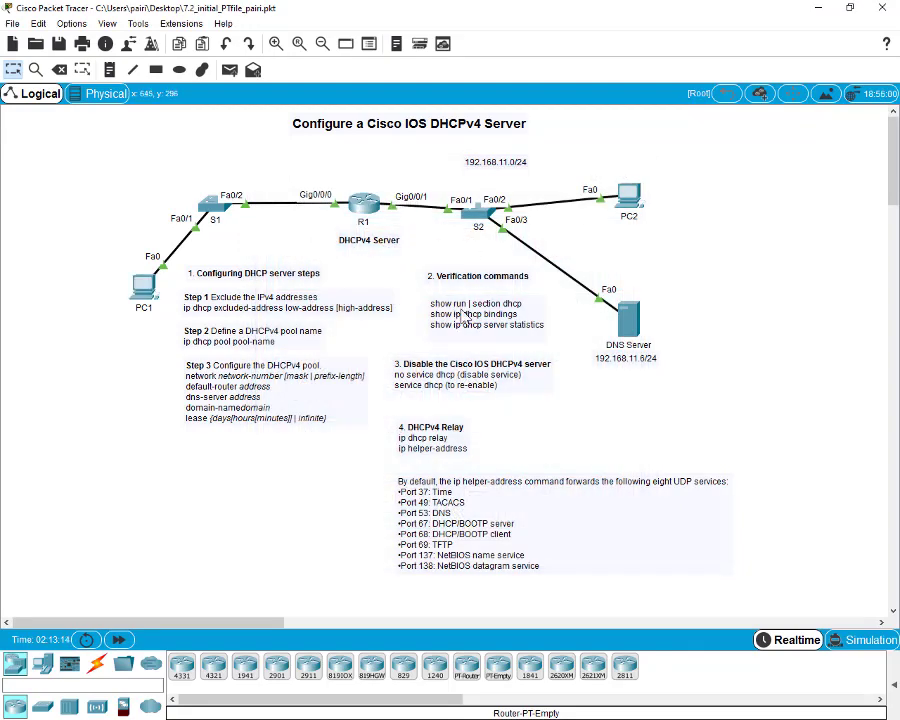
- Run show run | section dhcp on R1 and examine the LAN-POOL-1 pool and its network, default-router, dns-server and domain-name entries
click(375, 222)
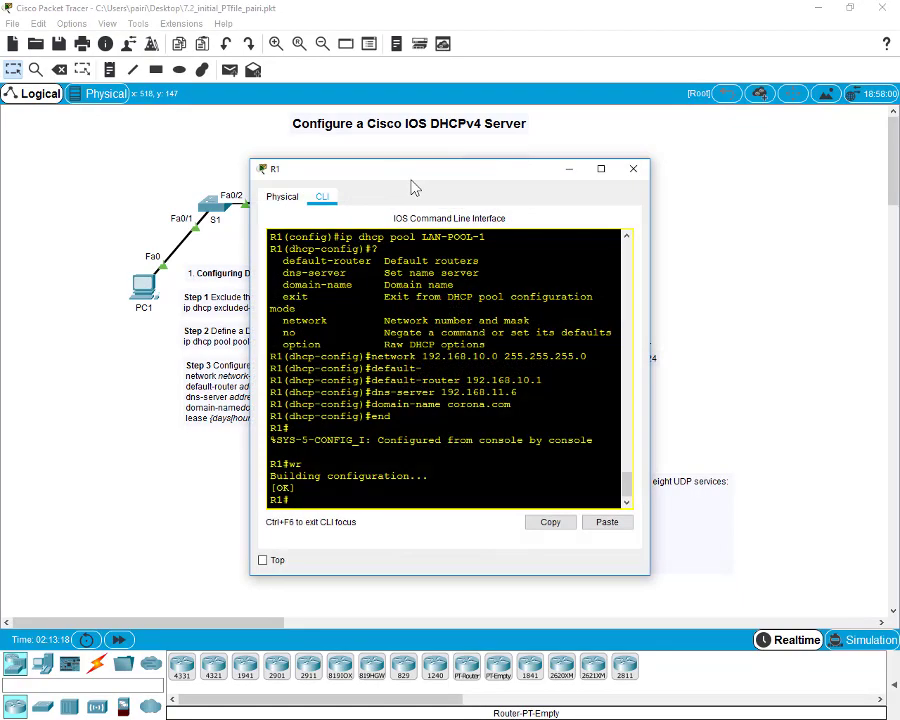
drag(372, 176, 187, 145)
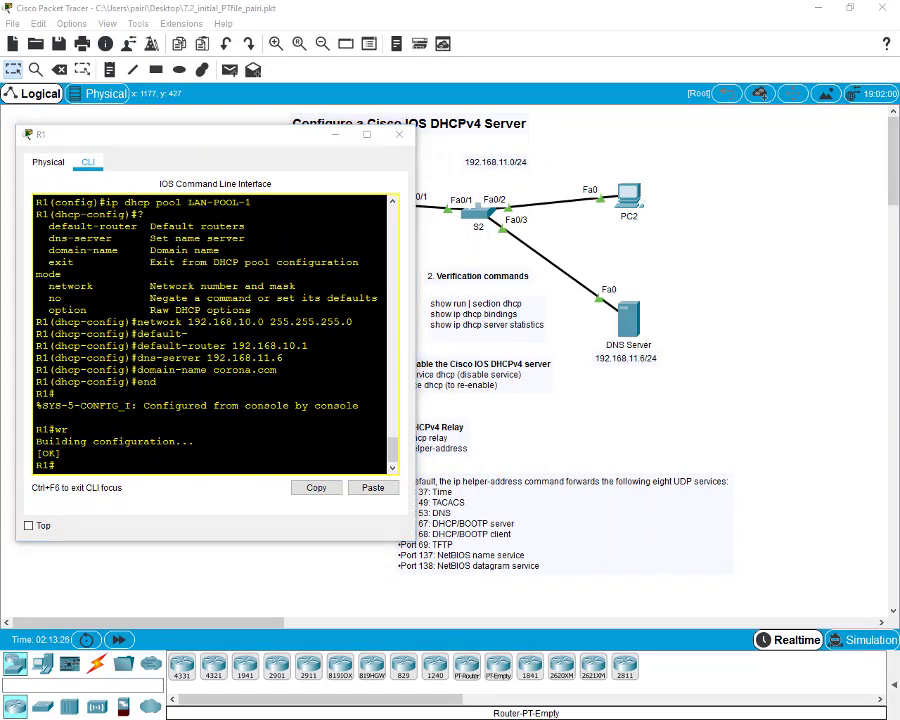
click(62, 468)
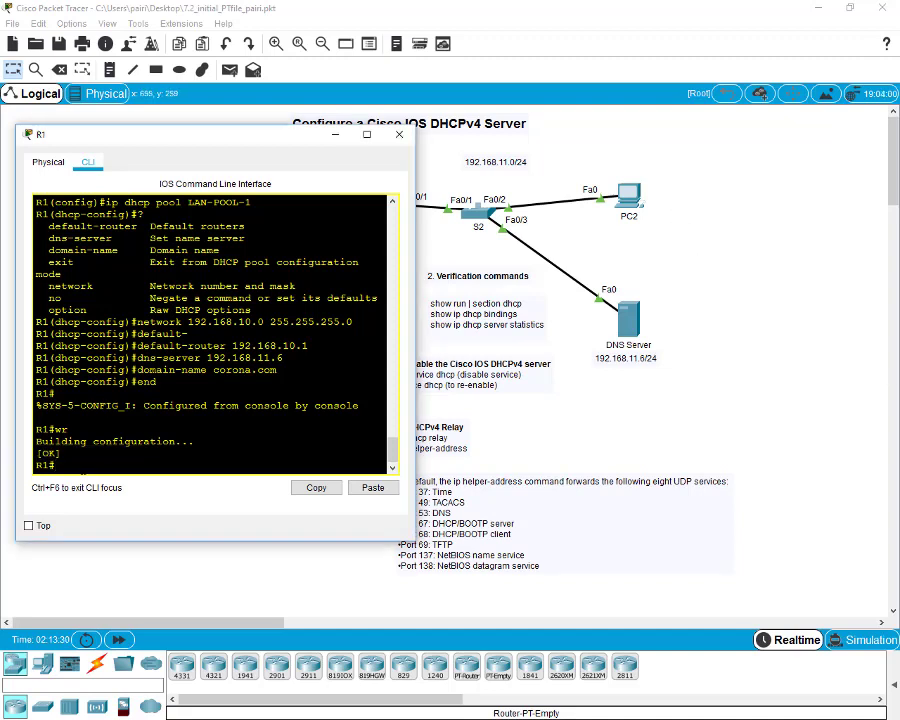
text(show run | section)
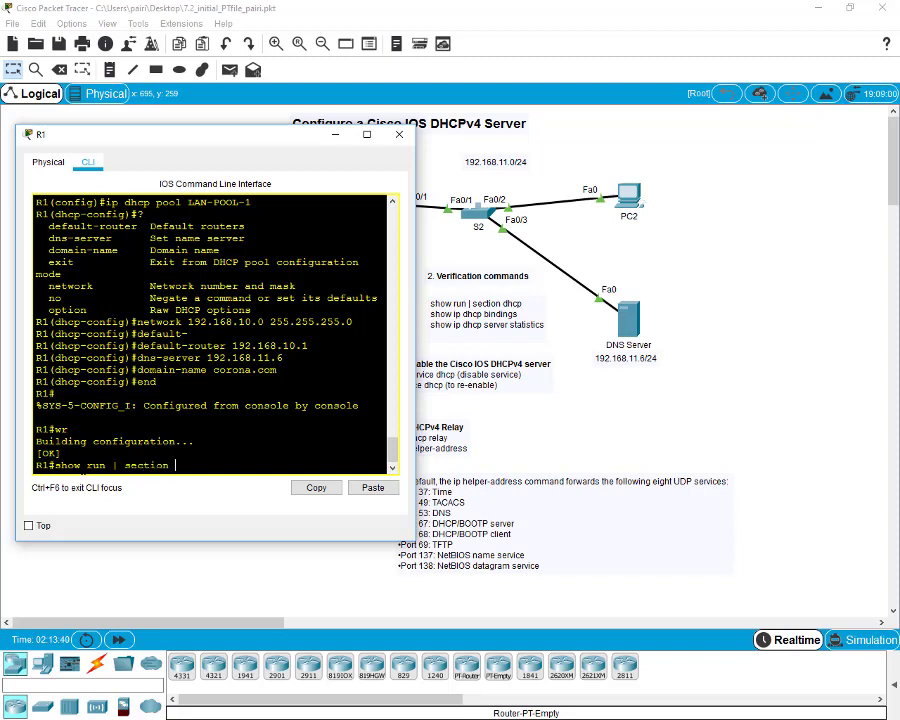
text( dhcp)
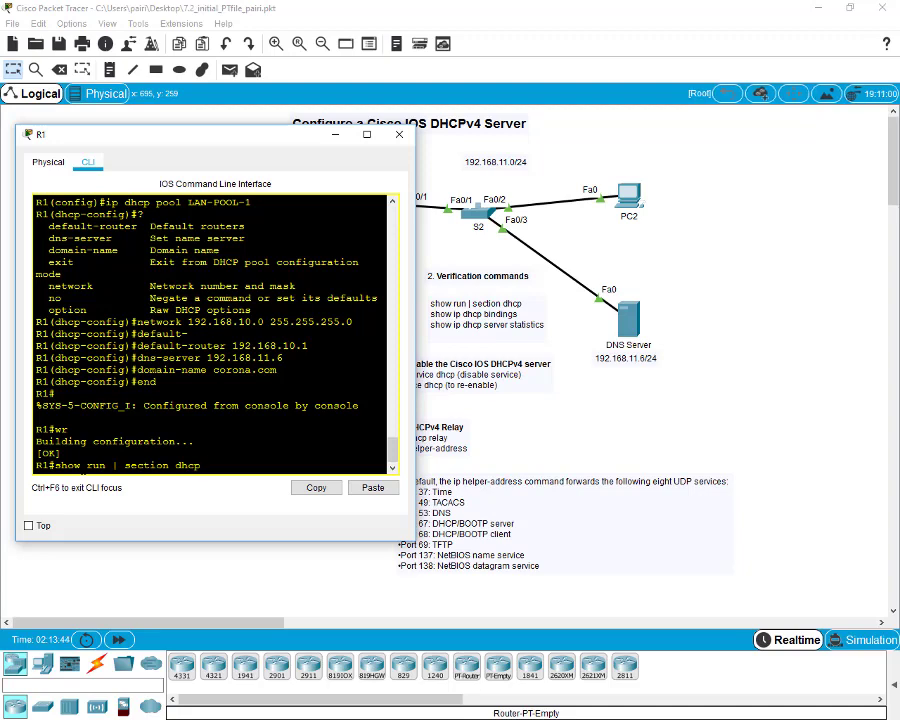
key(Return)
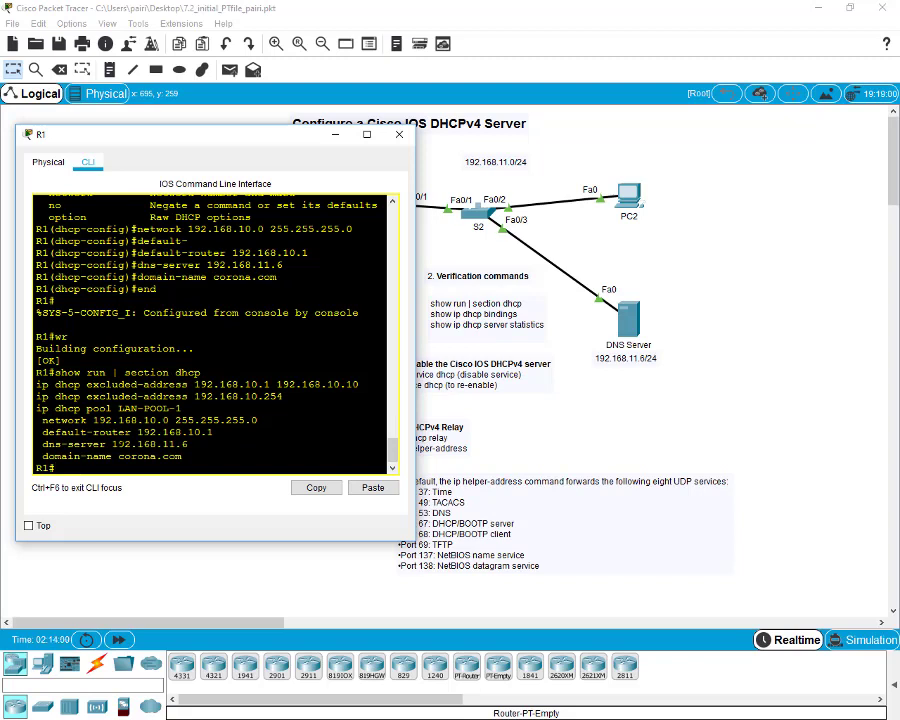
drag(283, 396, 181, 408)
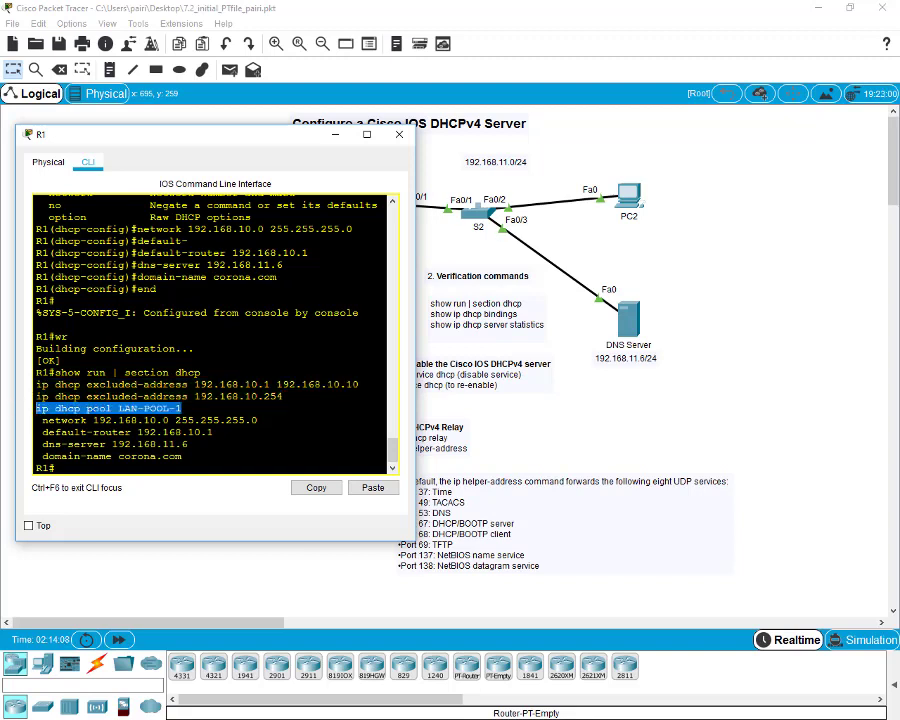
drag(181, 456, 38, 420)
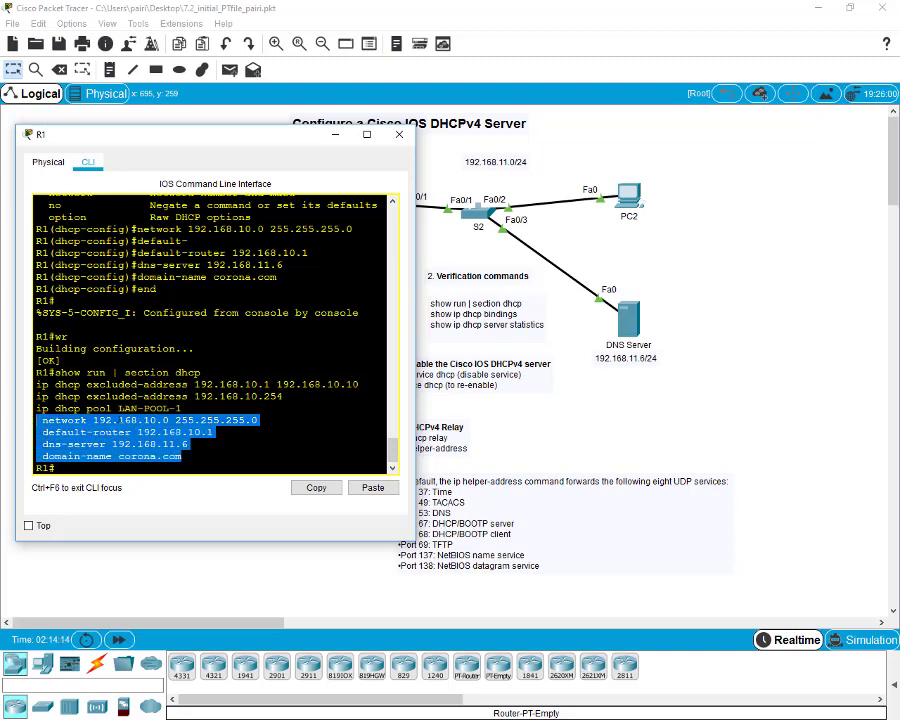
- List the show ip dhcp options on R1 and display the address leases with show ip dhcp binding
click(37, 421)
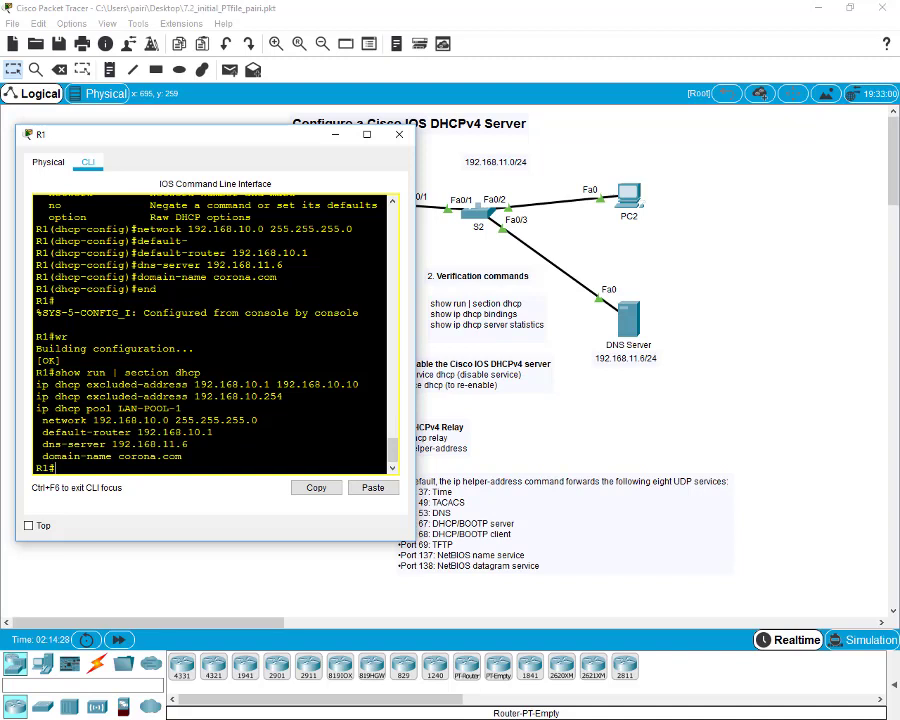
text(show ip dhcp ?)
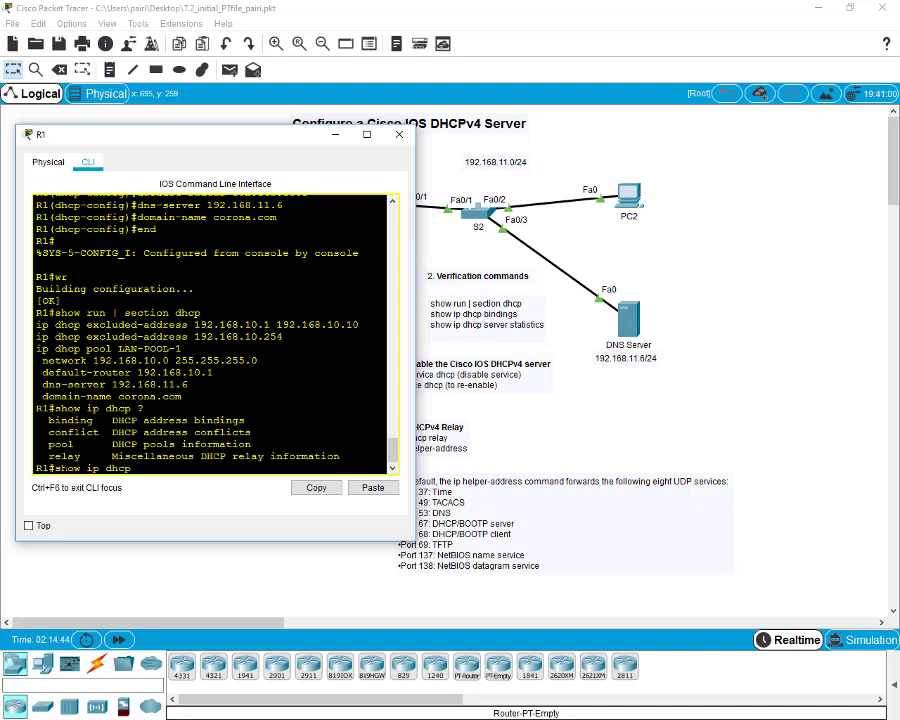
text(bindings)
key(Return)
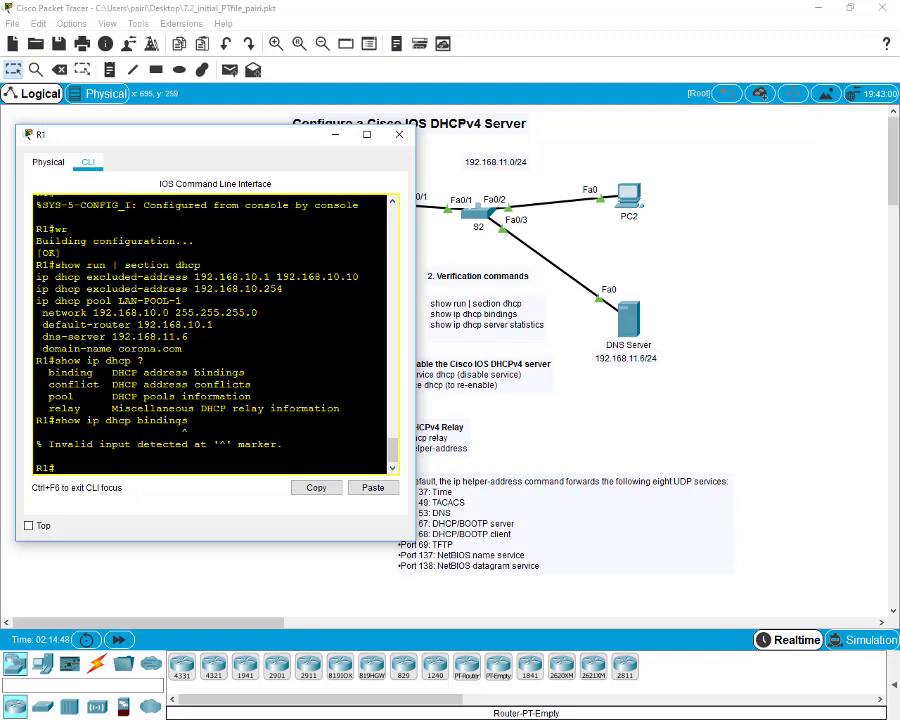
key(Up)
key(BackSpace)
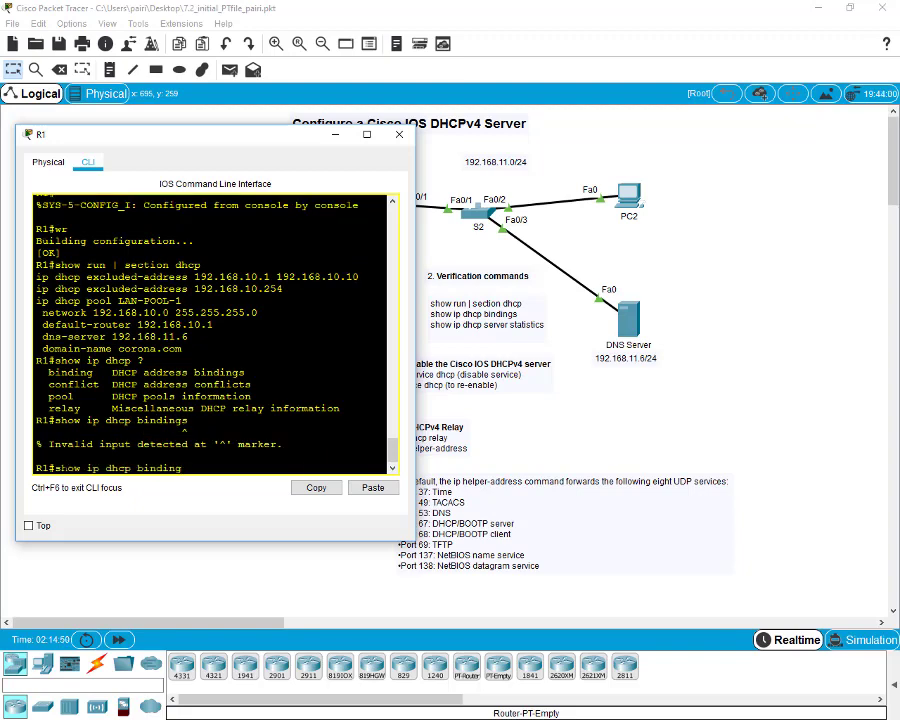
key(Return)
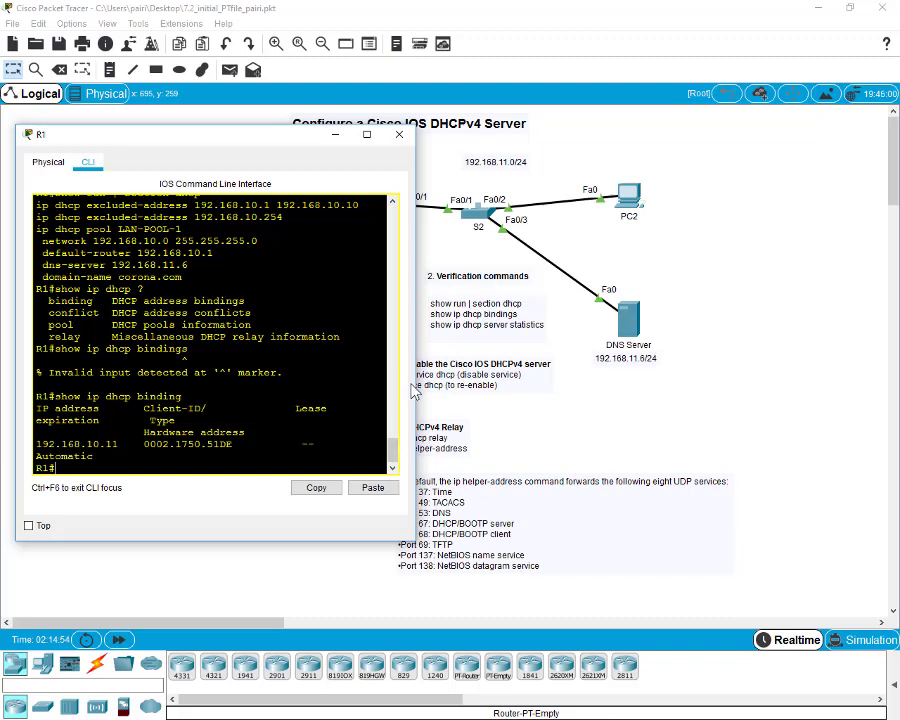
- Widen R1's CLI window and examine the leased IP address and the client hardware address in the binding table
drag(418, 388, 677, 364)
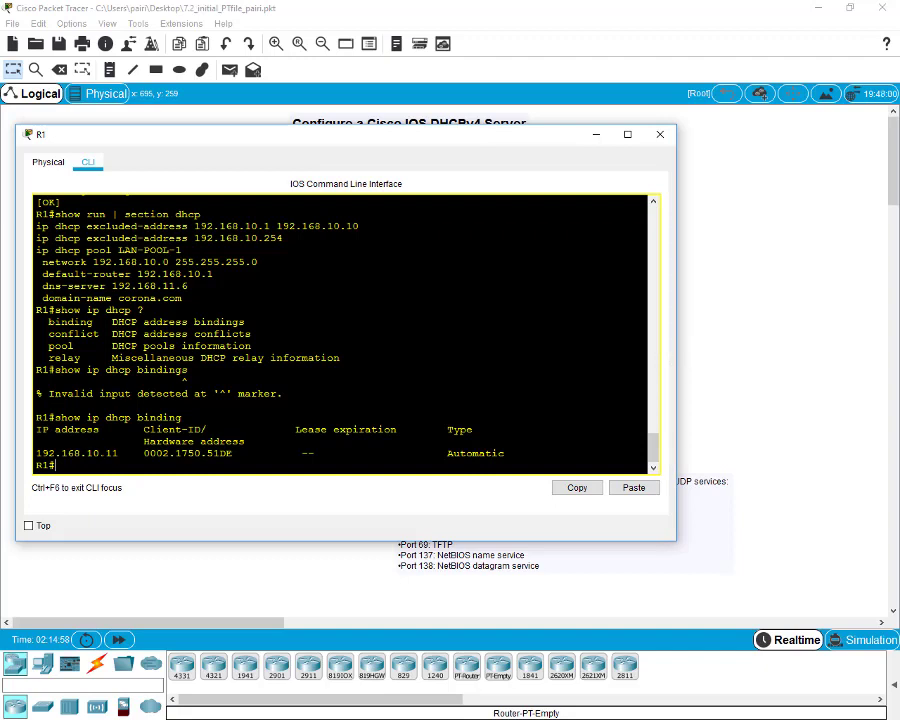
drag(118, 453, 30, 454)
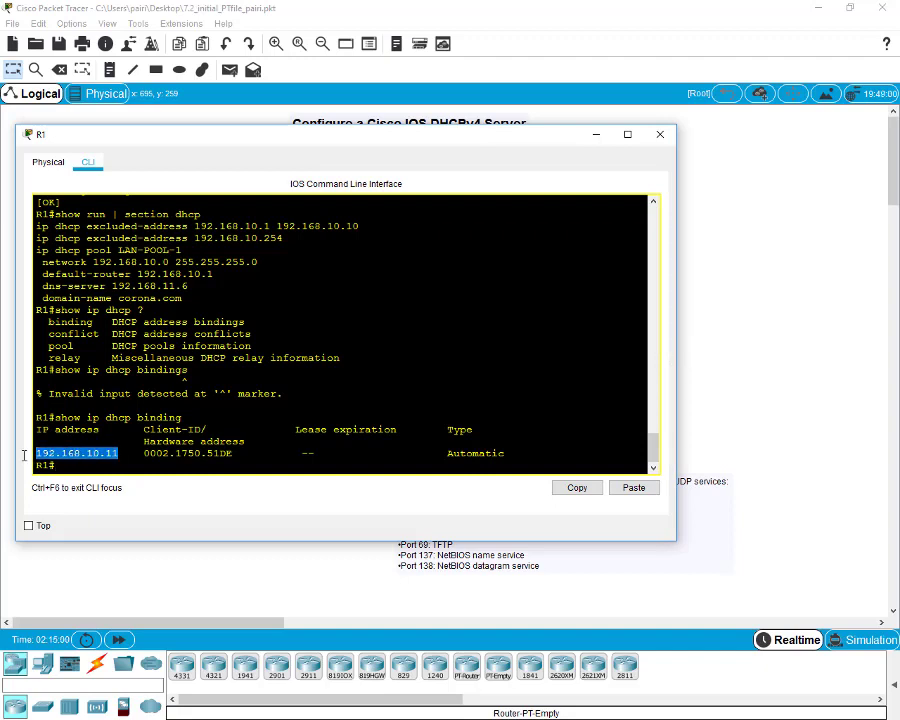
drag(232, 453, 27, 459)
drag(232, 453, 144, 453)
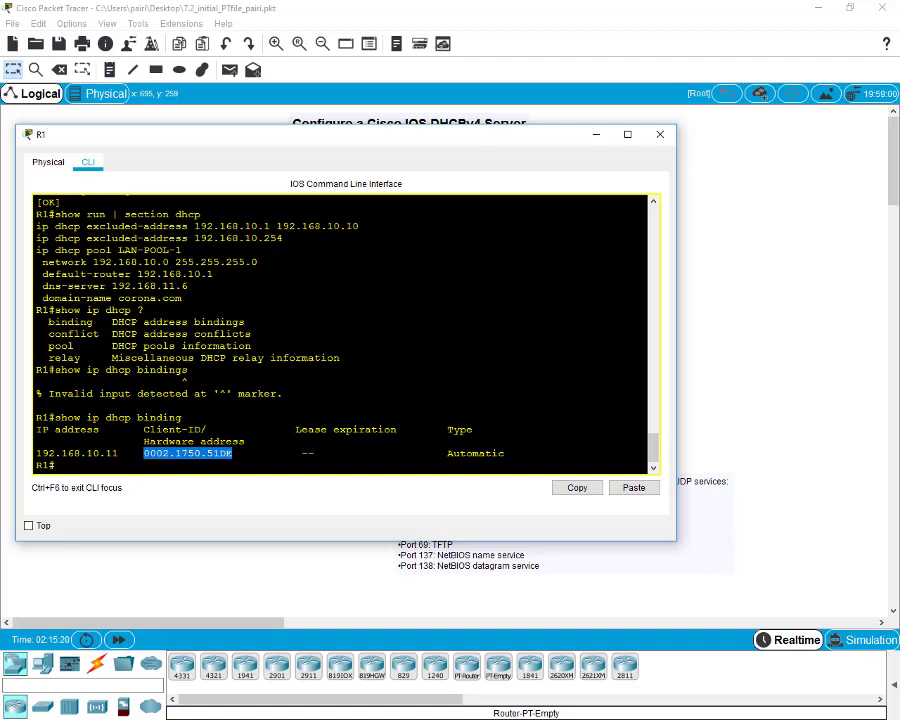
key(ctrl+c)
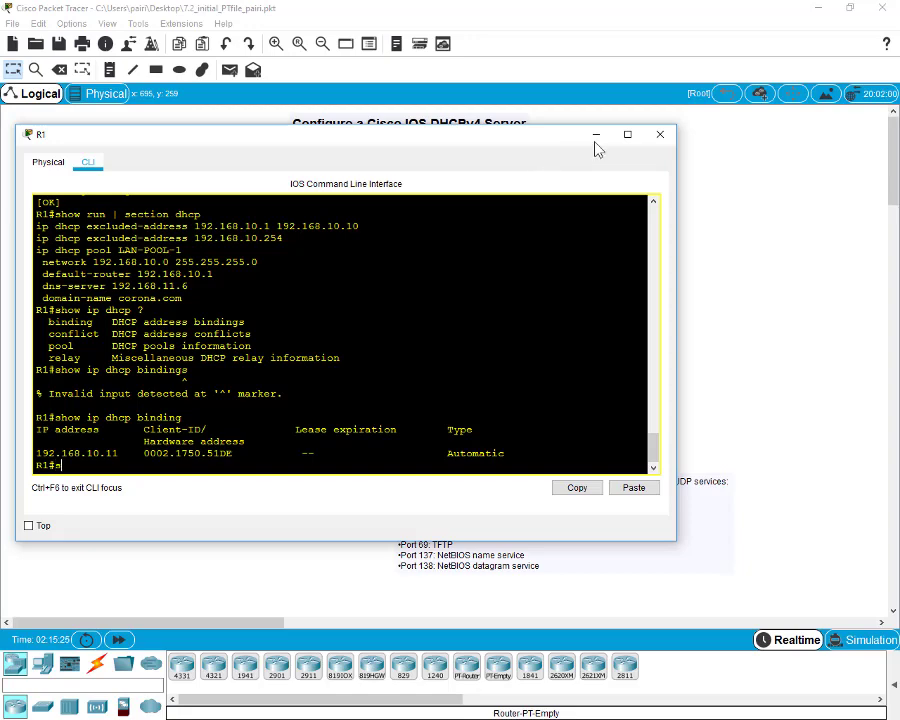
- Reopen R1's CLI, list the show ip dhcp options again and try show ip dhcp server statistics
click(658, 136)
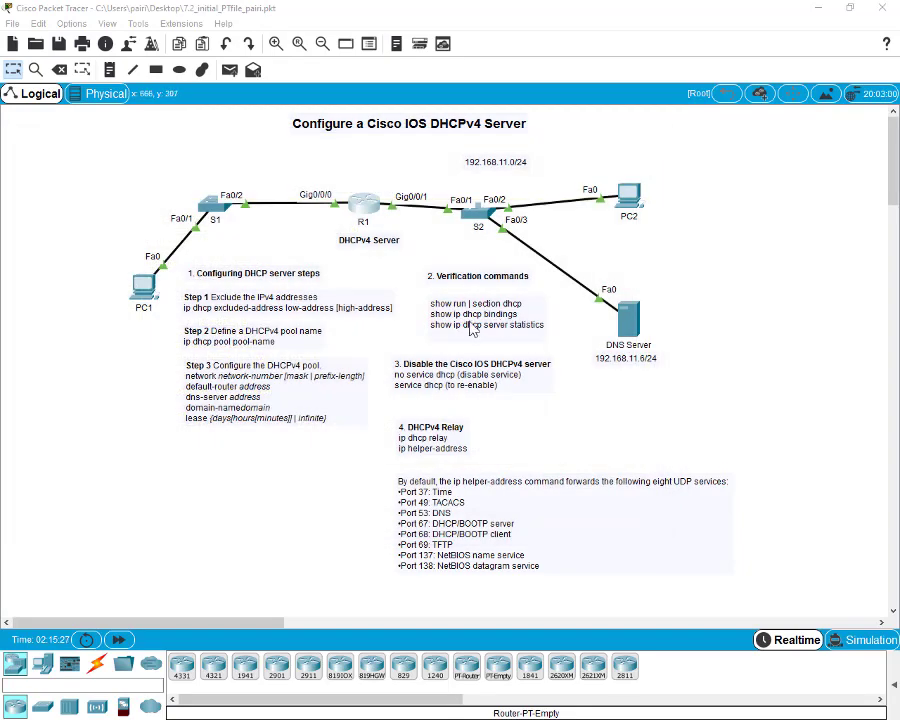
click(366, 212)
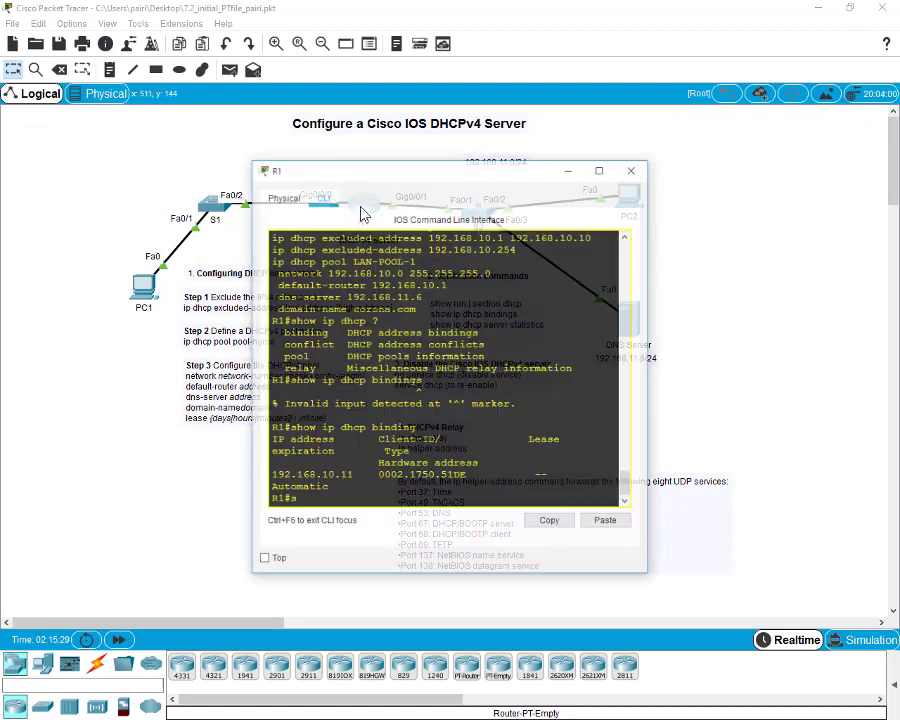
text(show )
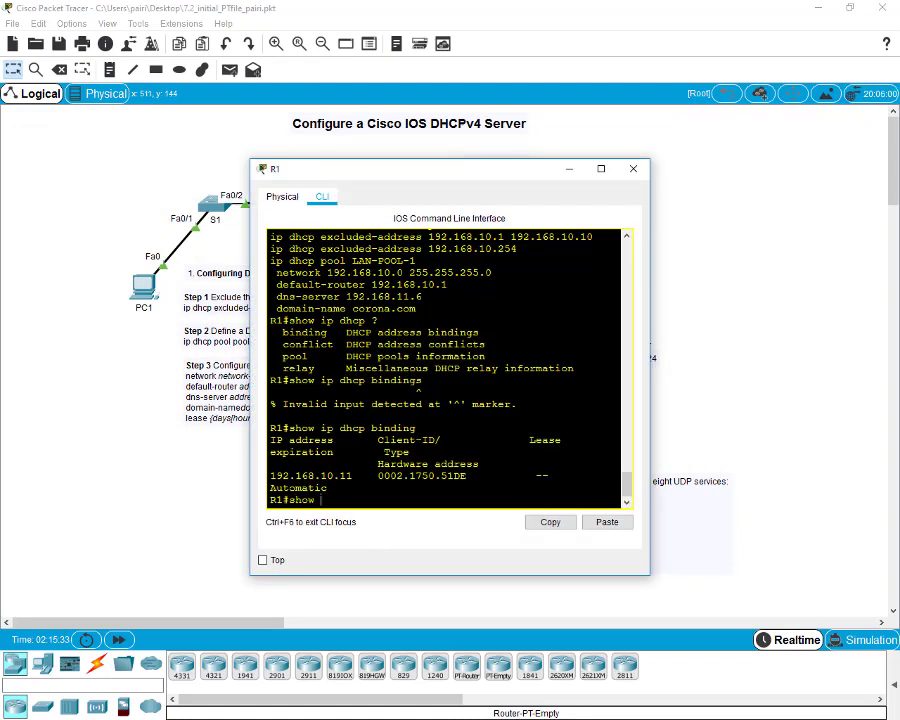
text(ip dhcp ?)
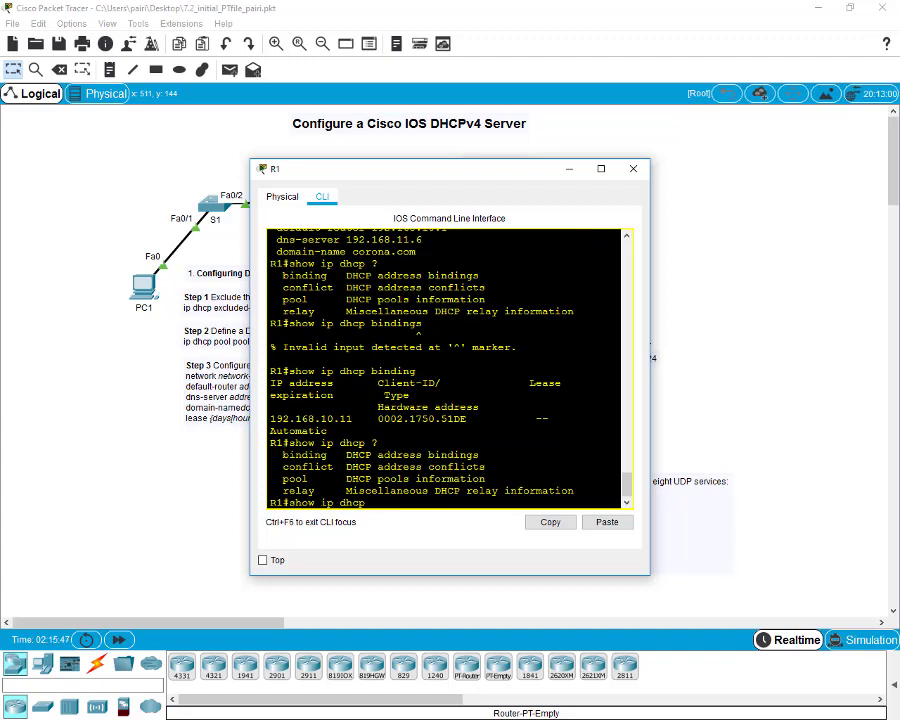
text(server statistics)
key(Return)
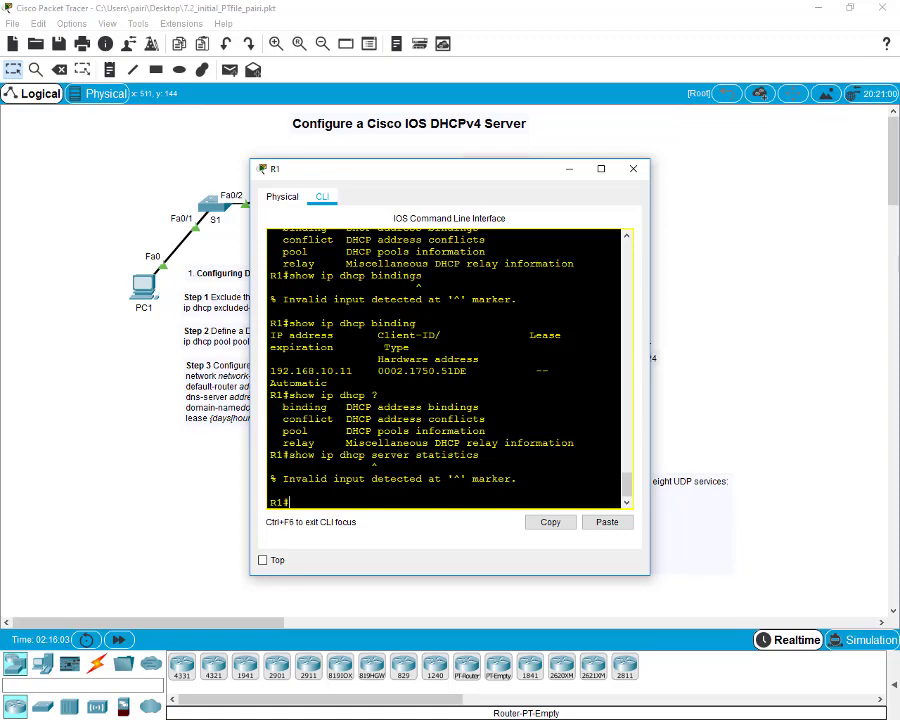
click(632, 172)
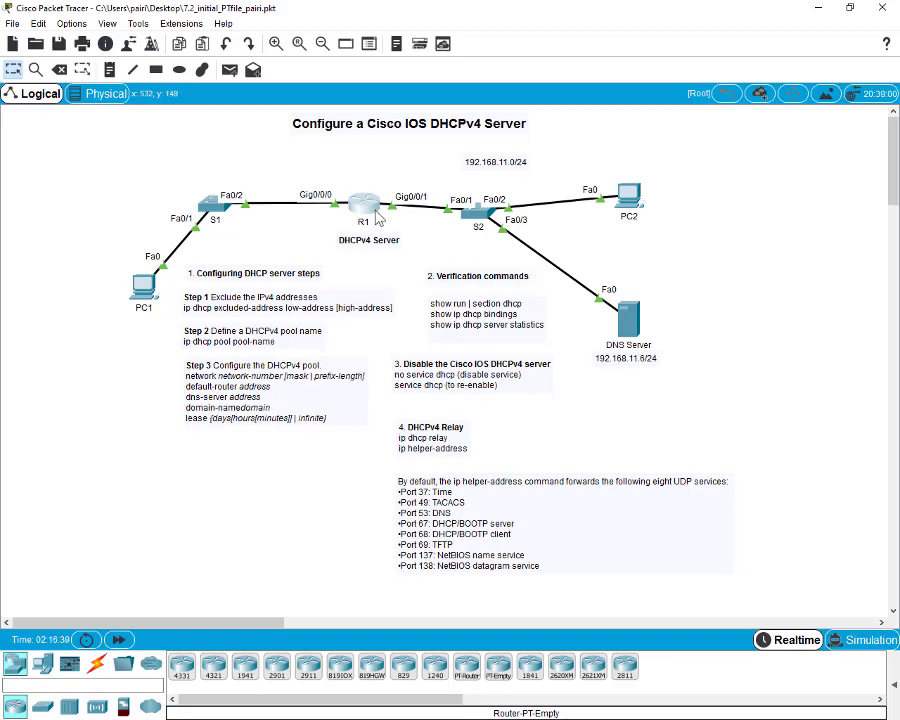
- Enter configuration mode for R1's DHCP pool LAN-POOL-1 and list the commands available there
mouse_move(372, 217)
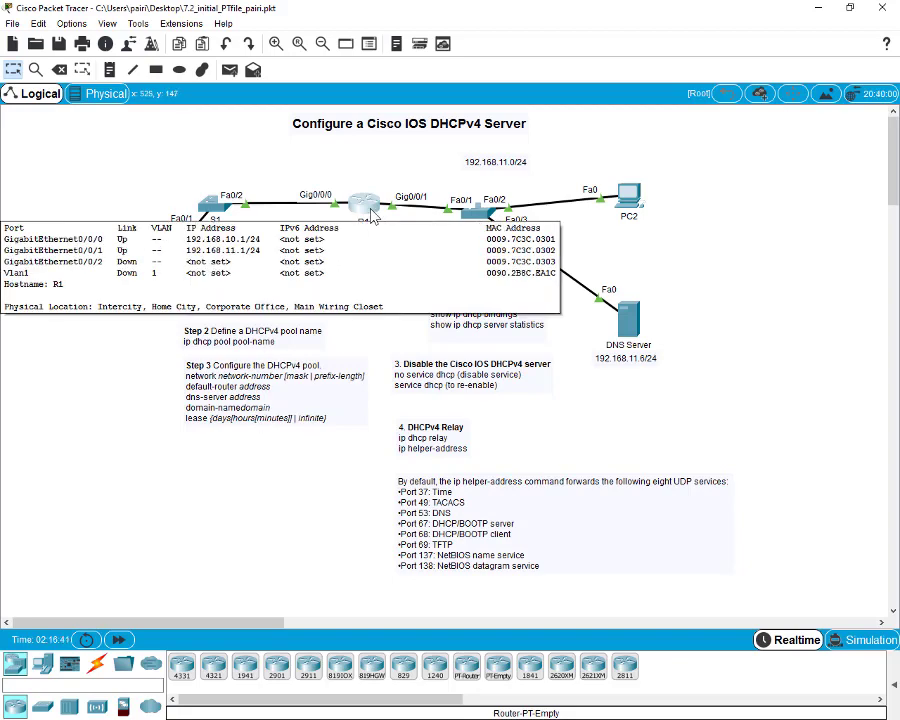
click(370, 213)
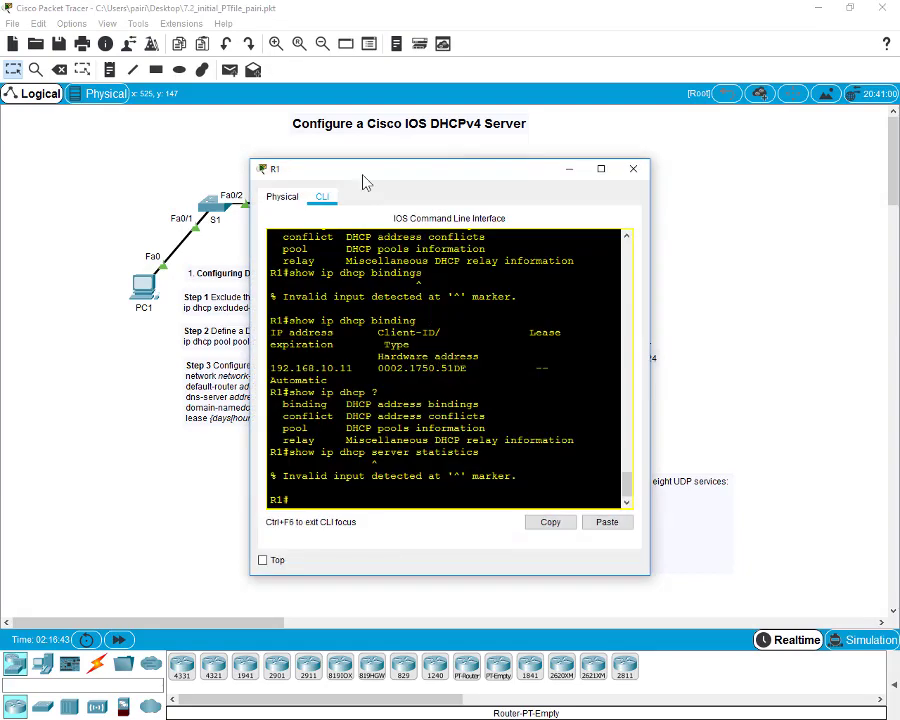
drag(362, 175, 555, 143)
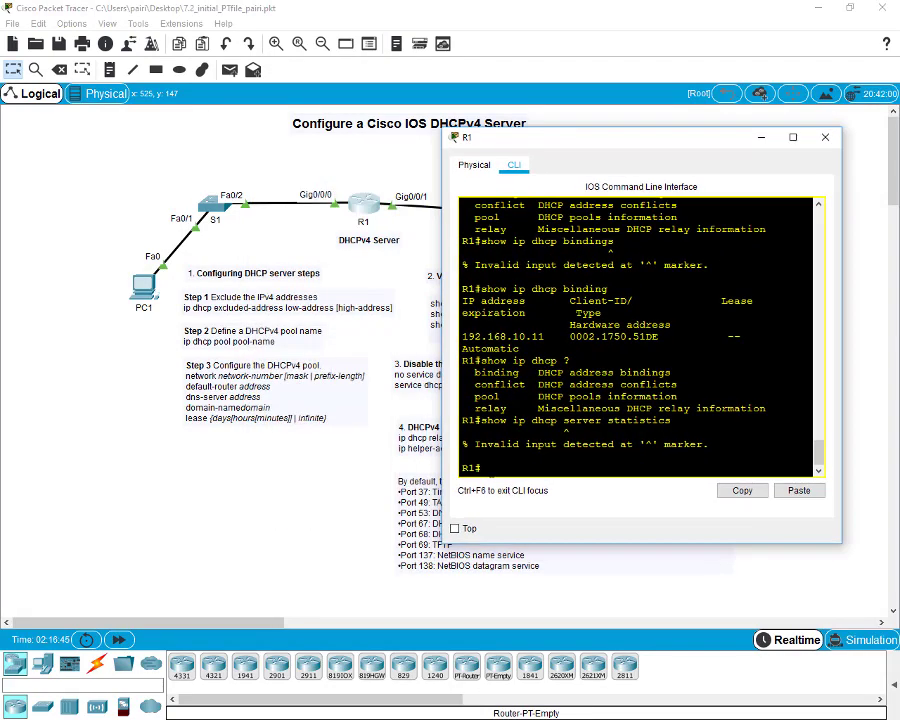
text(conf t)
key(Return)
text(ip)
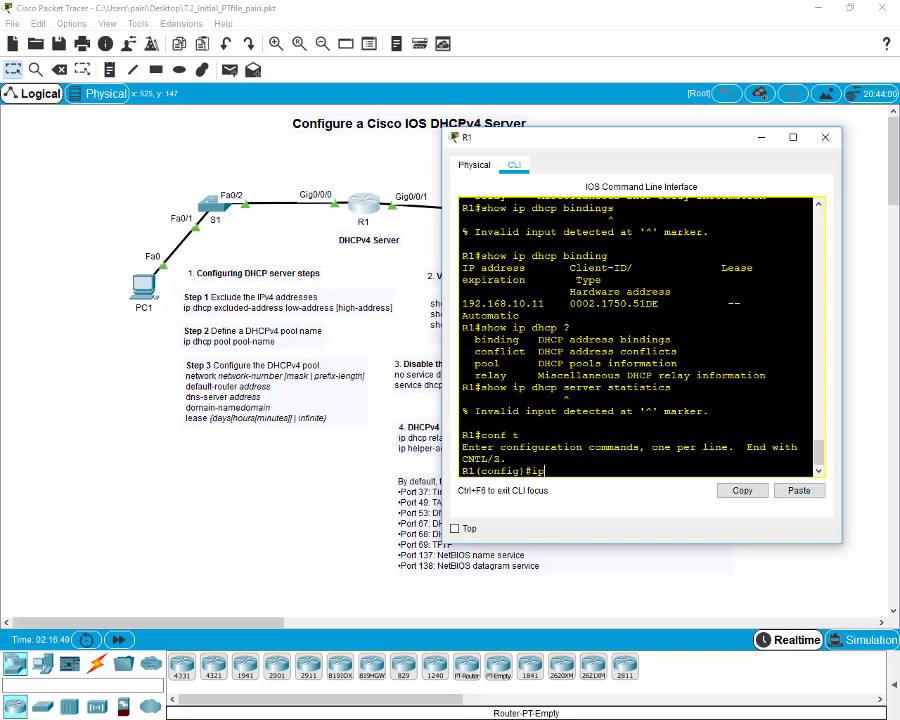
text( dhcp pool LAN-POOL-1)
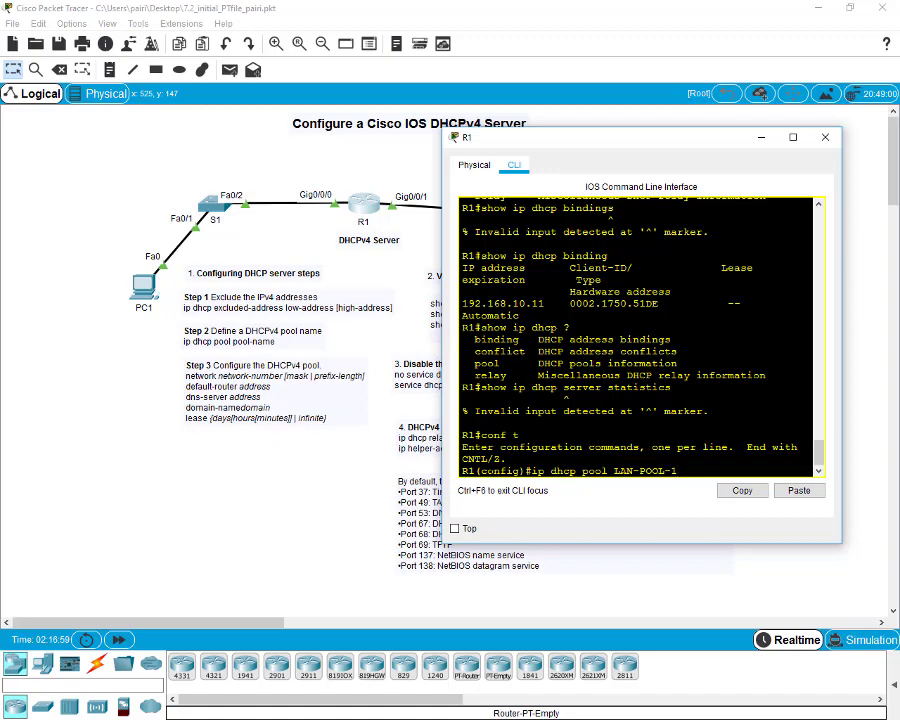
key(Return)
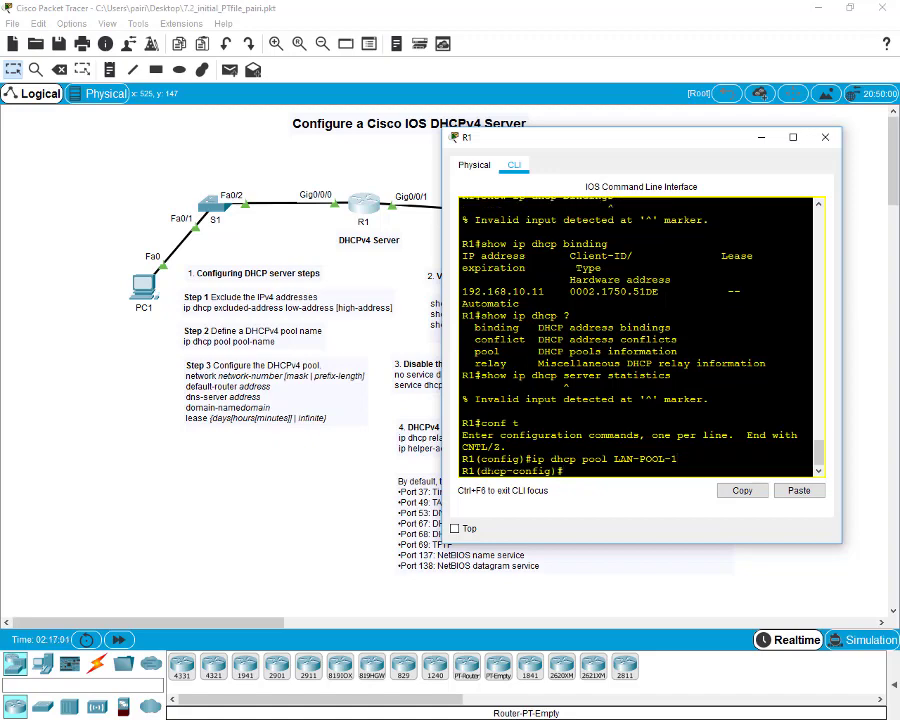
text(?)
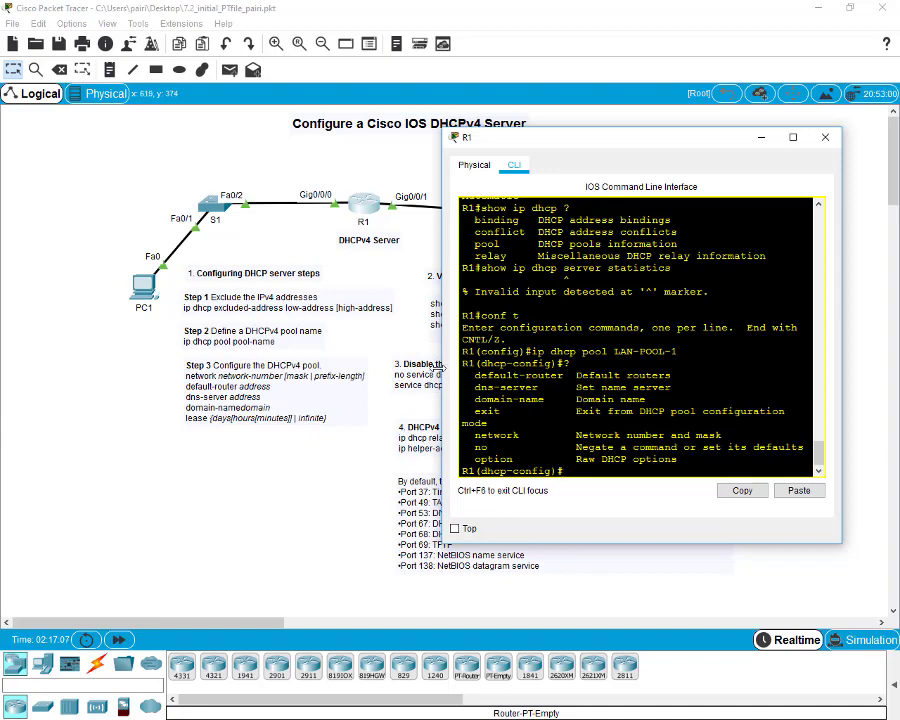
drag(443, 369, 326, 370)
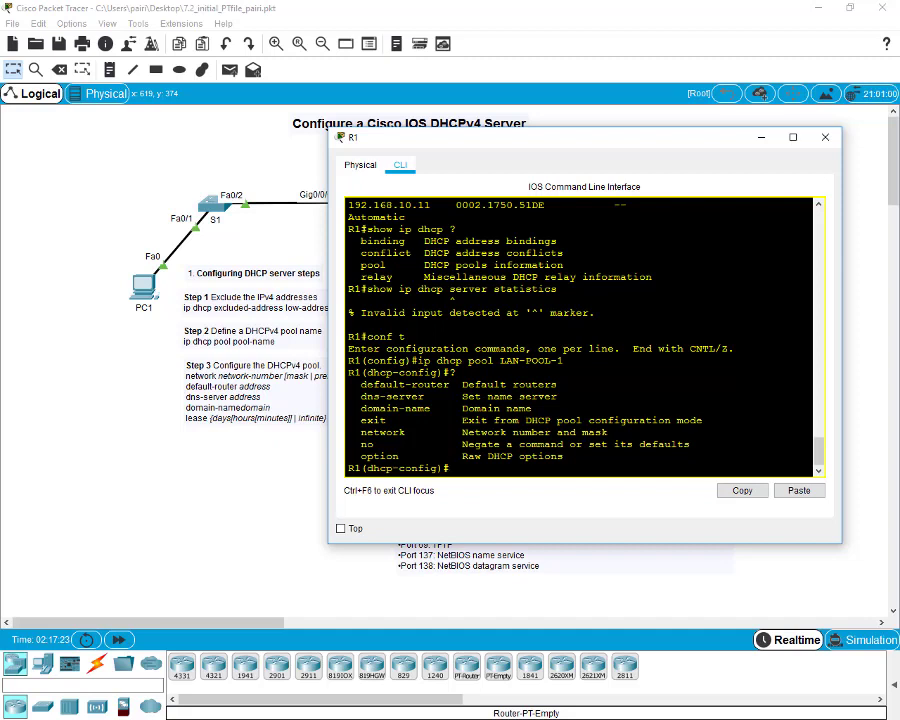
- Try the ip dhcp option command in pool configuration mode and query the arguments of the option command
text(ip dhcp option ?)
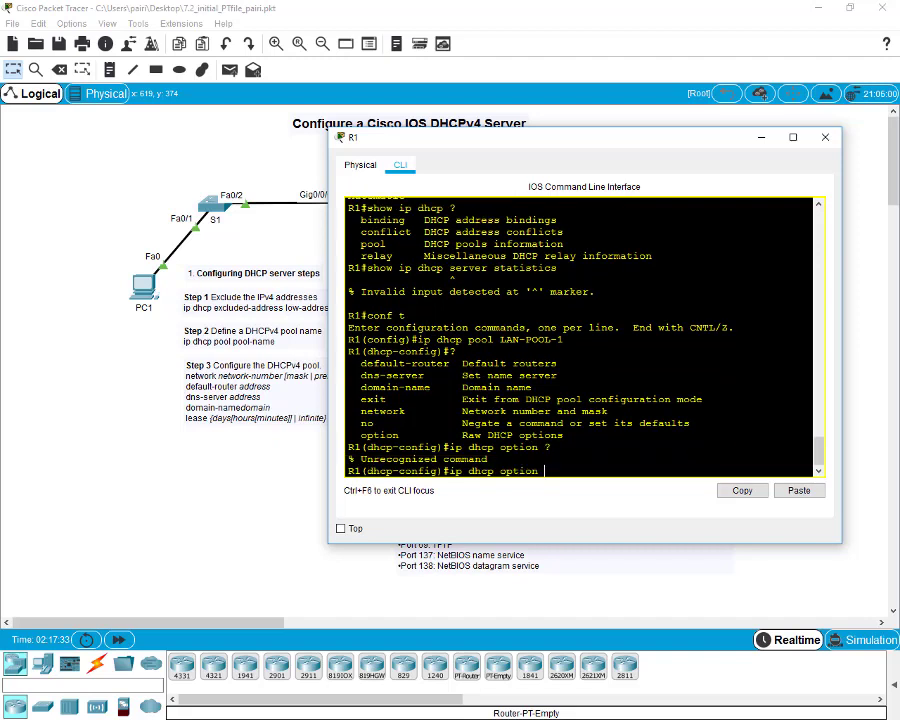
key(BackSpace)
text(n)
key(Return)
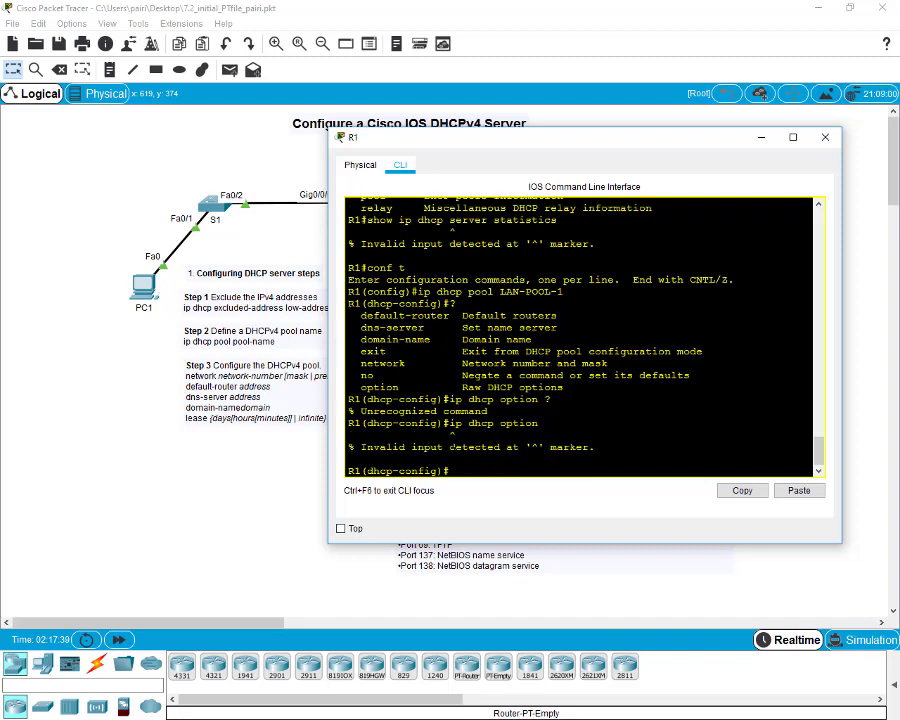
text(option ?)
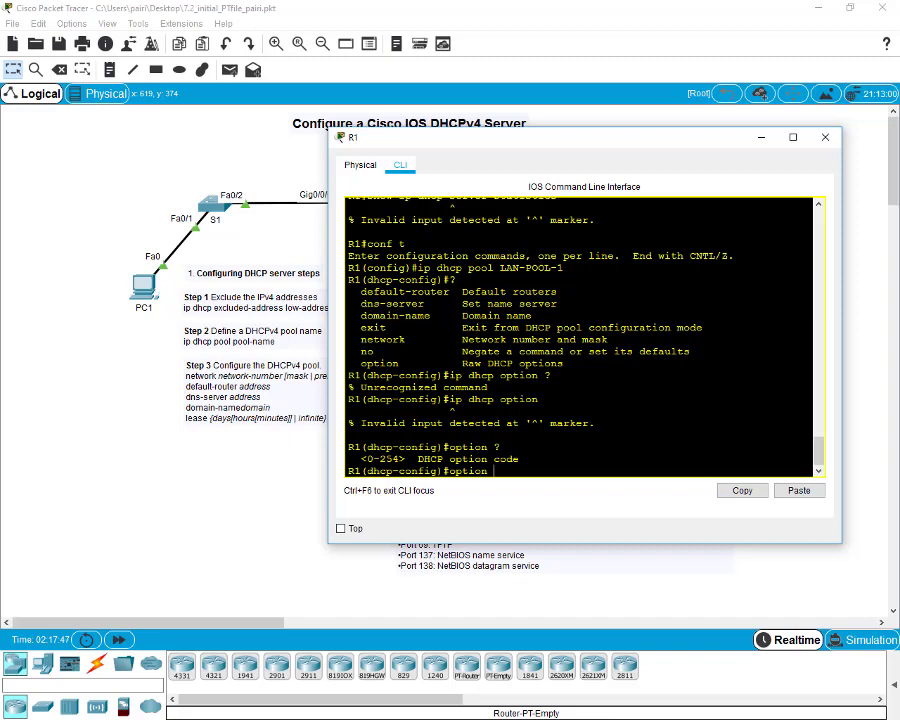
- Clear the unfinished option command and exit DHCP pool configuration mode to global configuration mode
key(BackSpace)
key(BackSpace)
key(BackSpace)
key(BackSpace)
key(BackSpace)
key(BackSpace)
key(BackSpace)
text(exit)
key(Return)
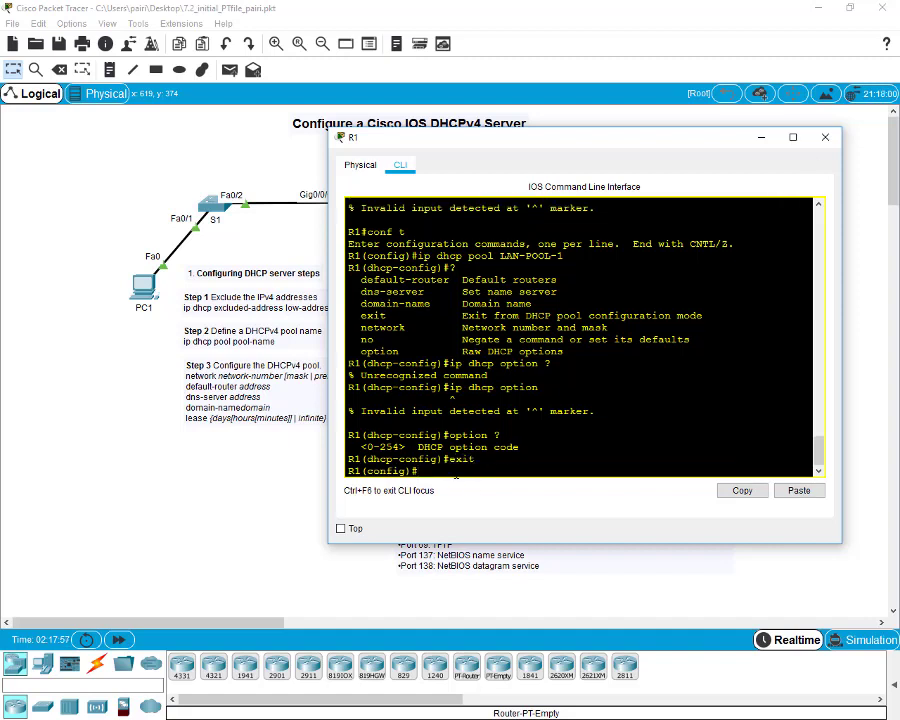
- List R1's global configuration commands, page through the help output and close R1's window
text(?)
key(Return)
key(Return)
key(Return)
key(Return)
key(Return)
key(Return)
key(Return)
key(Return)
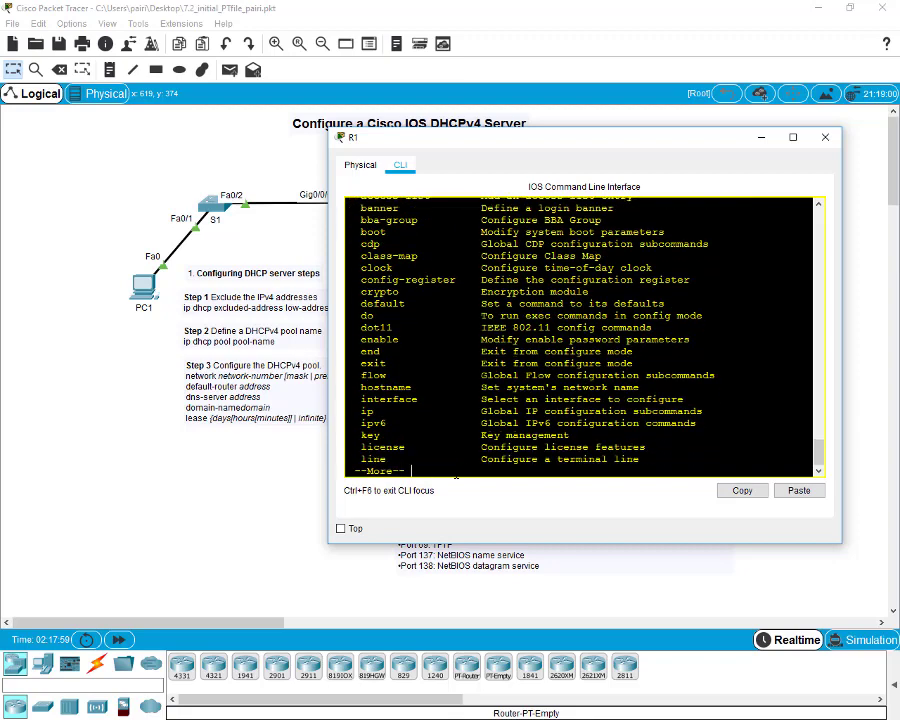
key(Return)
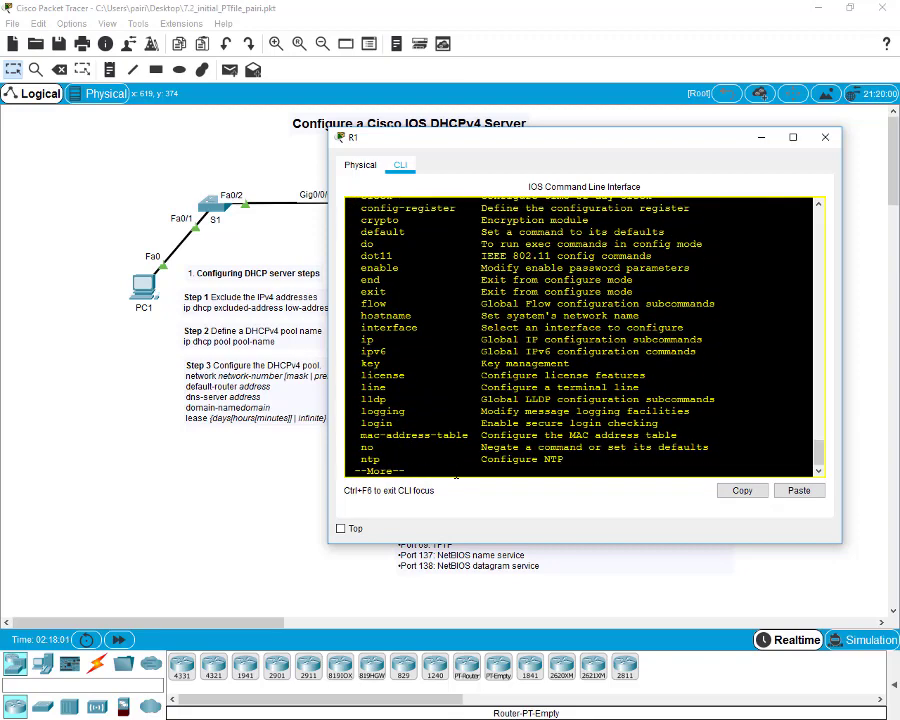
click(825, 137)
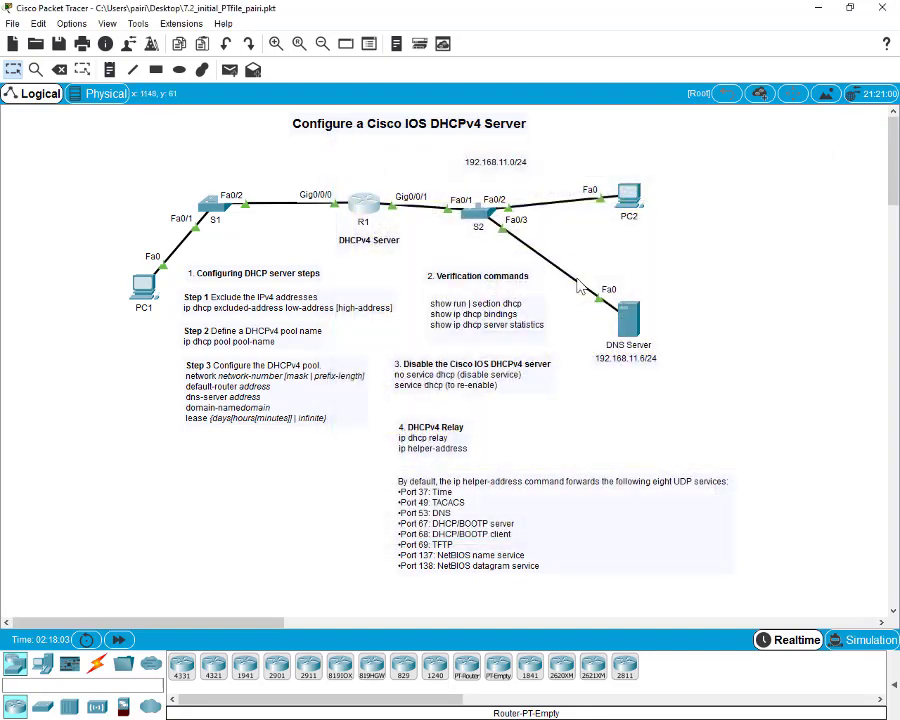
double_click(215, 428)
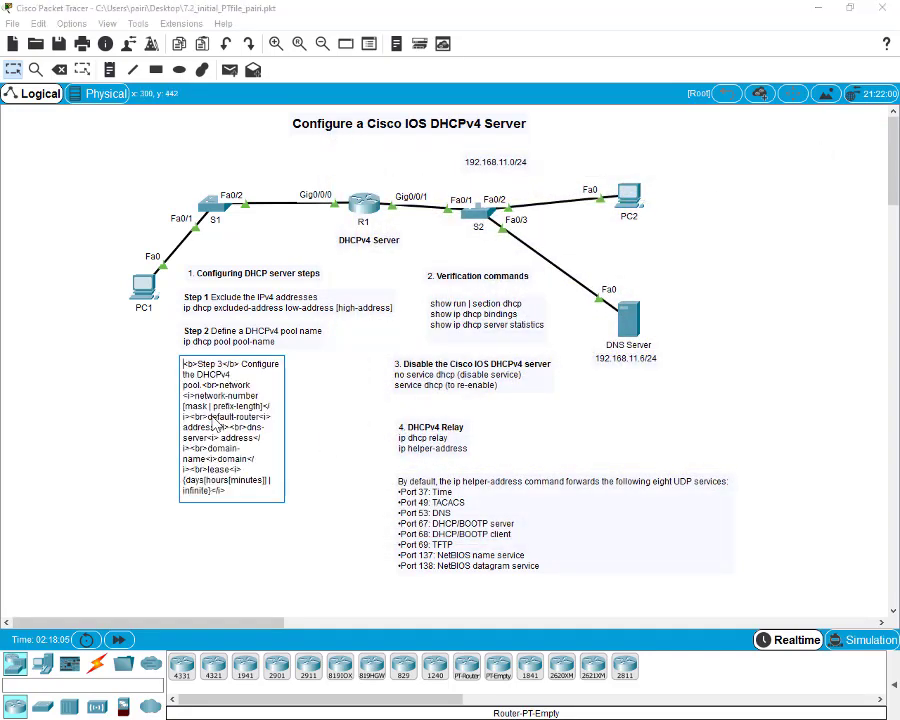
click(133, 456)
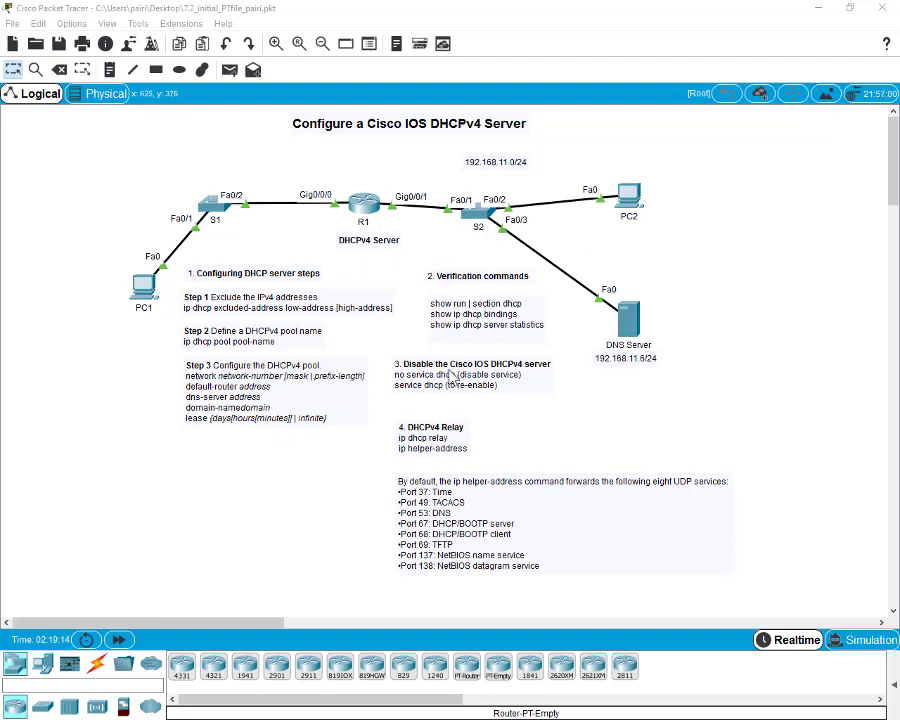
- Open R1's CLI and move it aside to review the DHCPv4 server disabling notes, closing it when done
click(369, 214)
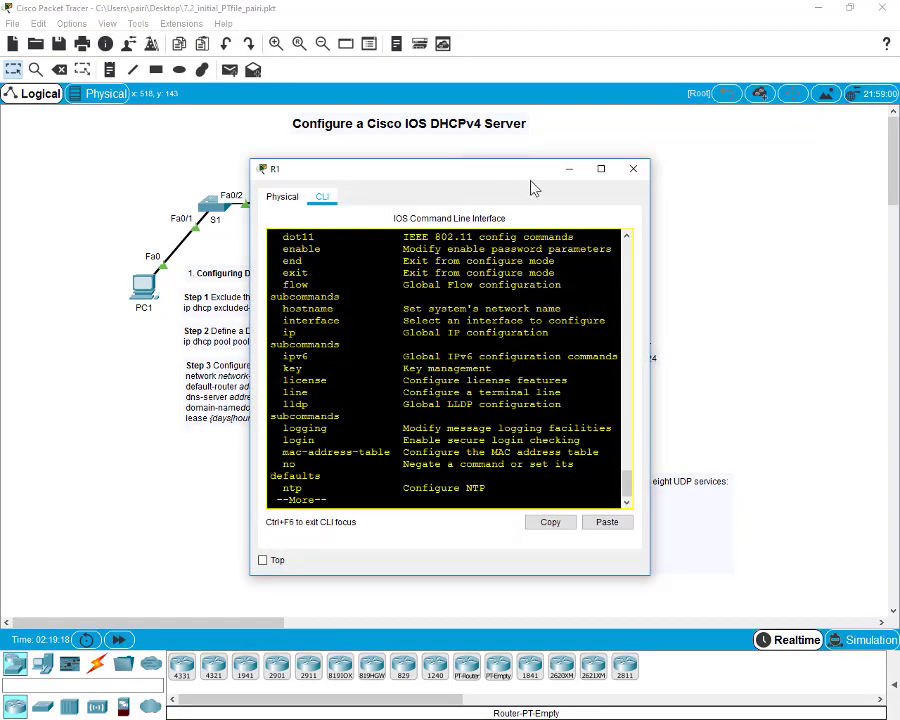
drag(531, 182, 250, 176)
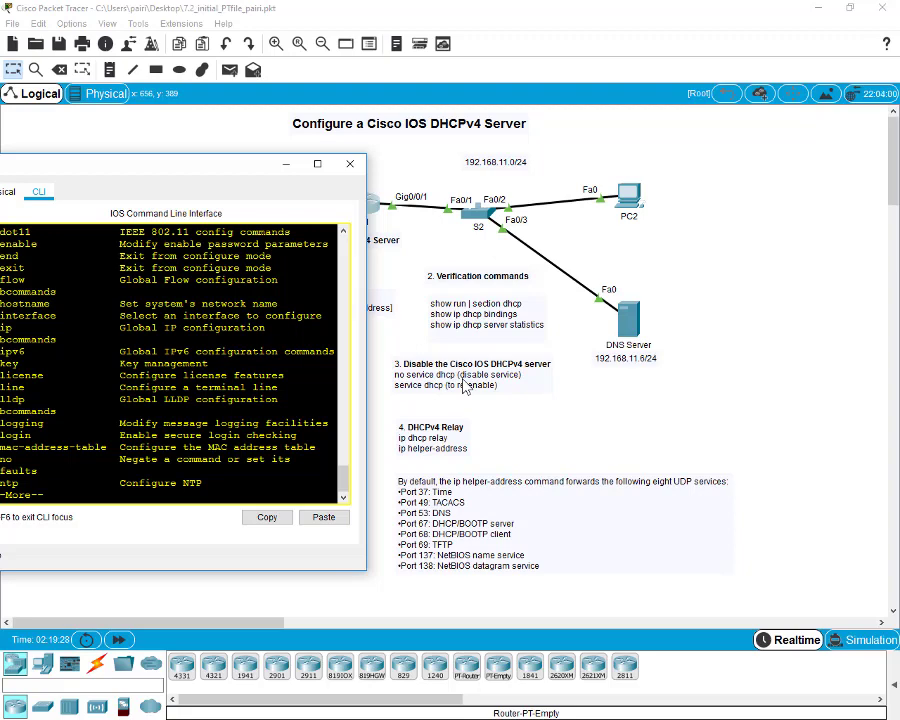
click(351, 165)
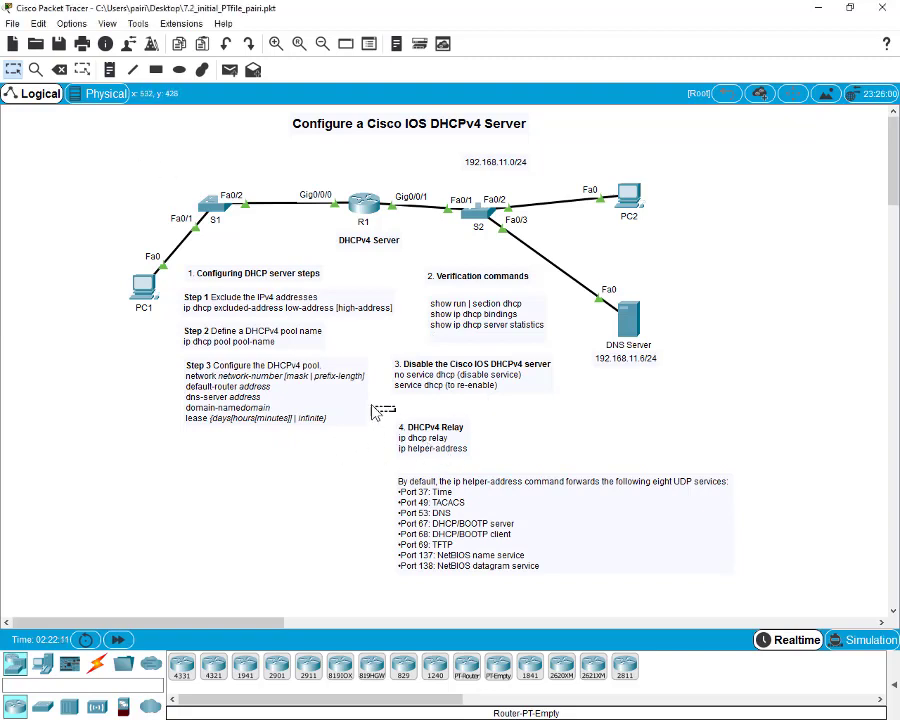
- Leave the paged help output on R1, disable its DHCP service with no service dhcp, and close the router's window
drag(394, 414, 484, 458)
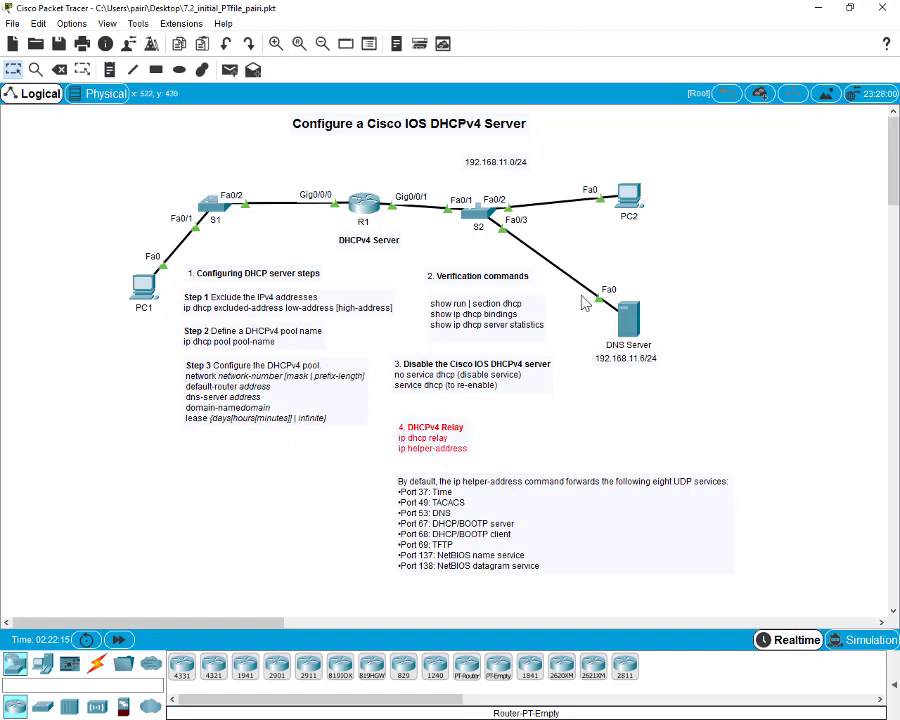
click(396, 417)
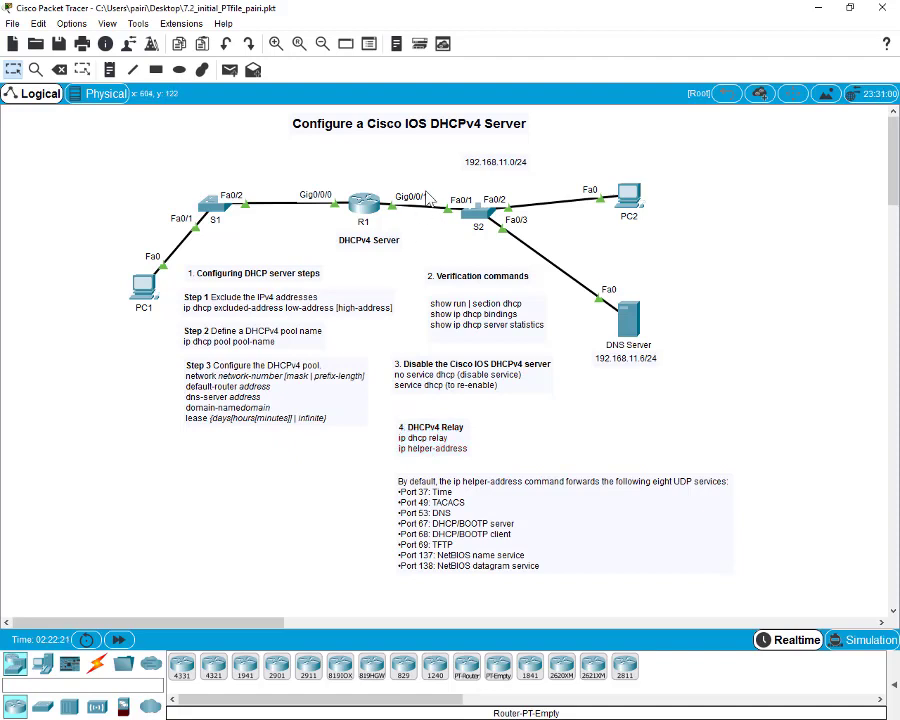
click(366, 212)
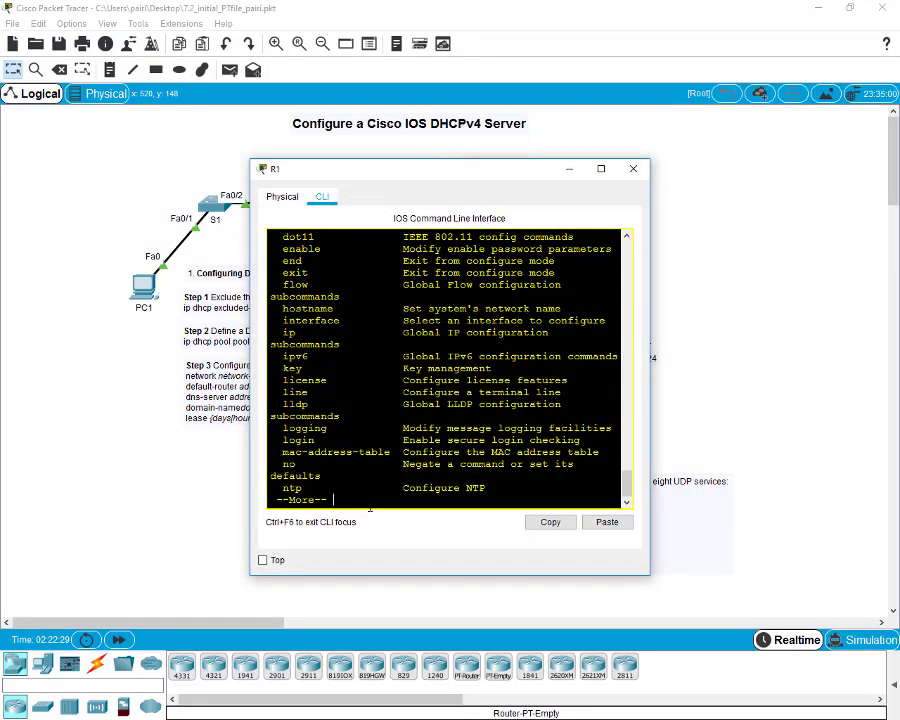
key(Return)
key(q)
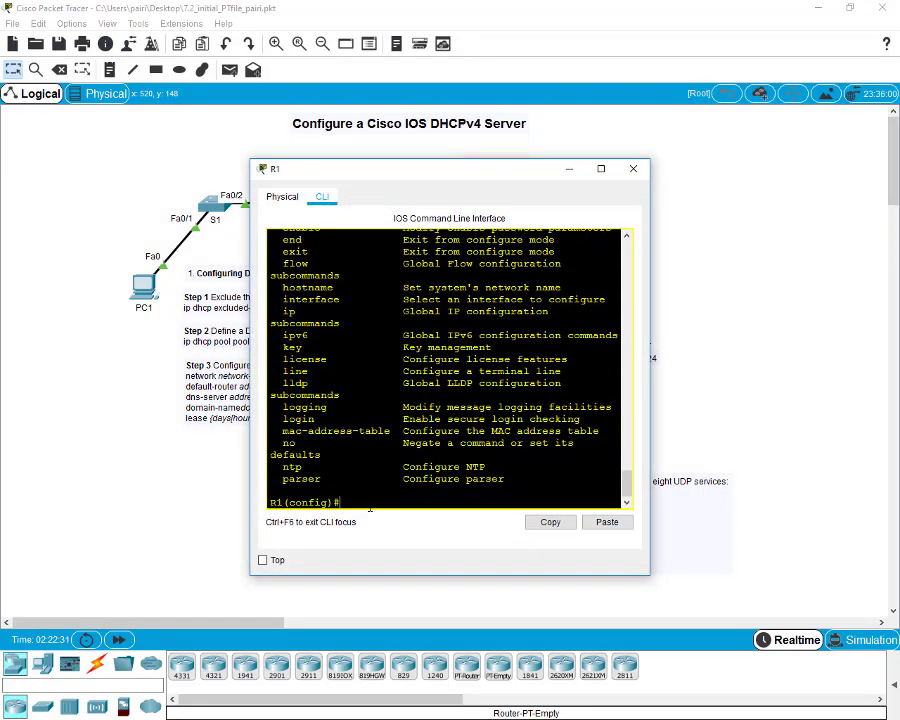
text(no service dhcp)
key(Return)
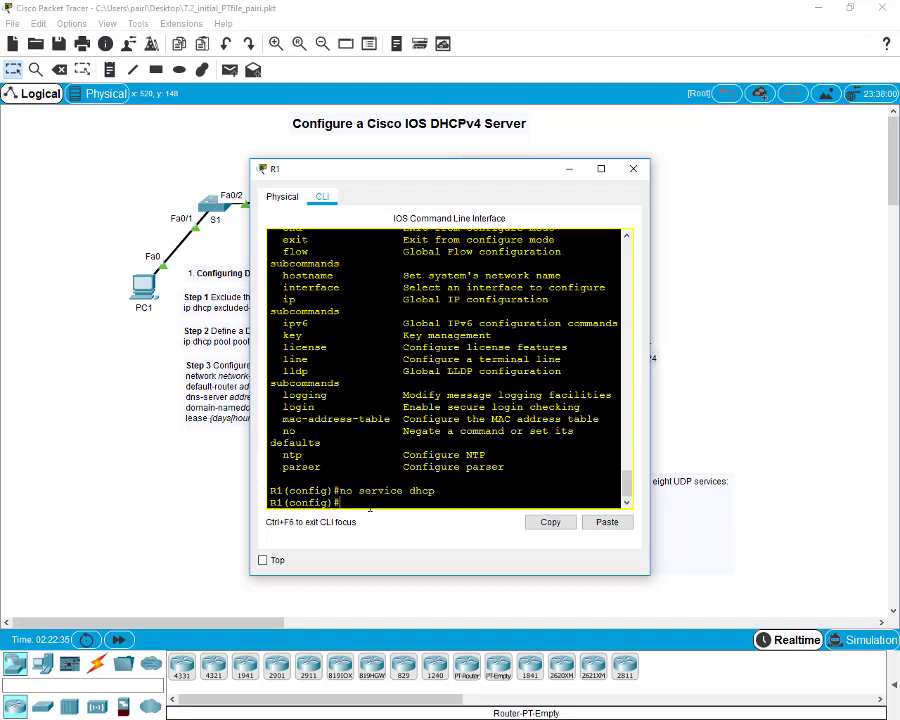
click(633, 170)
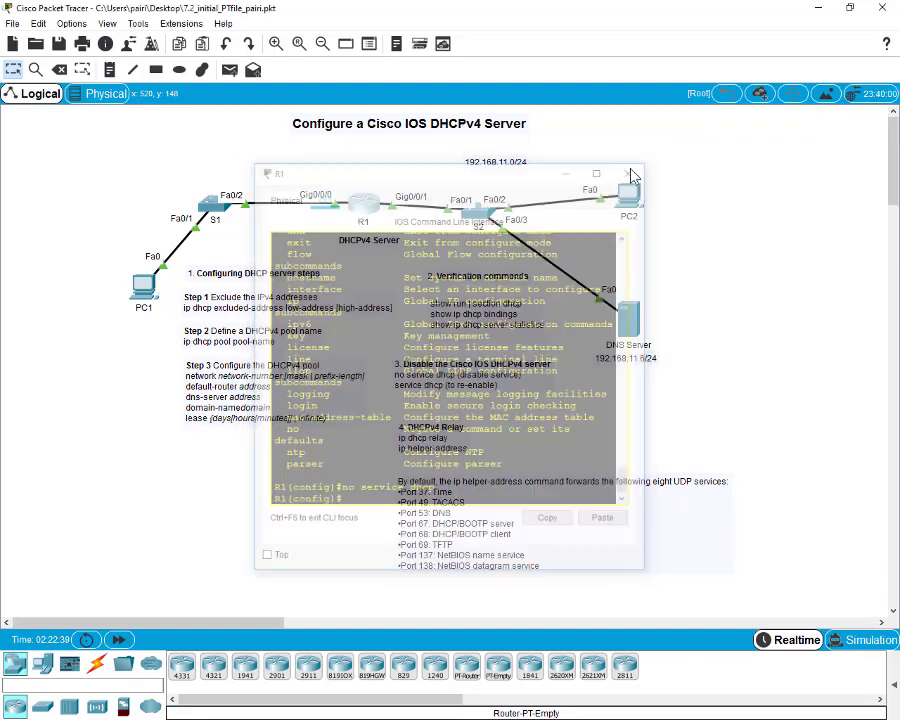
- Switch PC1's IP configuration to Static and back to DHCP to request a new address, closing its window when done
click(147, 305)
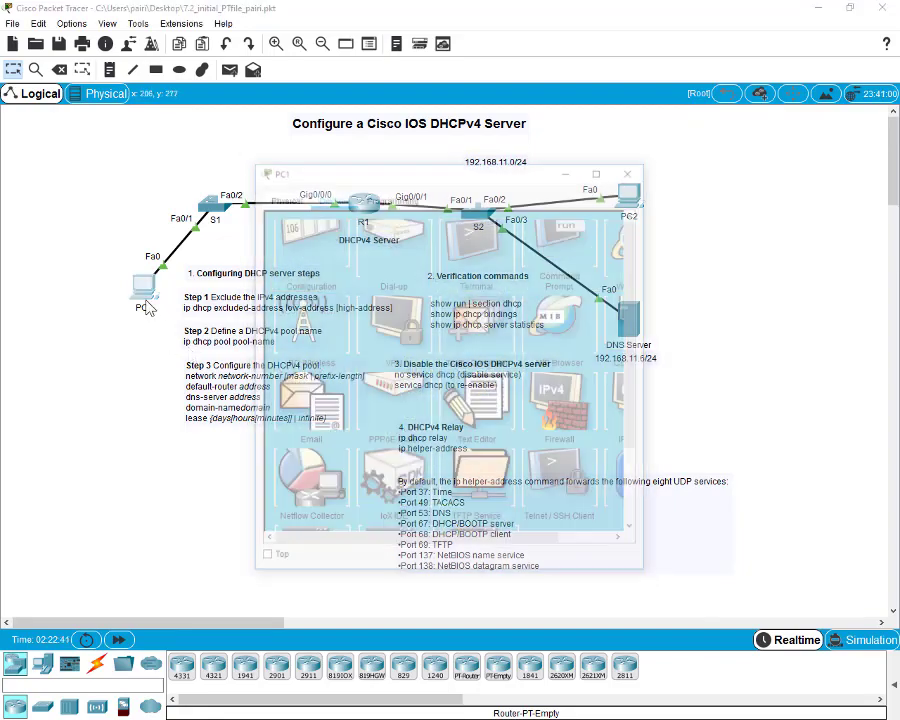
click(312, 248)
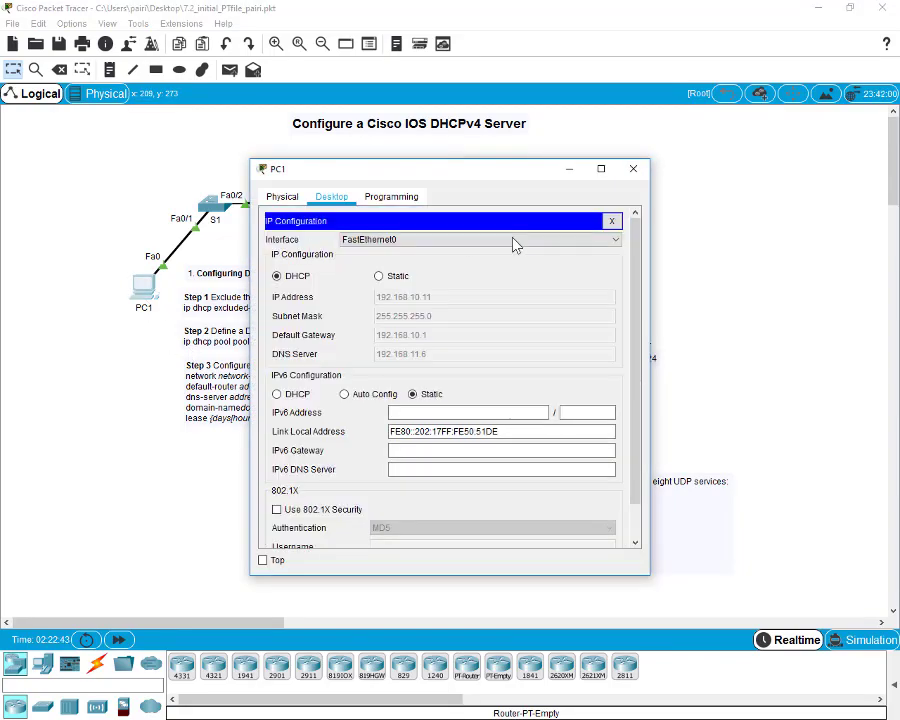
click(379, 277)
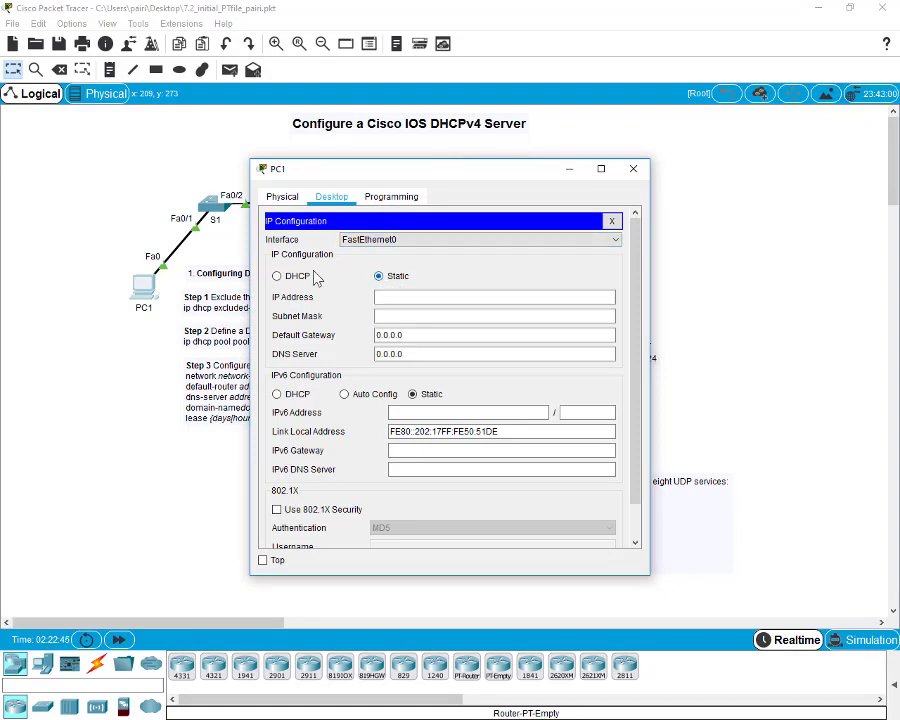
click(277, 277)
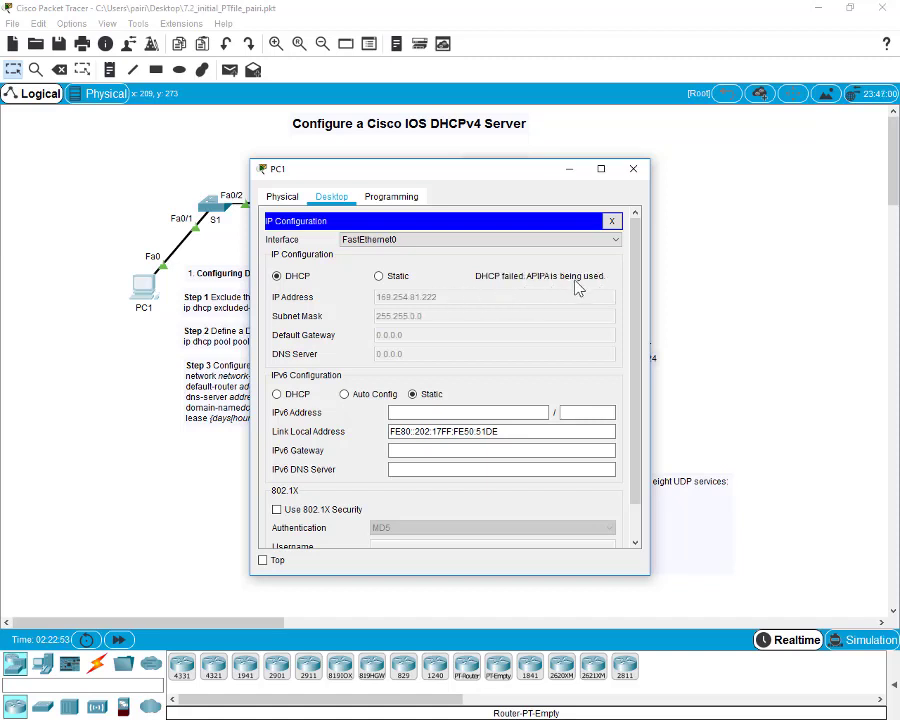
click(633, 170)
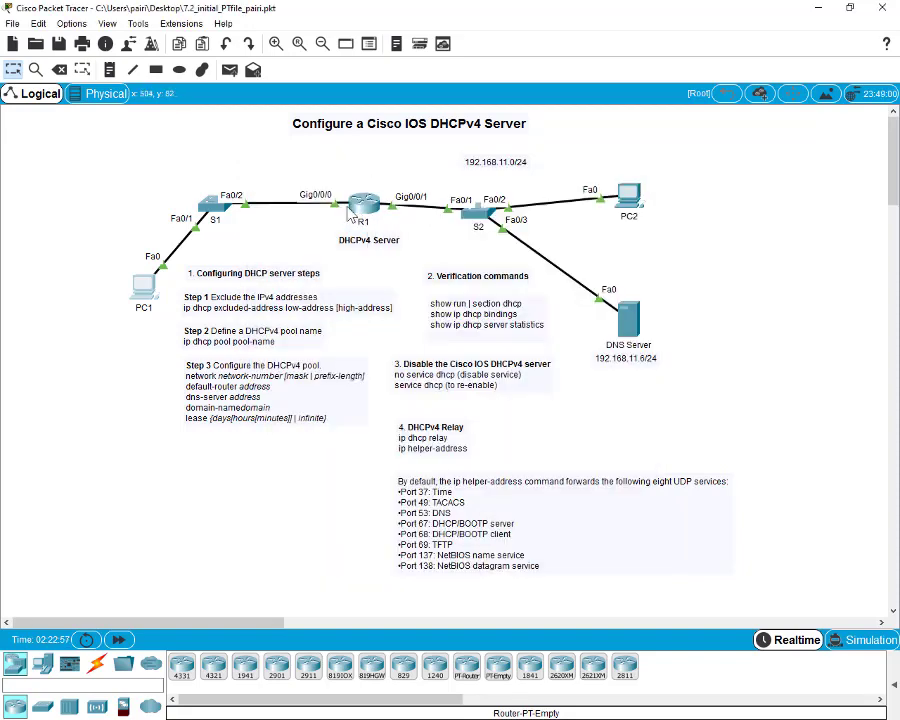
- Turn on the DHCP service on the DNS Server, review the serverPool settings and close the server's window
click(631, 320)
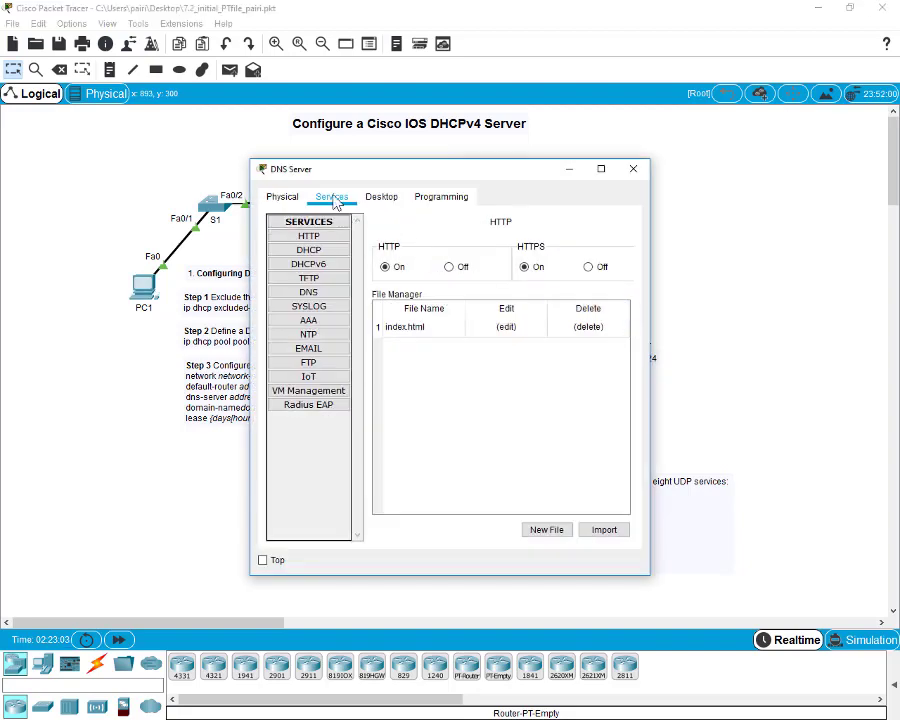
click(310, 251)
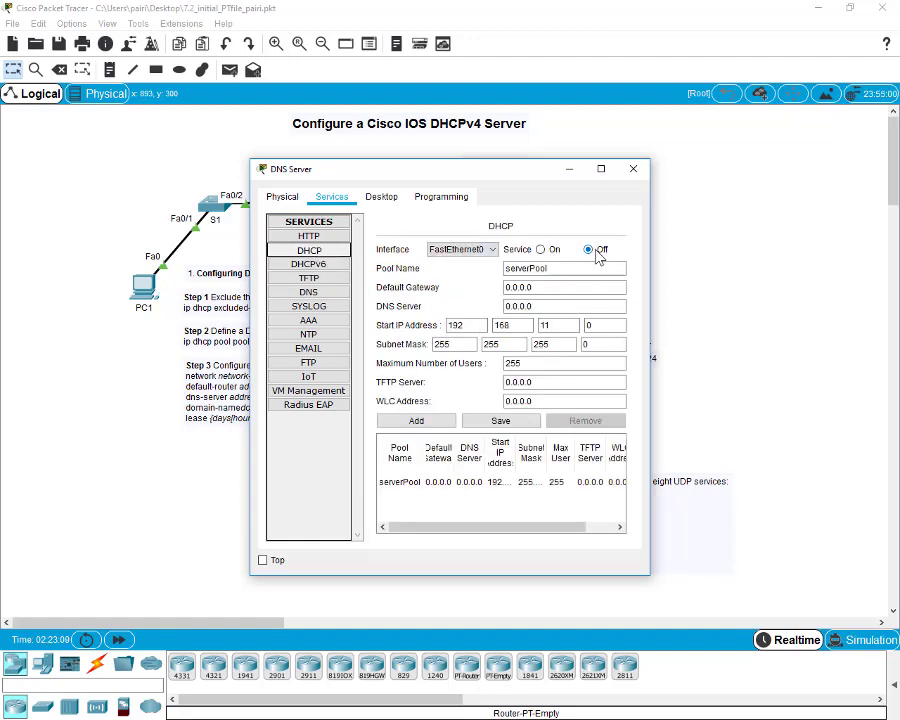
drag(462, 178, 529, 242)
click(608, 313)
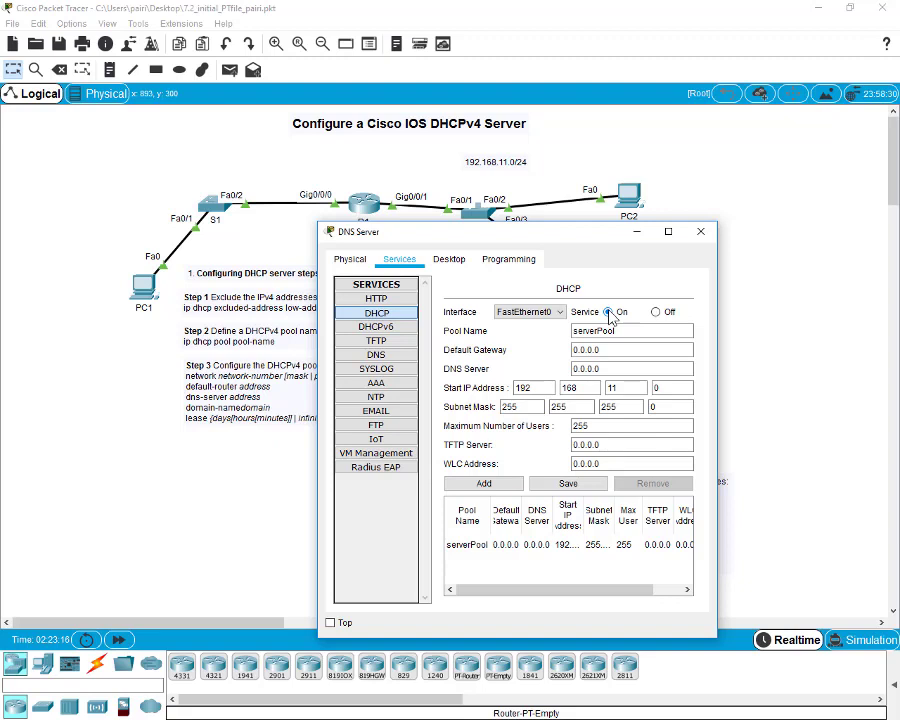
click(512, 548)
click(610, 351)
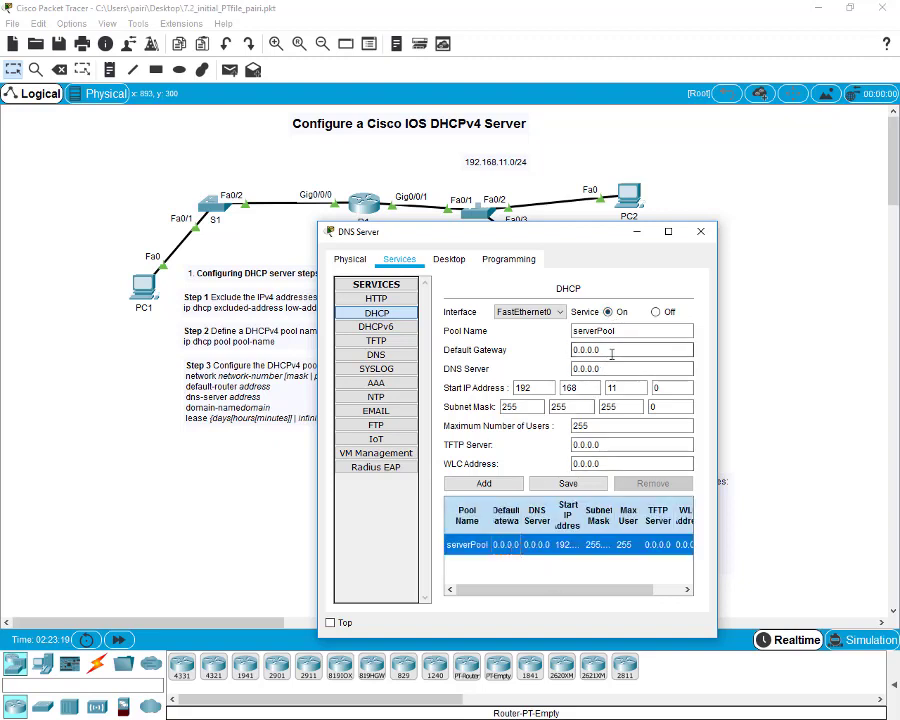
click(578, 369)
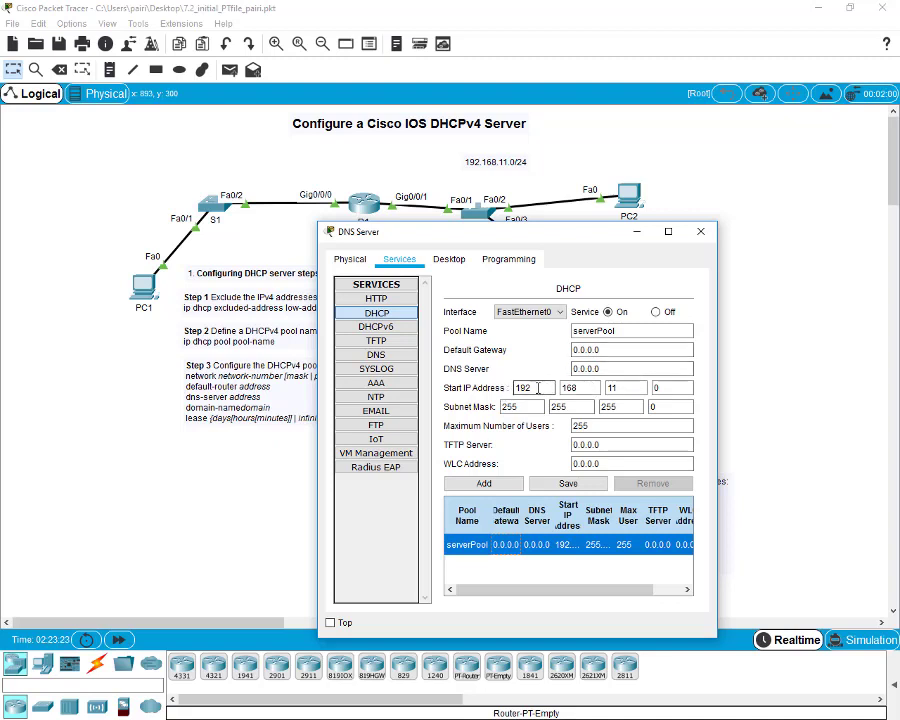
click(629, 388)
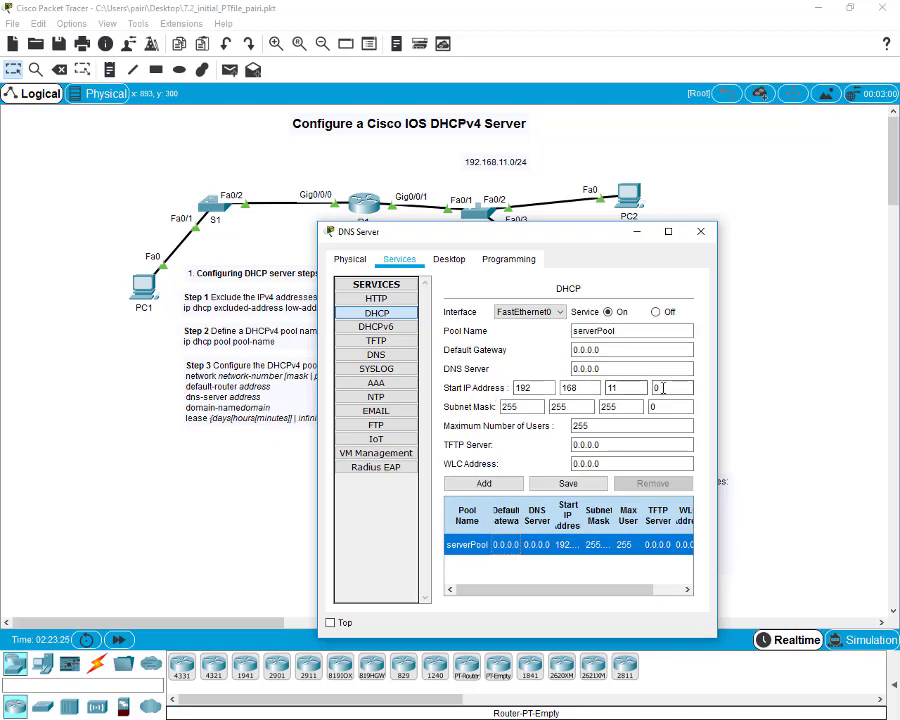
click(663, 388)
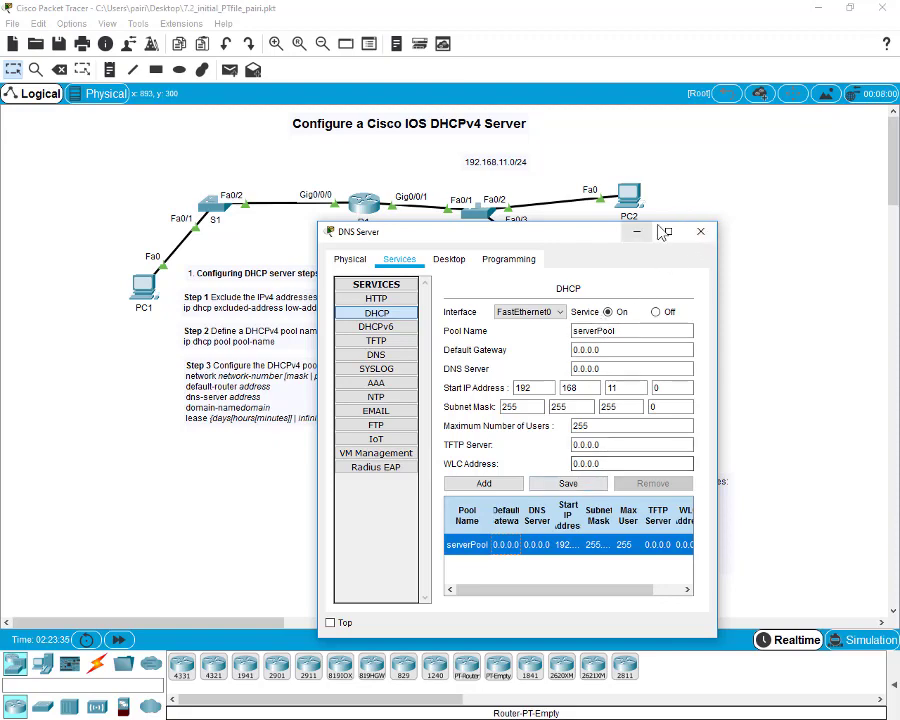
click(699, 233)
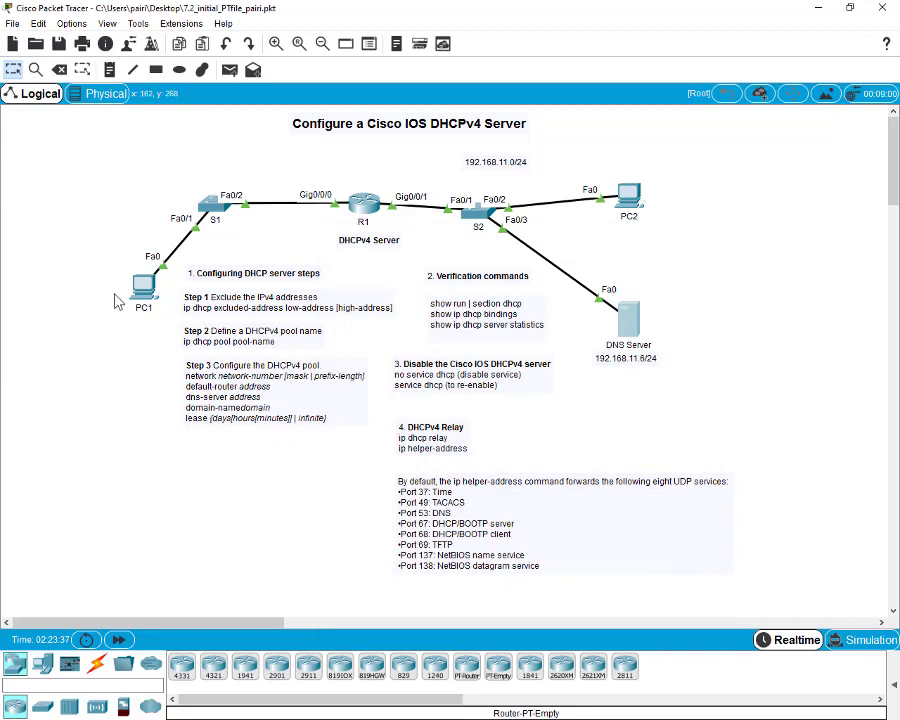
- Check the DHCP addressing in PC1's IP configuration and close the window
click(145, 288)
click(309, 245)
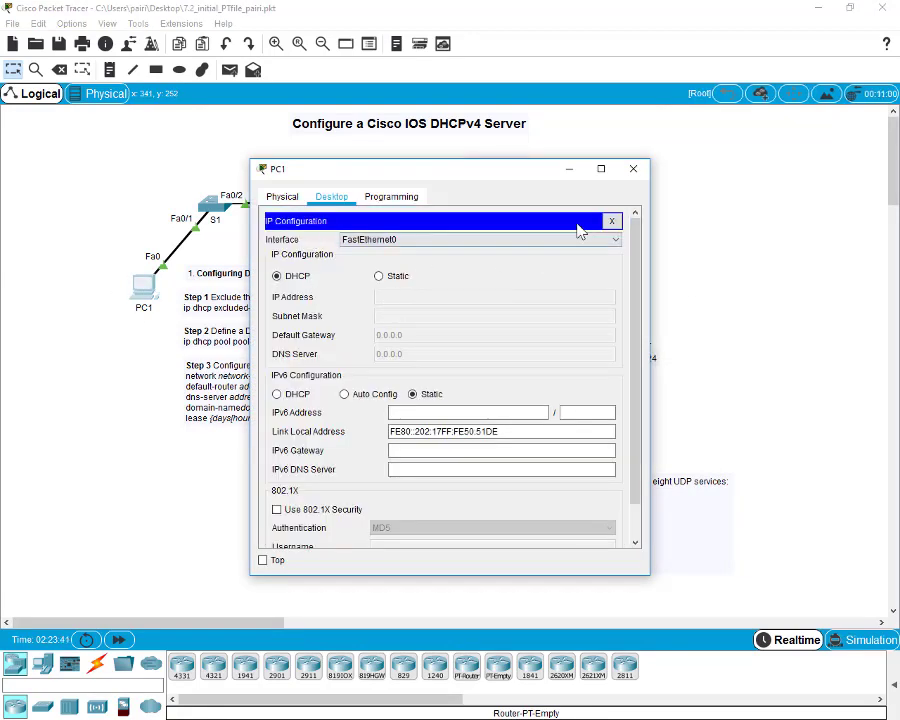
click(612, 221)
click(633, 169)
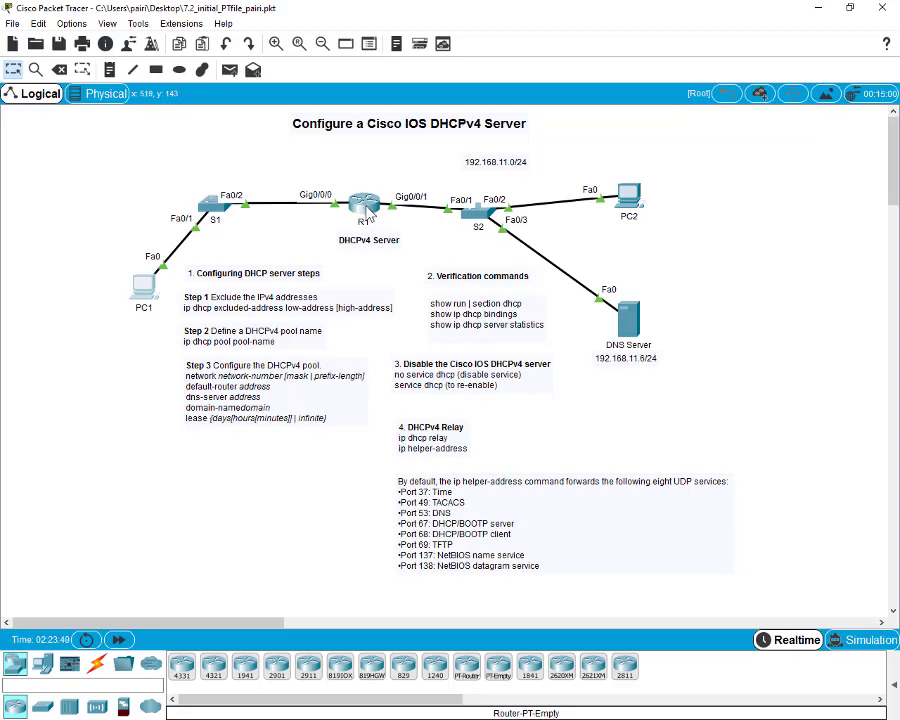
- Set PC2's IP configuration to DHCP to request an address, and close its window
click(628, 195)
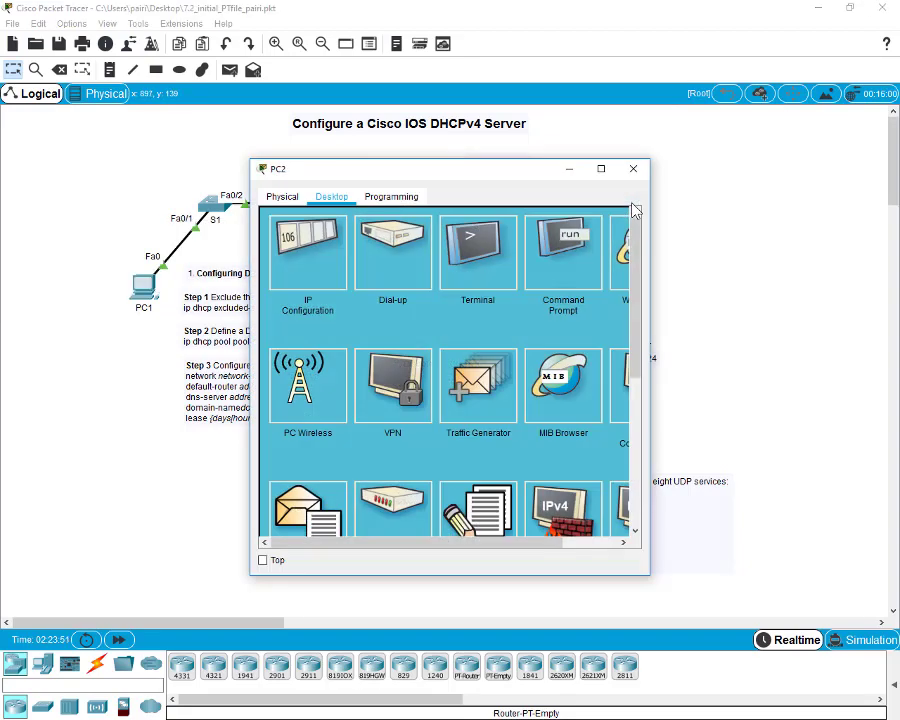
click(307, 248)
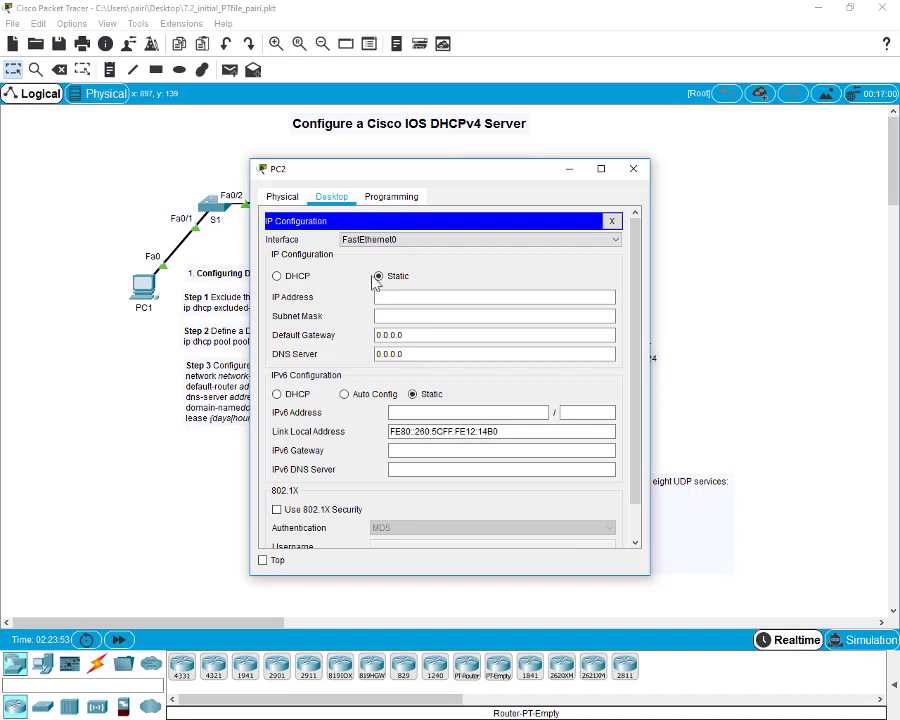
click(277, 277)
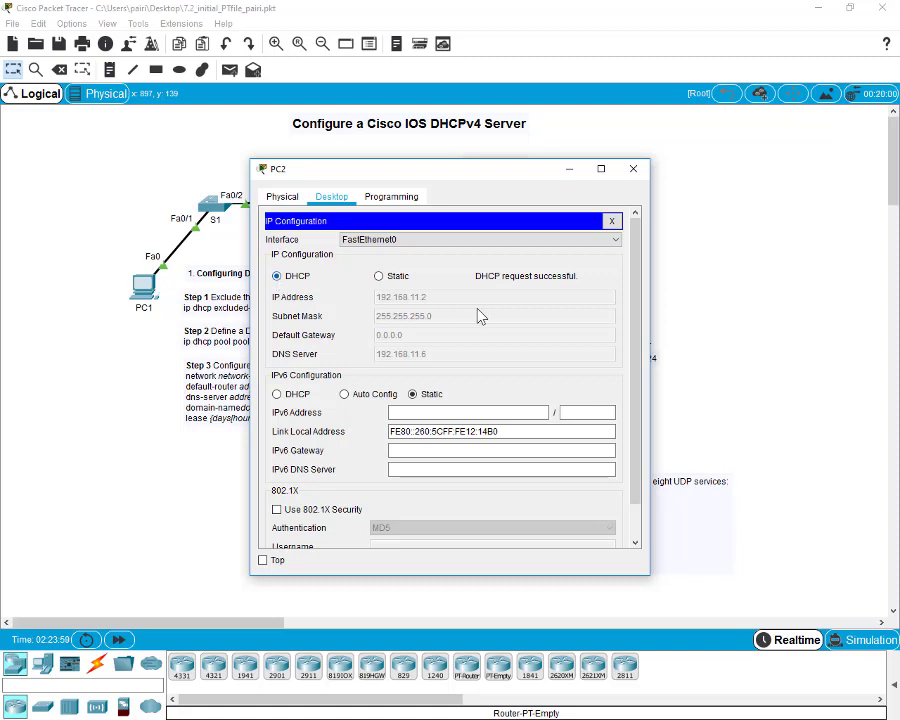
click(634, 170)
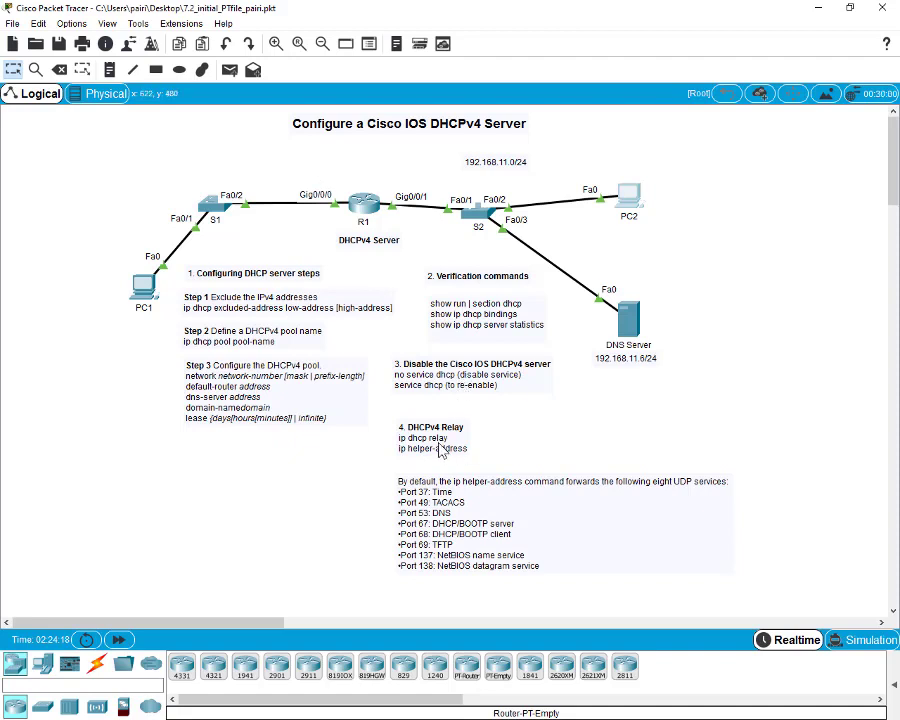
- Query the ip dhcp and relay options on R1, trying the ip dhcp relay and ip dhcp relay information commands
click(365, 207)
drag(398, 176, 632, 78)
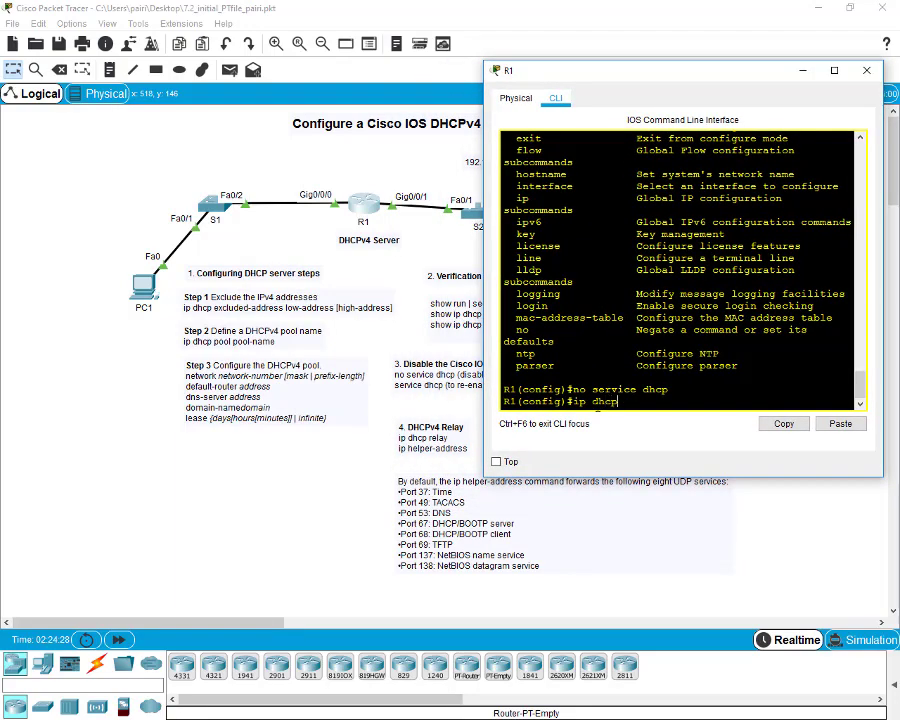
text(?)
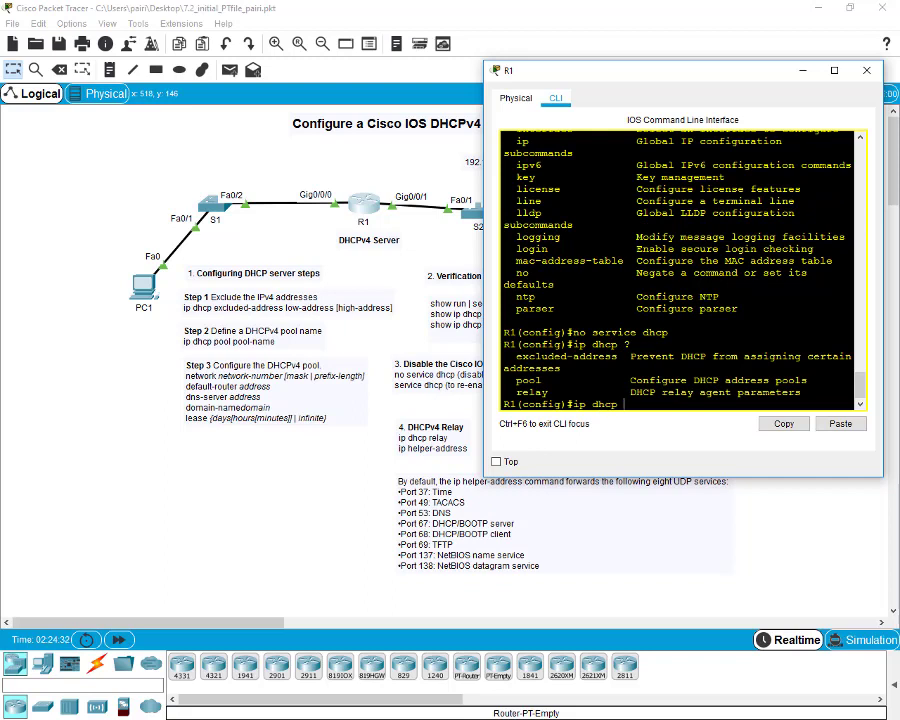
text(relay ?)
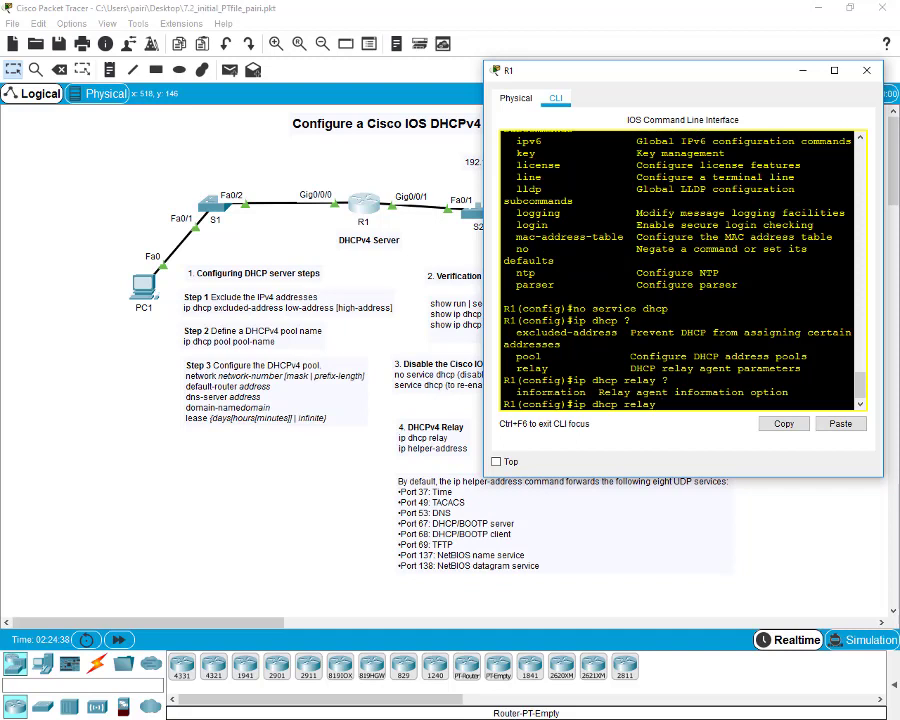
key(Return)
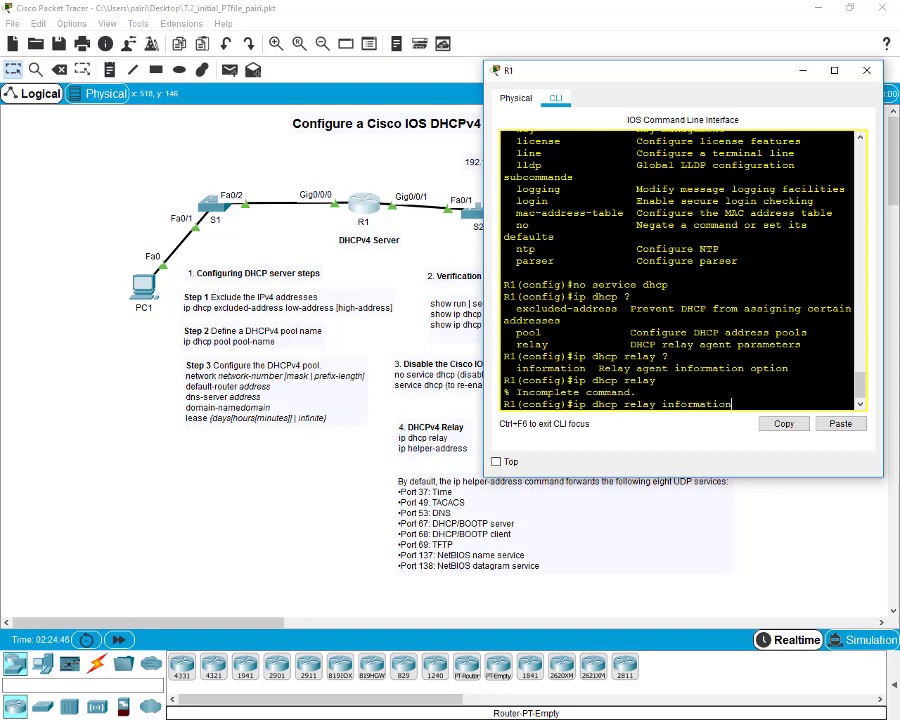
key(Return)
key(Up)
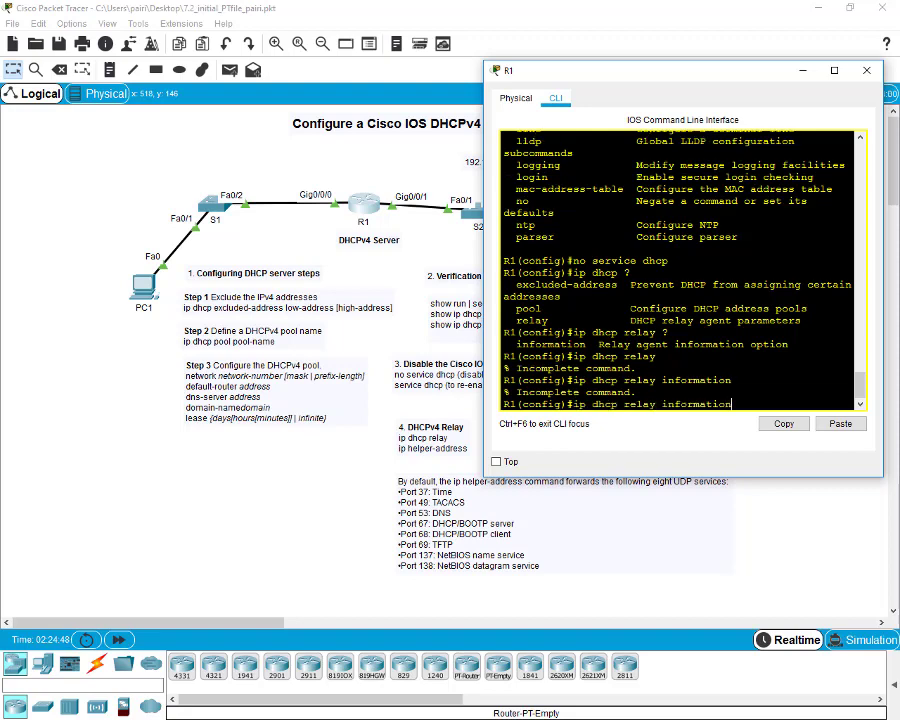
text(?)
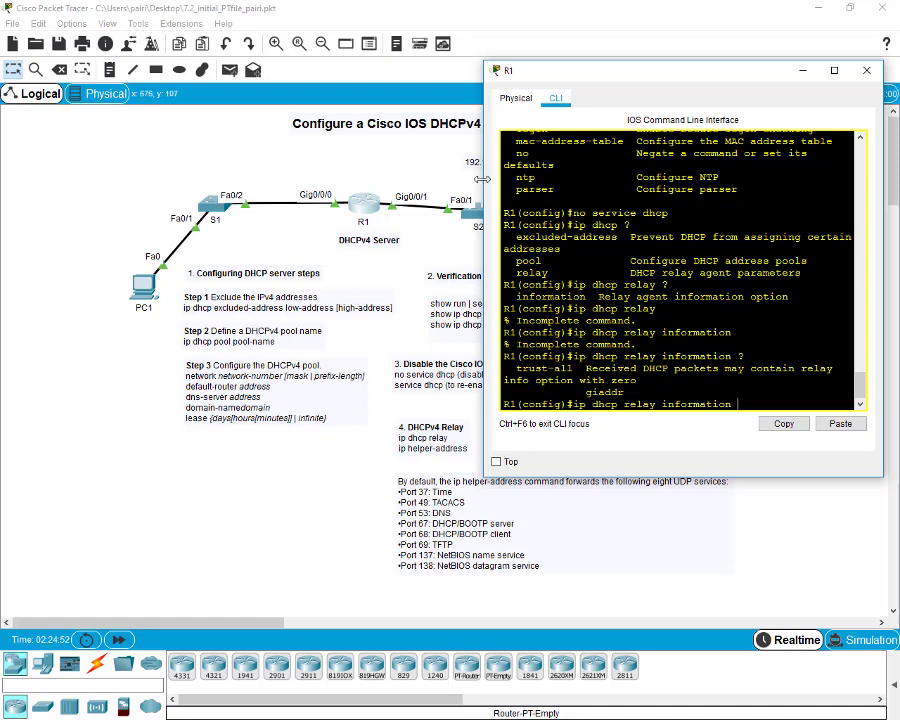
- Widen R1's window, enter ip dhcp relay information trust-all in global configuration mode, and close the window
drag(482, 179, 293, 168)
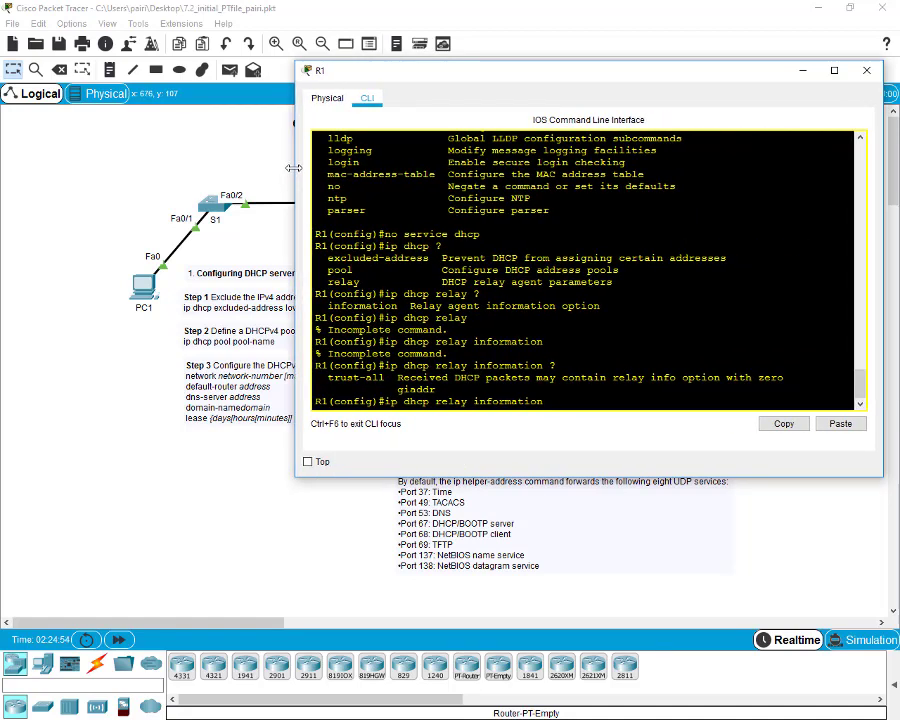
text(trust-all)
key(Return)
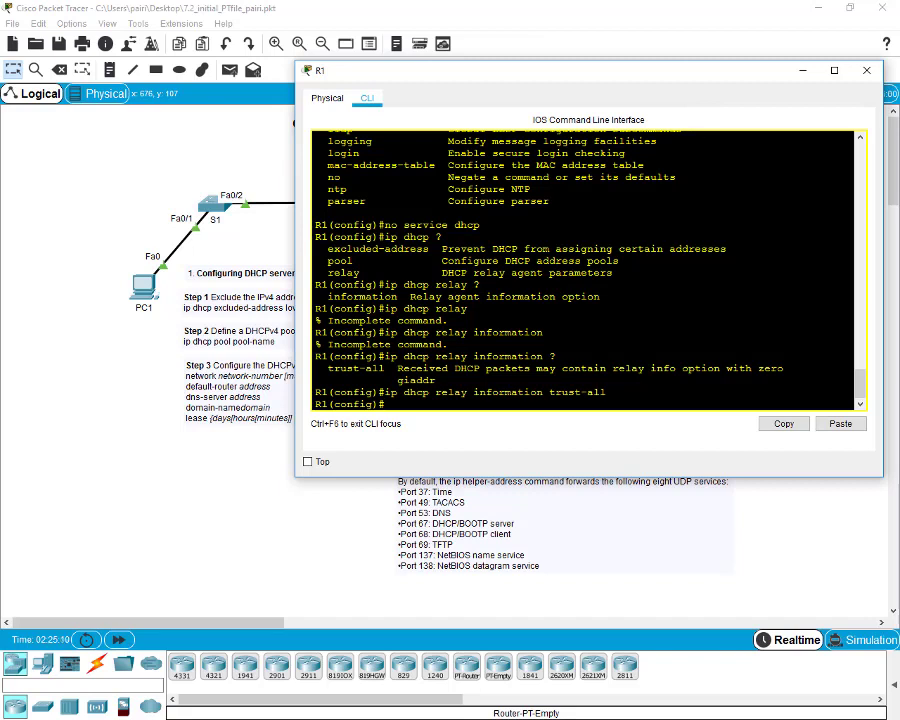
mouse_move(606, 392)
mouse_down()
mouse_move(384, 404)
mouse_move(606, 392)
mouse_up()
click(866, 72)
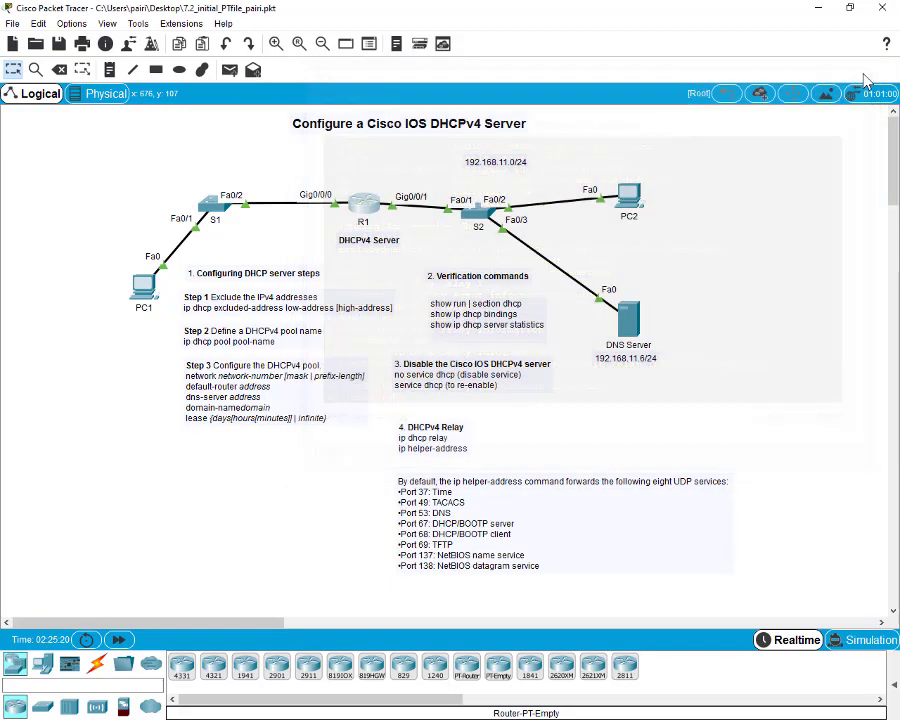
- Test the relay from PC1 by switching its IP configuration to Static and back to DHCP, and close the window
click(148, 289)
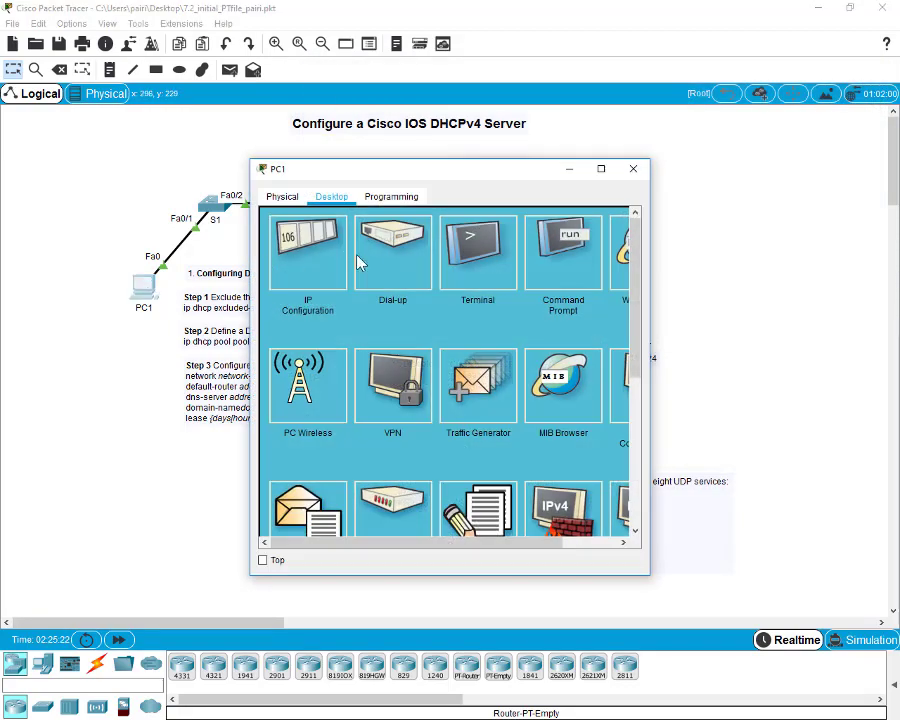
click(322, 250)
click(378, 276)
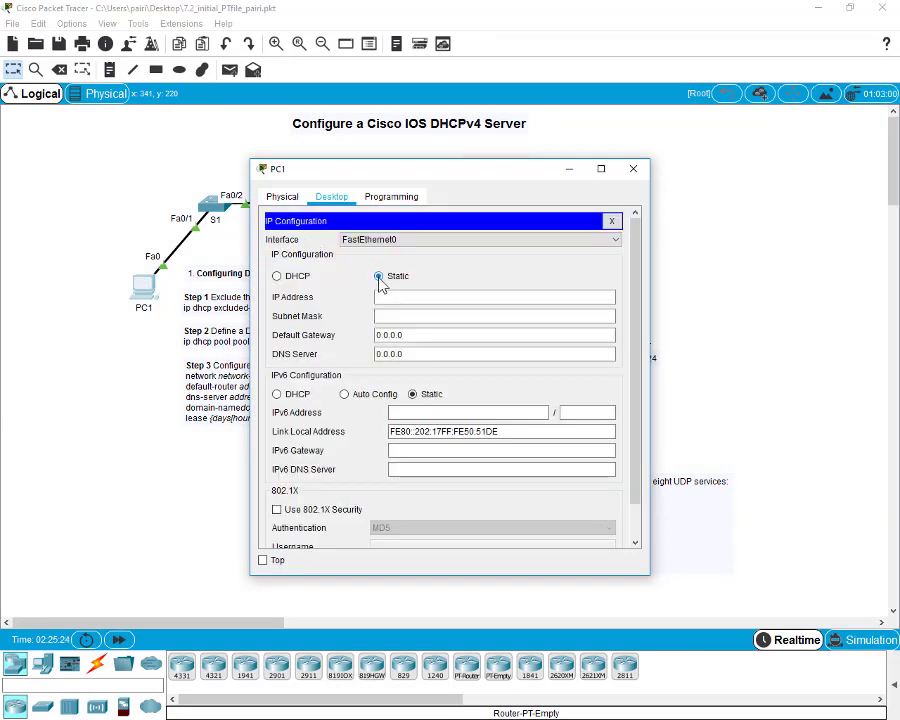
click(277, 276)
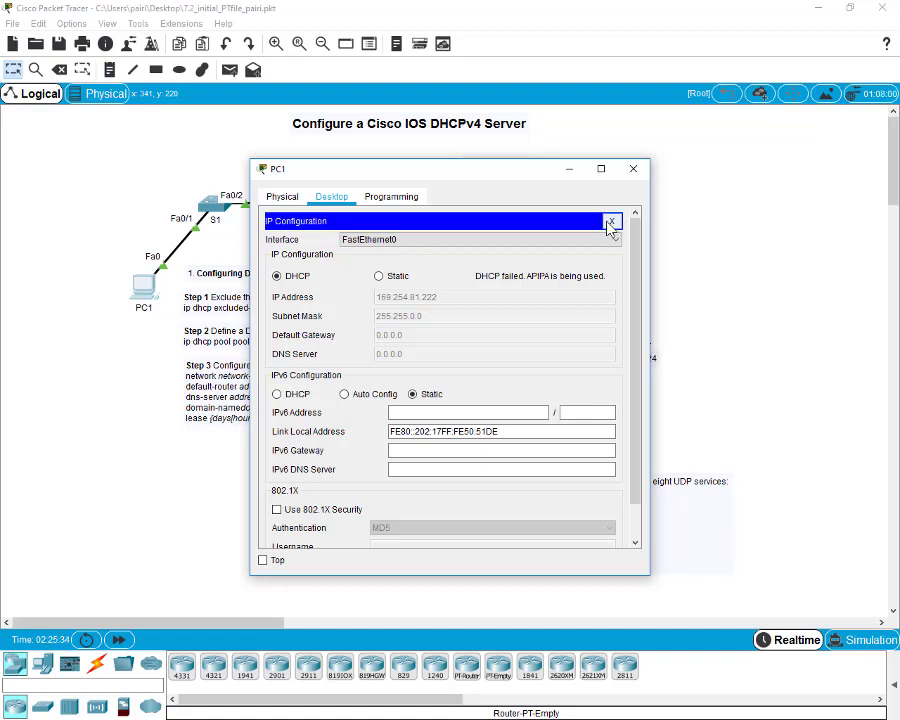
click(610, 222)
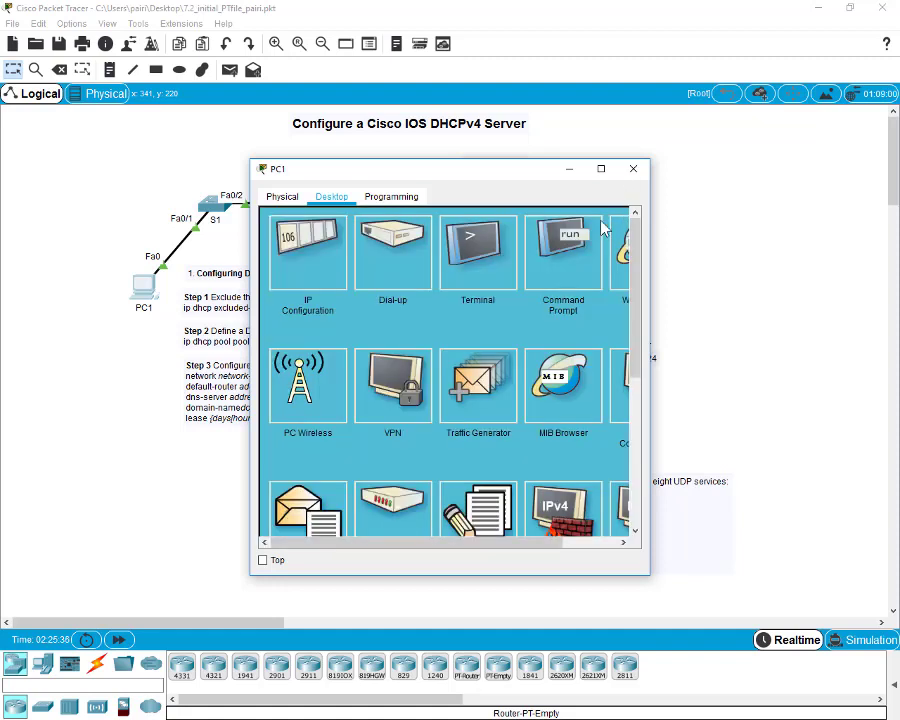
click(634, 170)
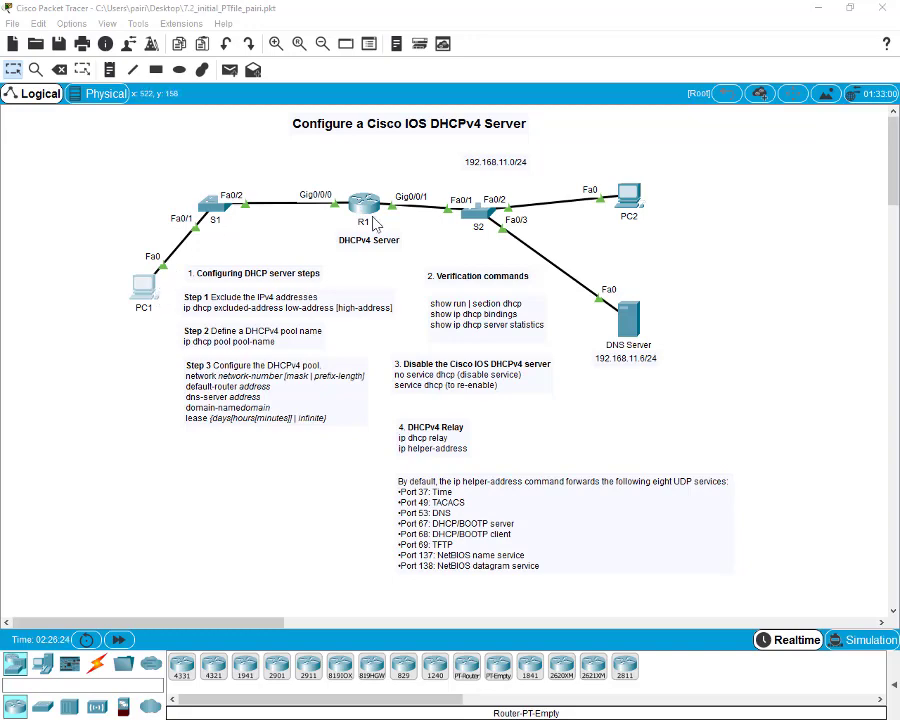
- Repeat PC1's DHCP address request by toggling its IP configuration through Static to DHCP, and close the window
click(147, 292)
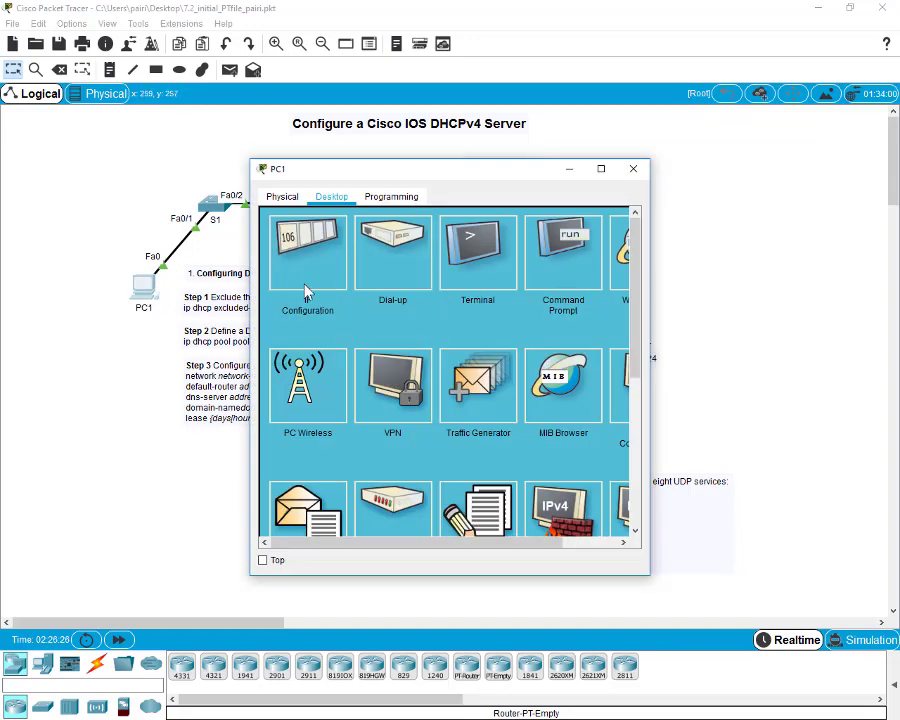
click(305, 285)
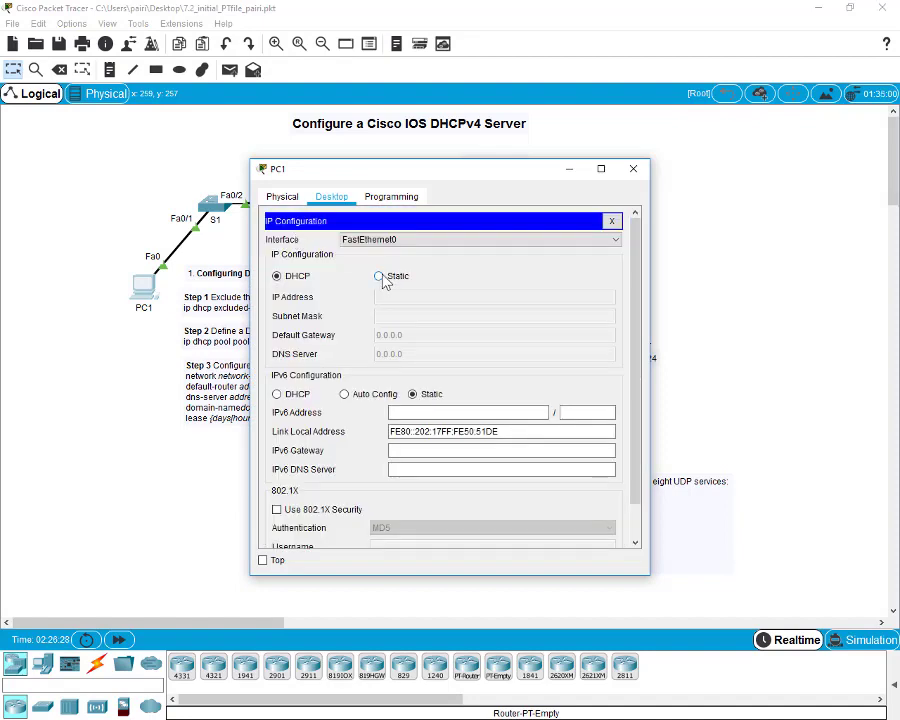
click(379, 277)
click(277, 277)
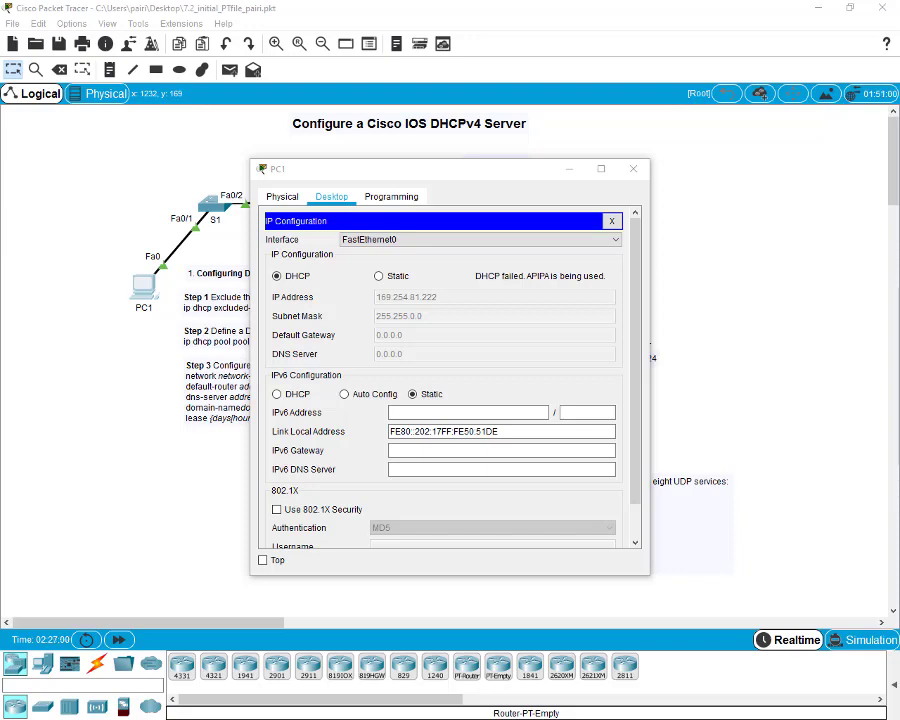
click(633, 168)
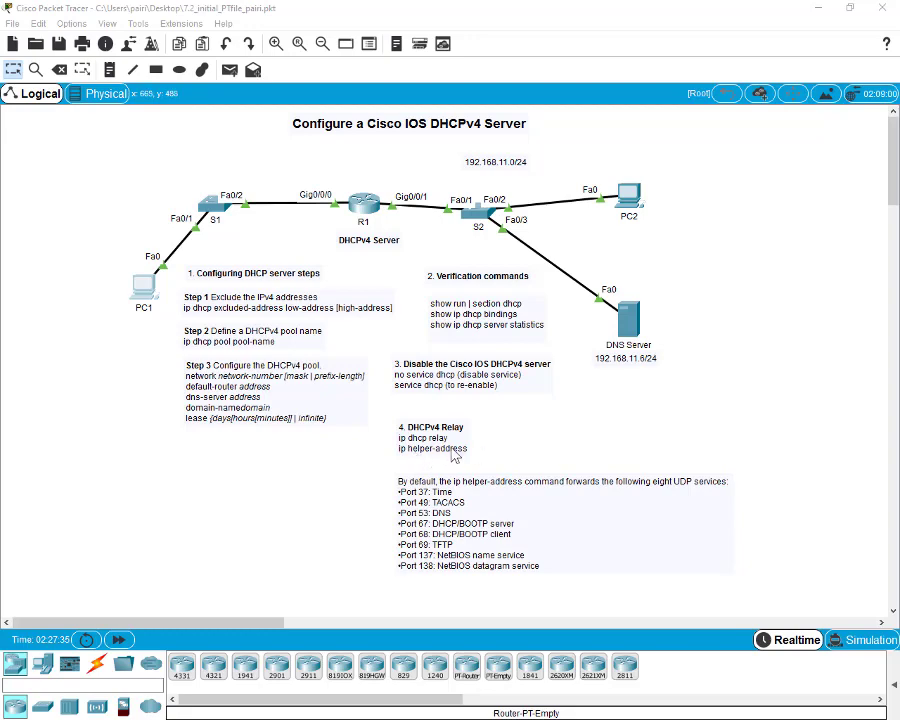
- Query the ip helper-address command's options in R1's global configuration mode
click(363, 216)
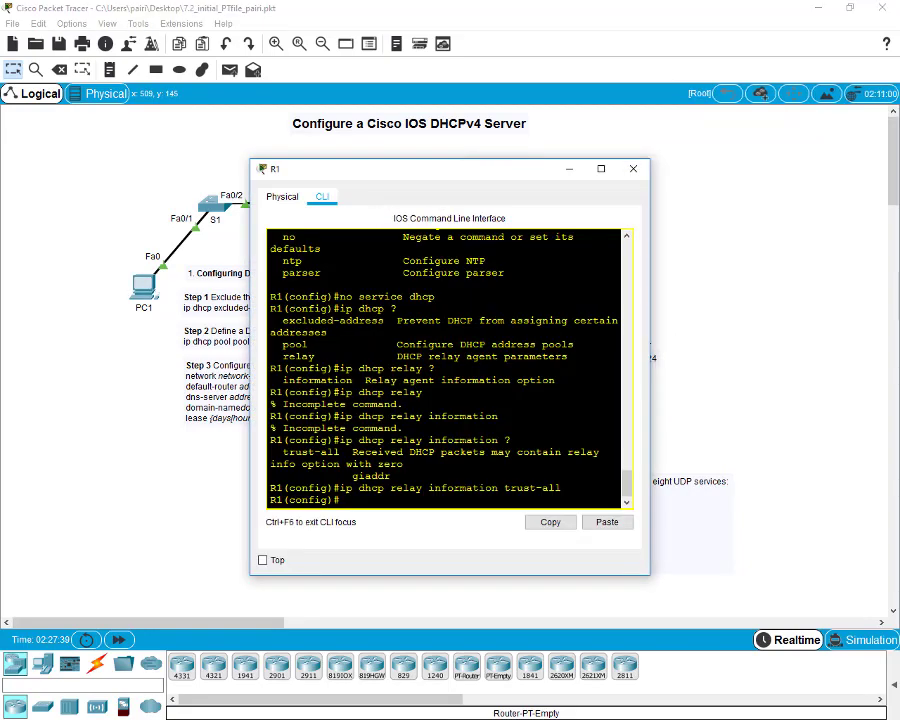
text(ip)
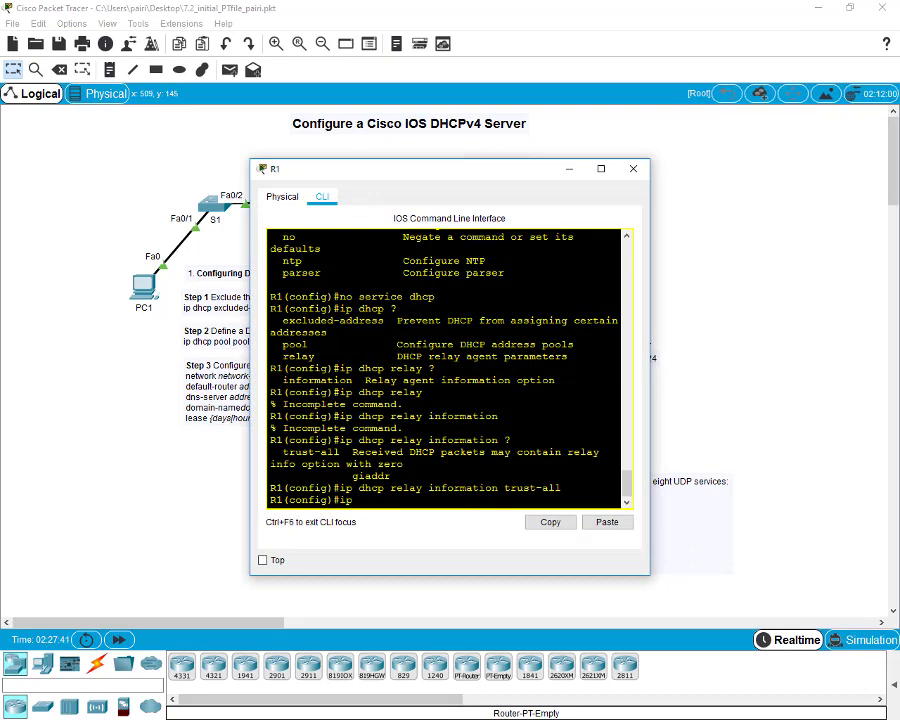
text( helper-address ?)
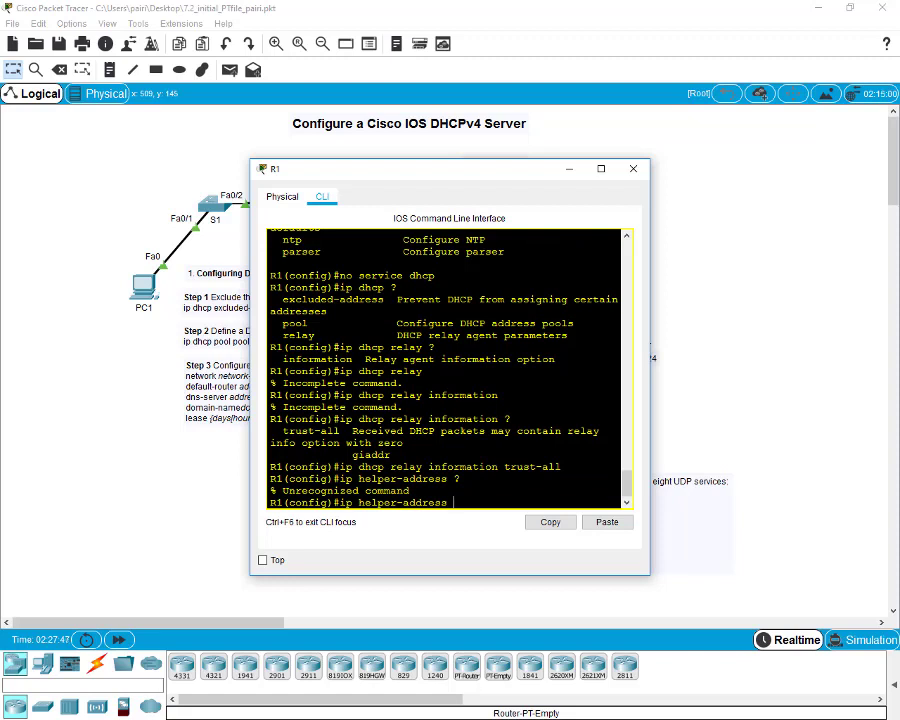
- List the ip command options in R1's global configuration mode, clear the partial command, and close R1's window
key(BackSpace)
key(BackSpace)
key(BackSpace)
key(BackSpace)
key(BackSpace)
key(BackSpace)
key(BackSpace)
key(BackSpace)
key(BackSpace)
key(BackSpace)
key(BackSpace)
key(BackSpace)
key(BackSpace)
key(BackSpace)
key(BackSpace)
text(?)
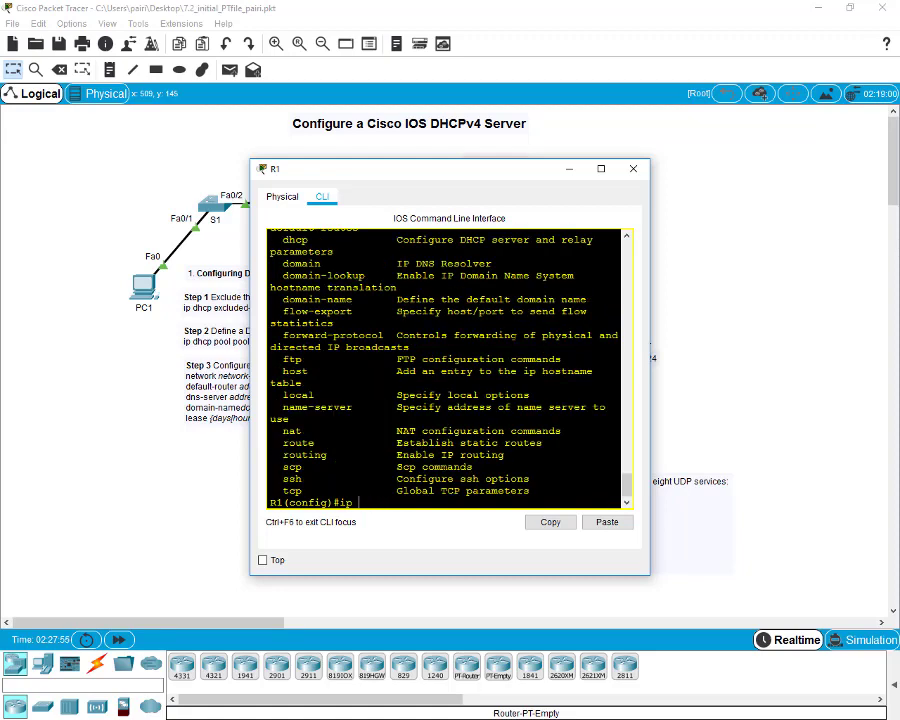
click(601, 169)
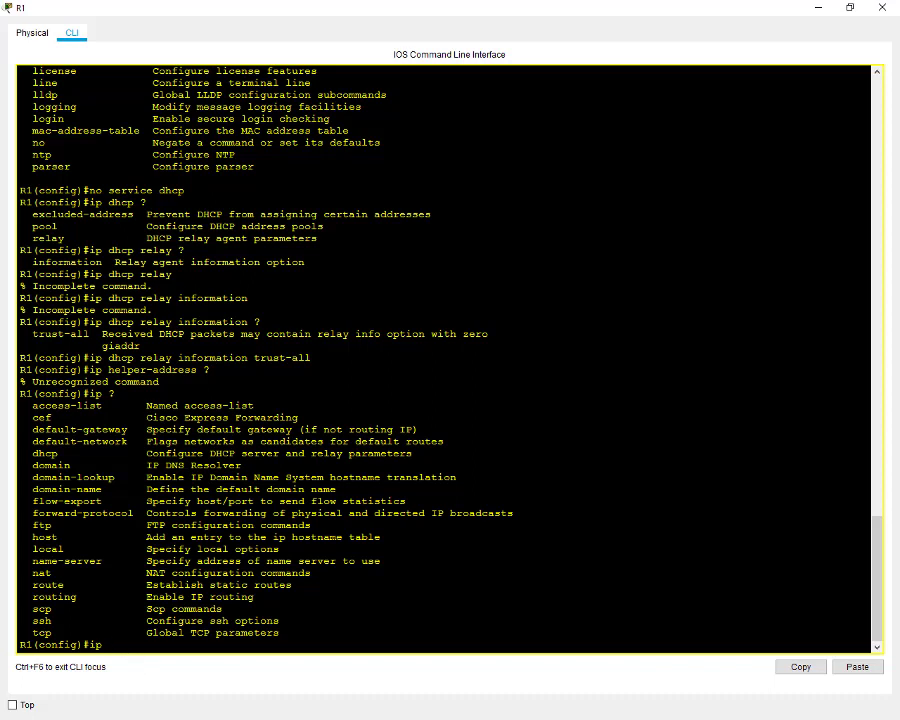
key(BackSpace)
key(BackSpace)
click(881, 7)
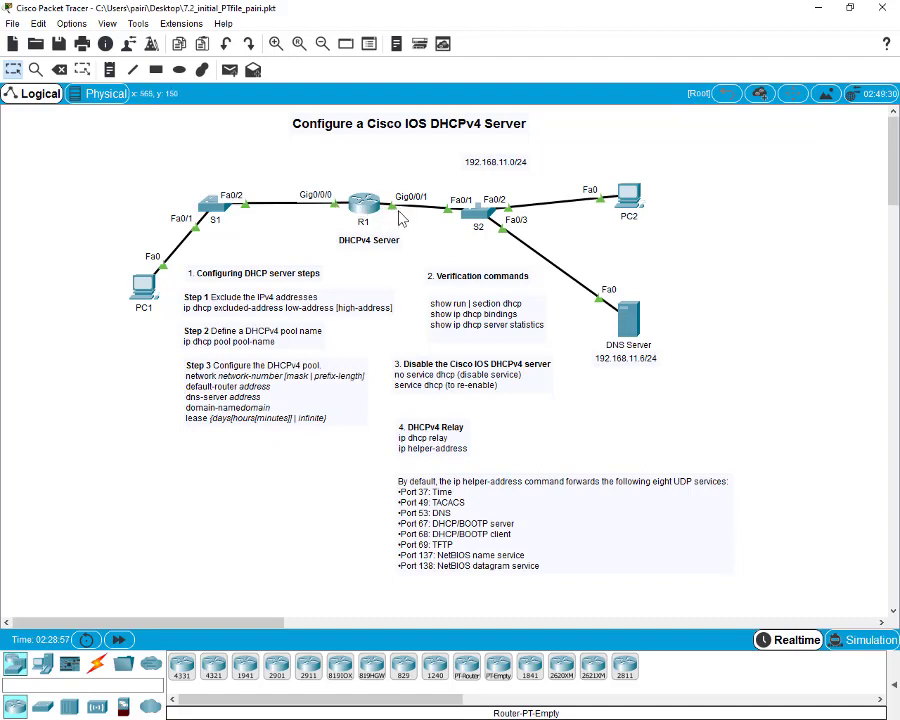
- Enter interface g0/0/1 configuration on R1 and list its ip options to locate helper-address
click(364, 202)
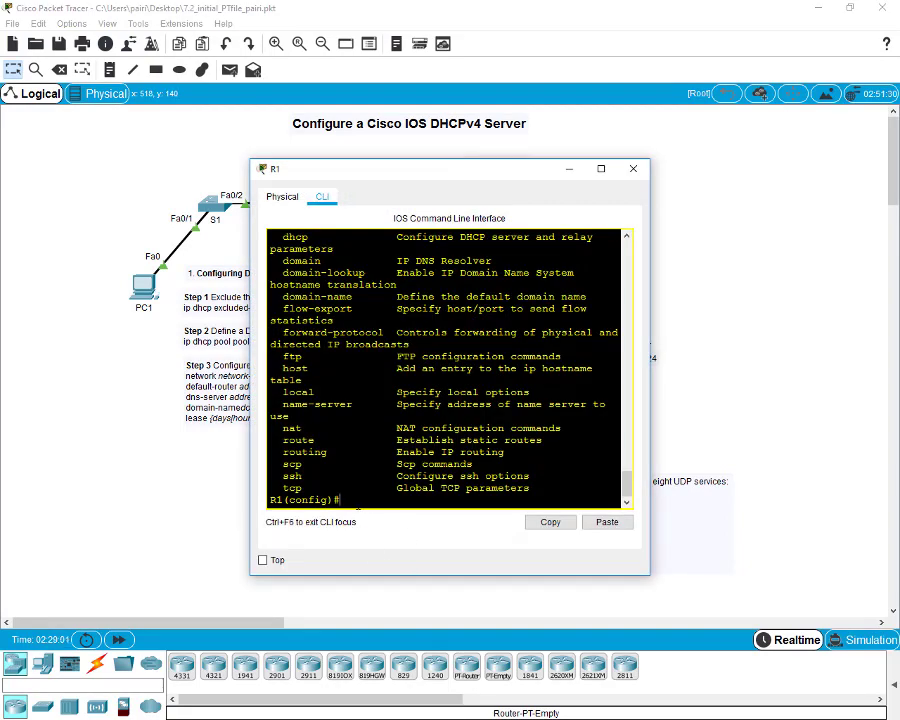
text(int g0/0/1)
key(Return)
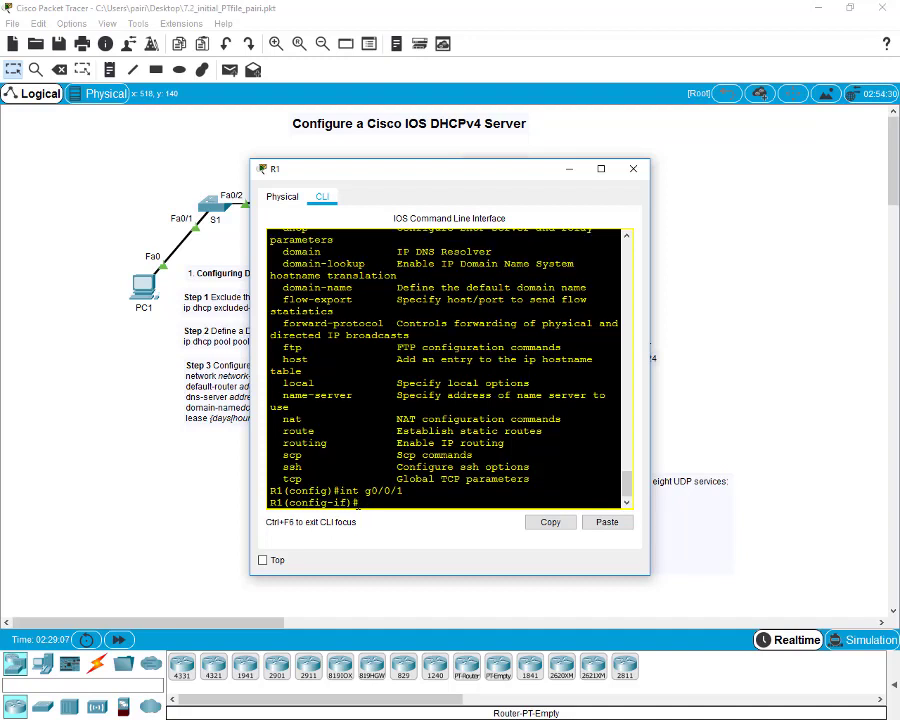
text(ip ?)
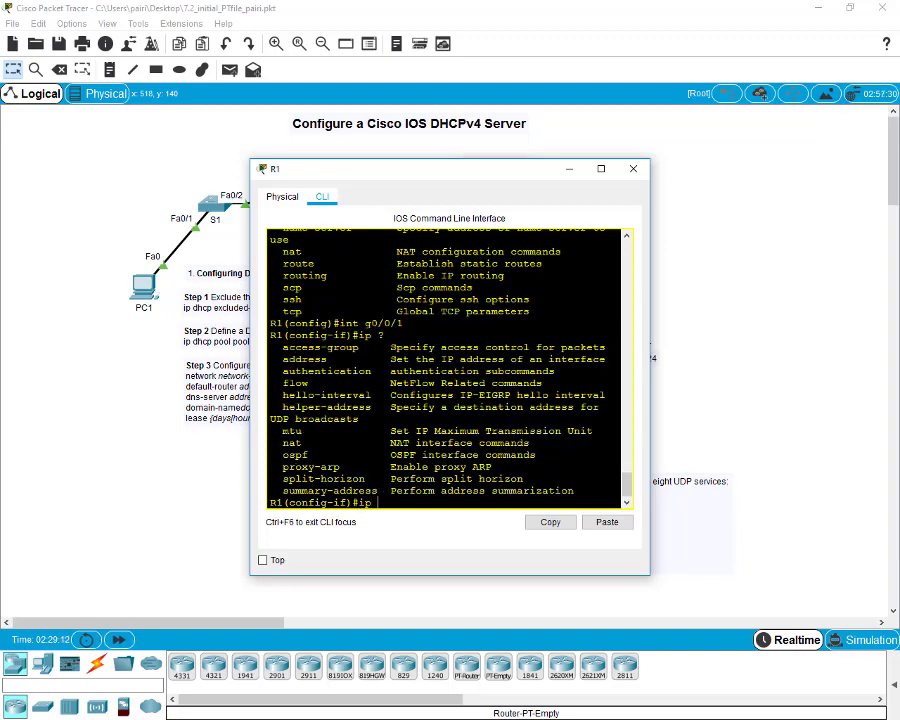
drag(371, 407, 295, 407)
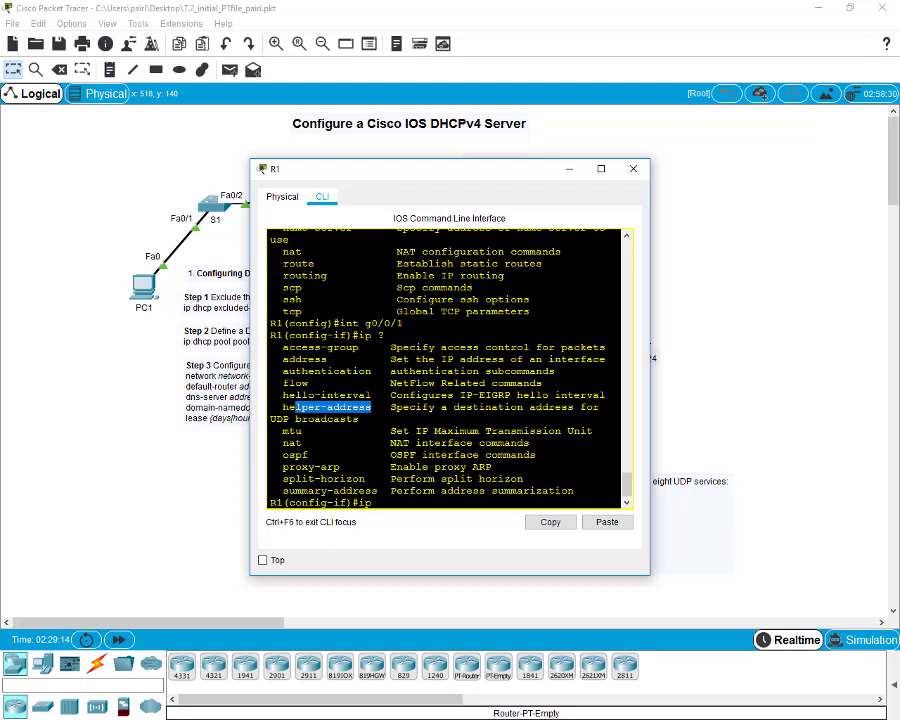
click(377, 510)
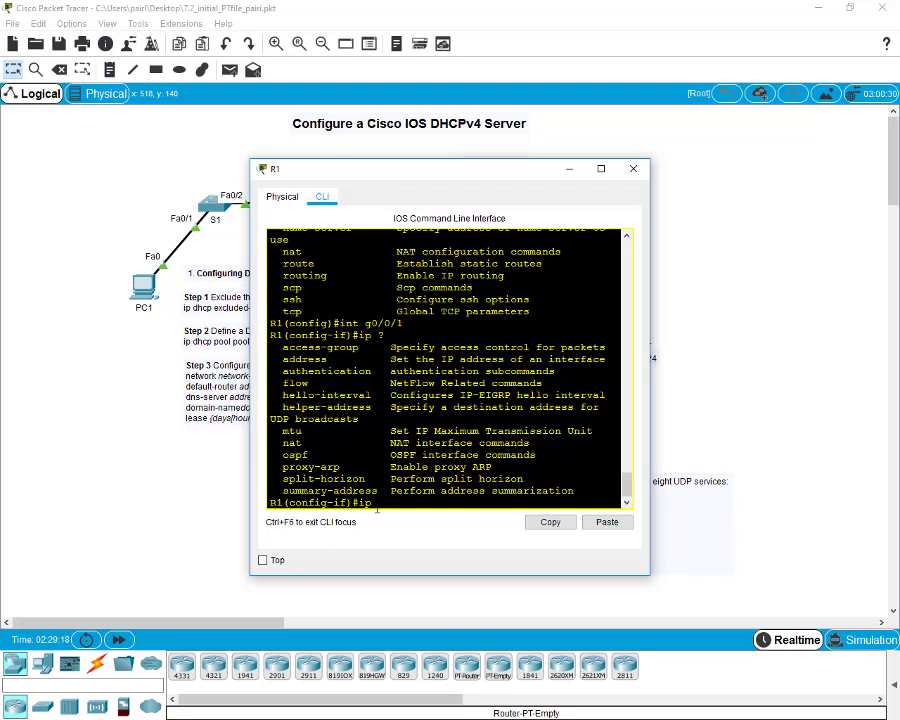
- Set ip helper-address 192.168.11.6 on R1's g0/0/1 interface, moving the window to see the topology and port notes, and close it
text(helper-address)
drag(496, 174, 350, 254)
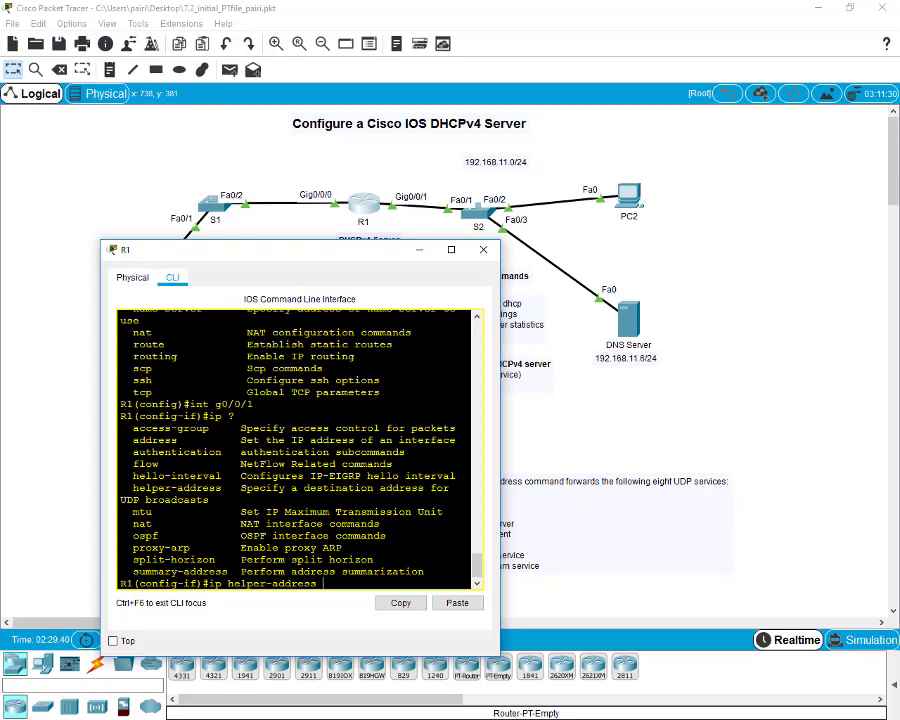
drag(349, 258, 290, 245)
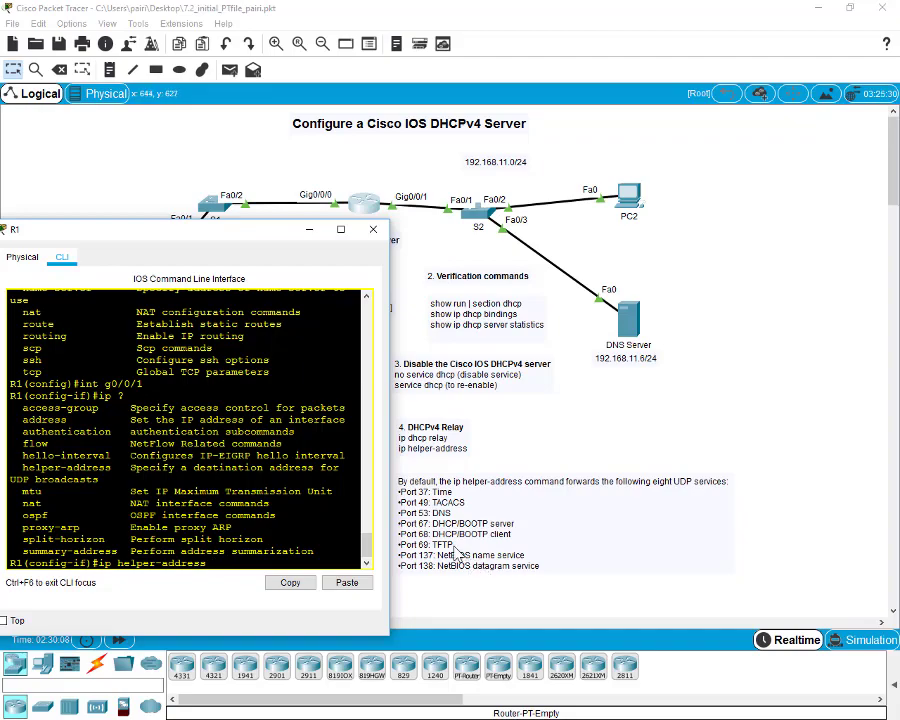
drag(233, 237, 410, 254)
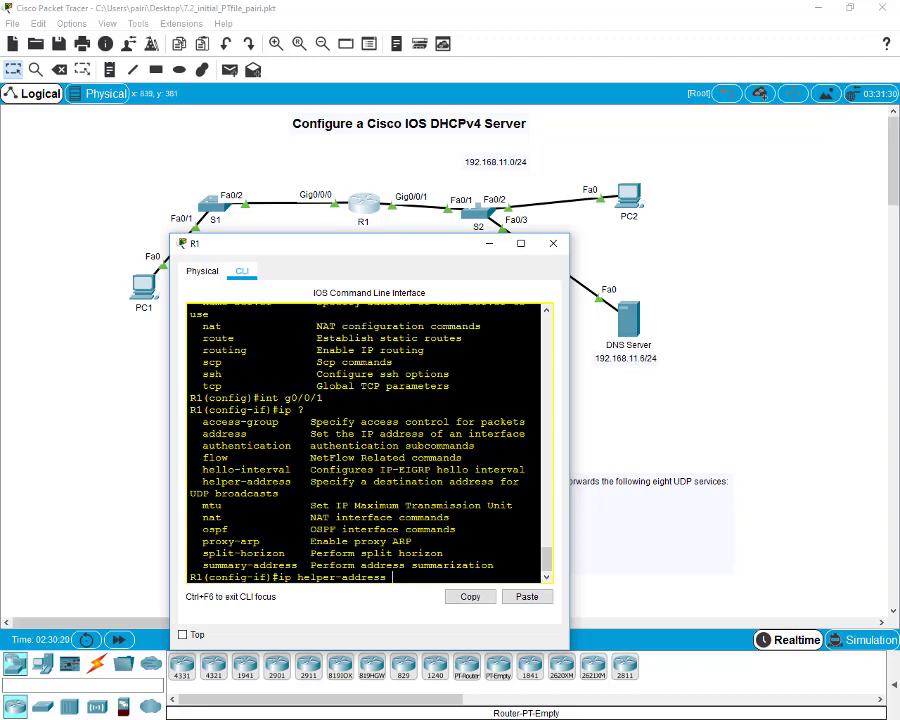
text(192.168)
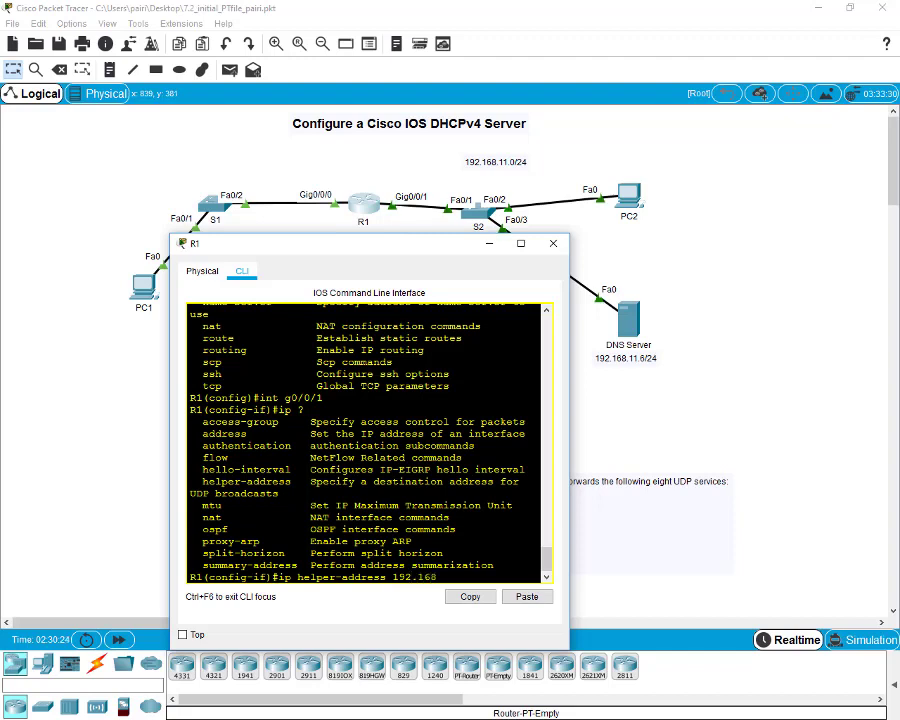
text(.11.6)
key(Return)
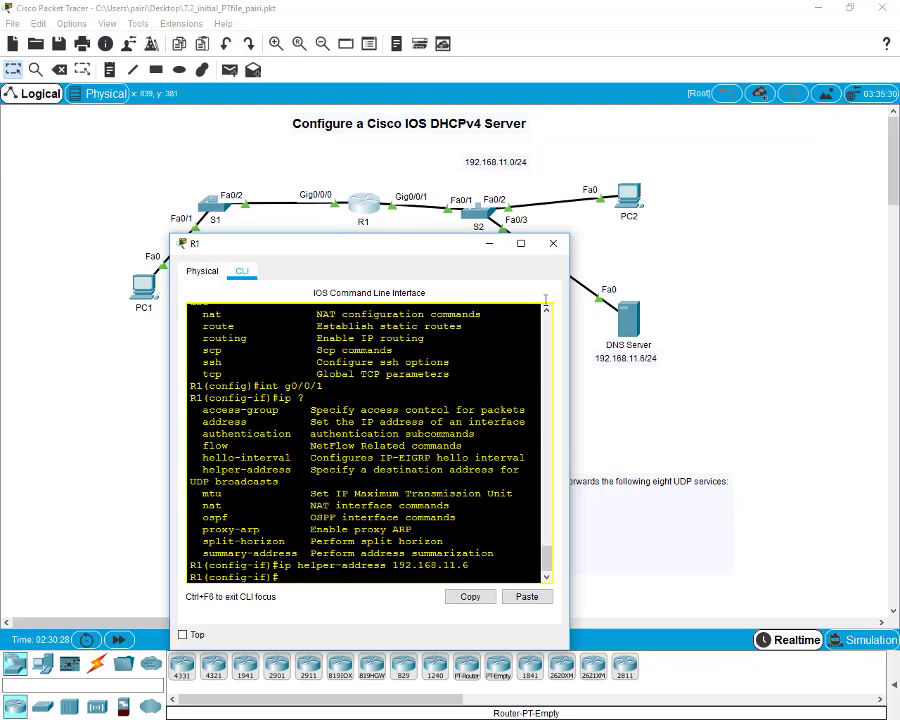
click(553, 244)
- Test the helper address from PC1 by switching its IP configuration to Static and back to DHCP, and close the window
click(147, 288)
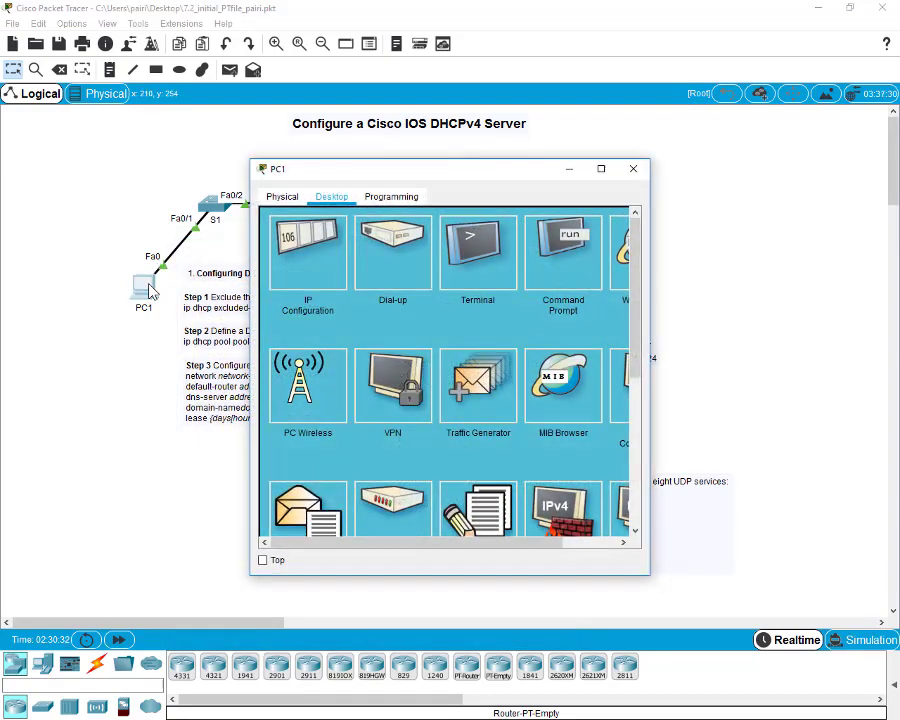
click(310, 238)
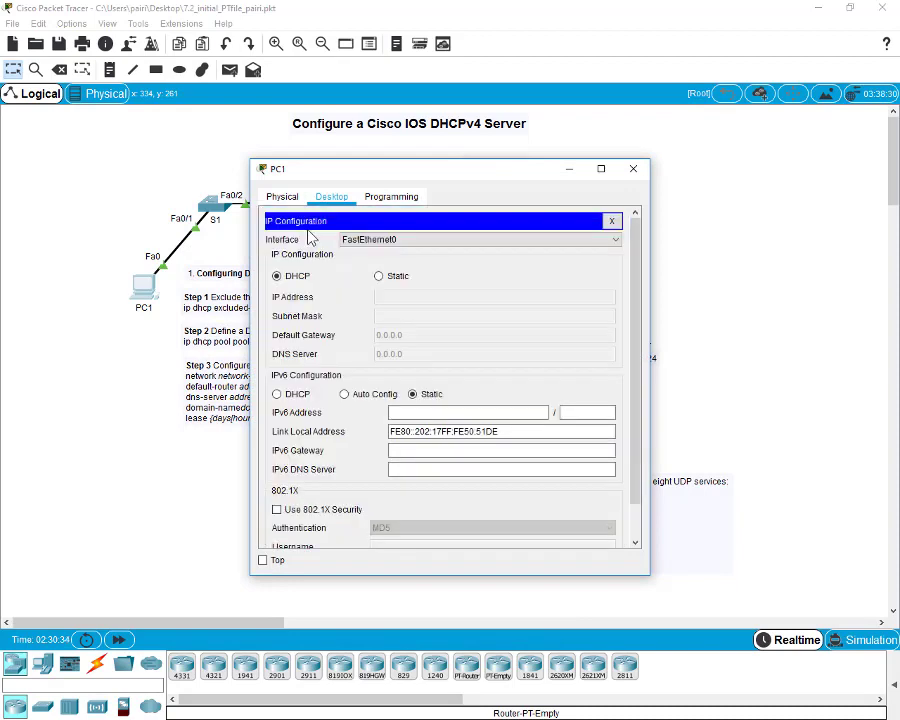
click(379, 276)
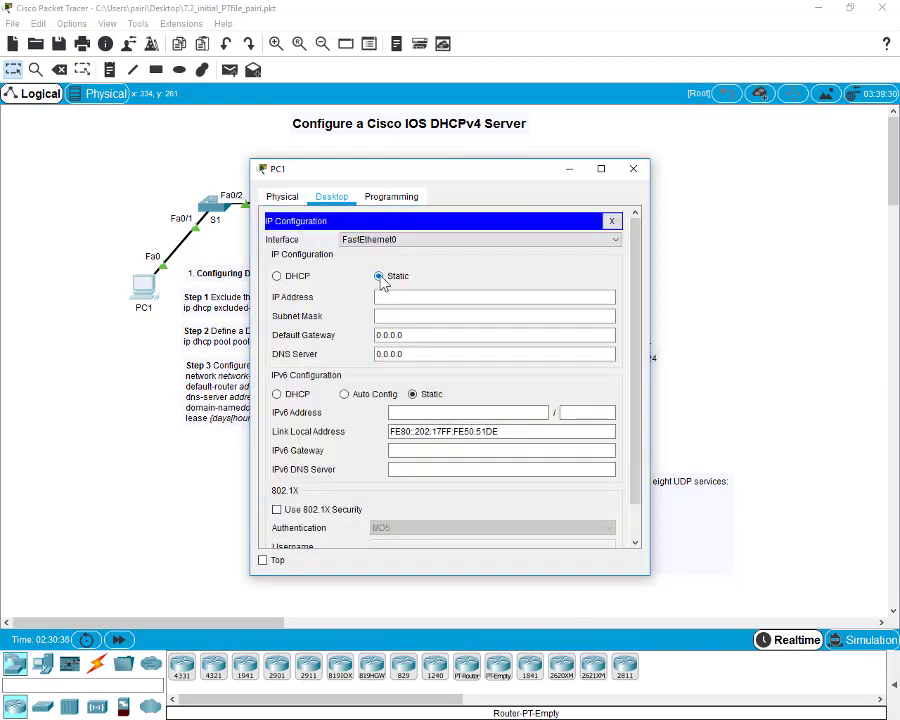
click(278, 280)
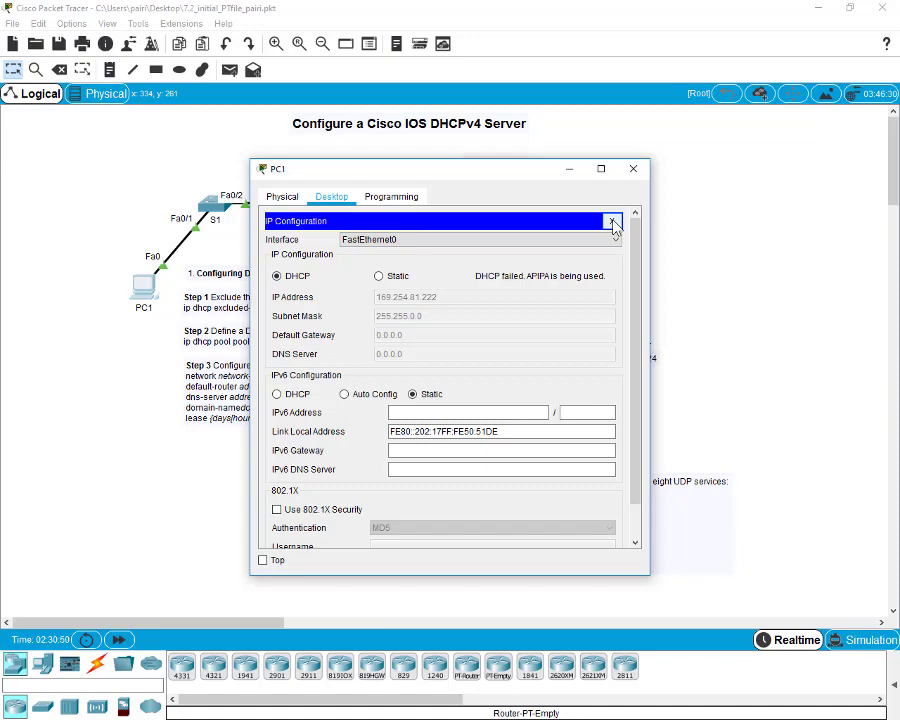
click(612, 221)
click(633, 170)
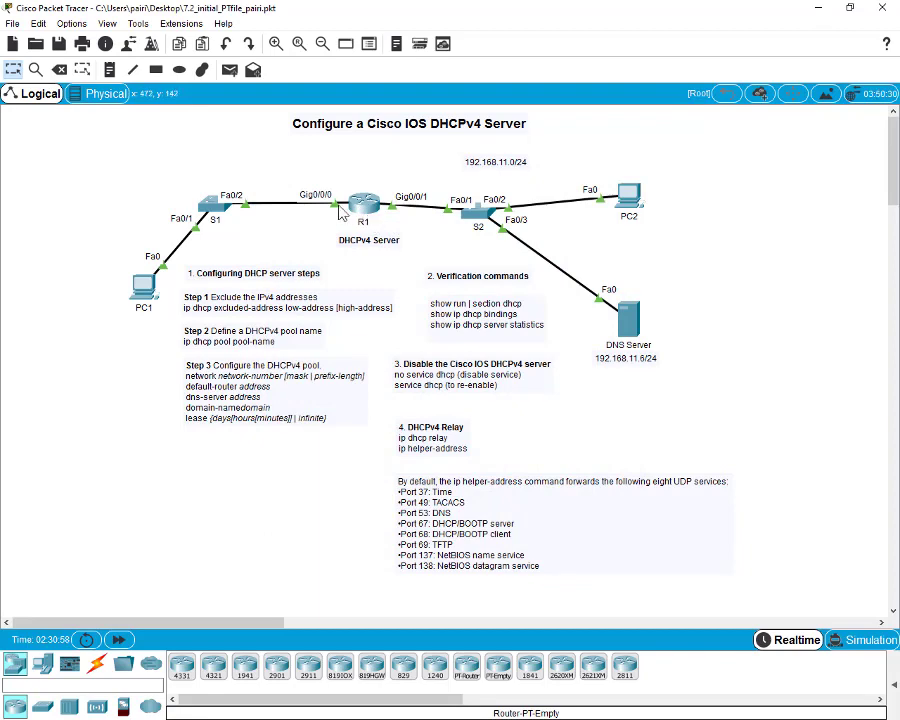
- Set ip helper-address 192.168.11.6 on R1's g0/0/0 interface and close the router's window
click(363, 203)
drag(383, 175, 544, 150)
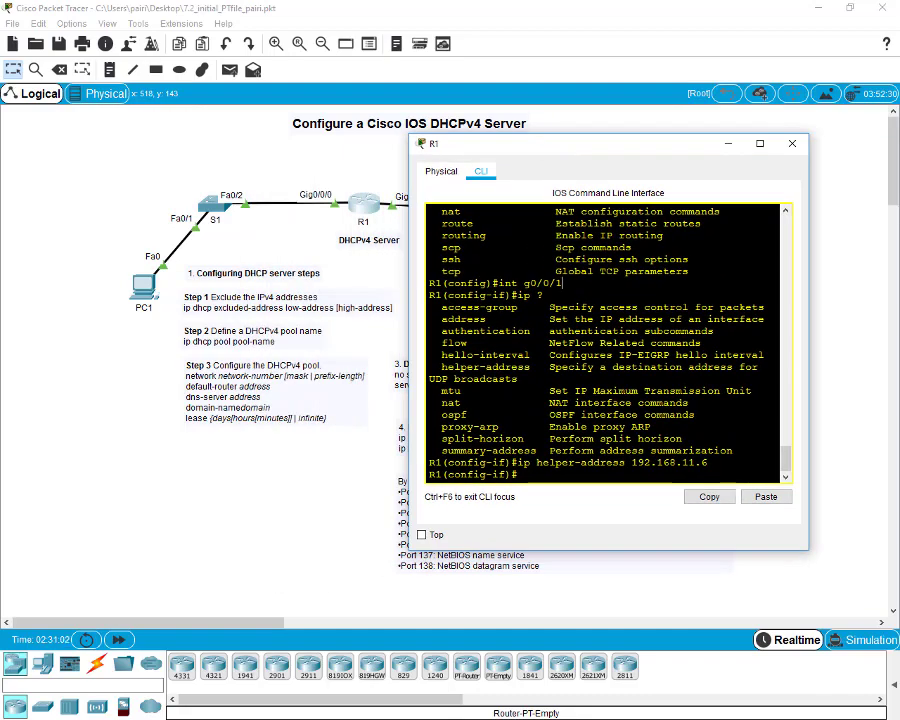
drag(498, 283, 561, 283)
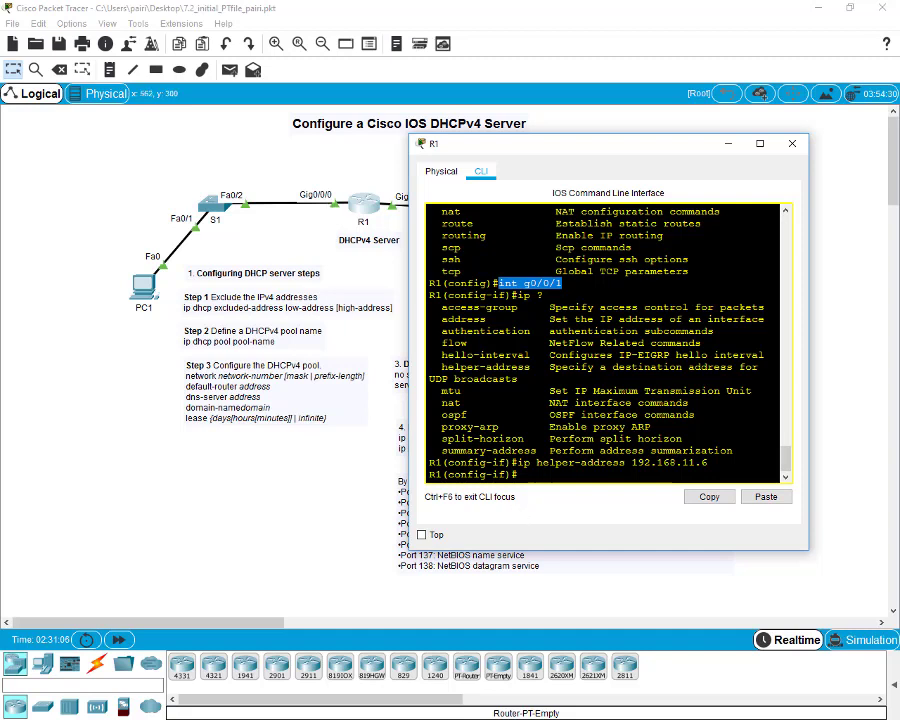
text(int g)
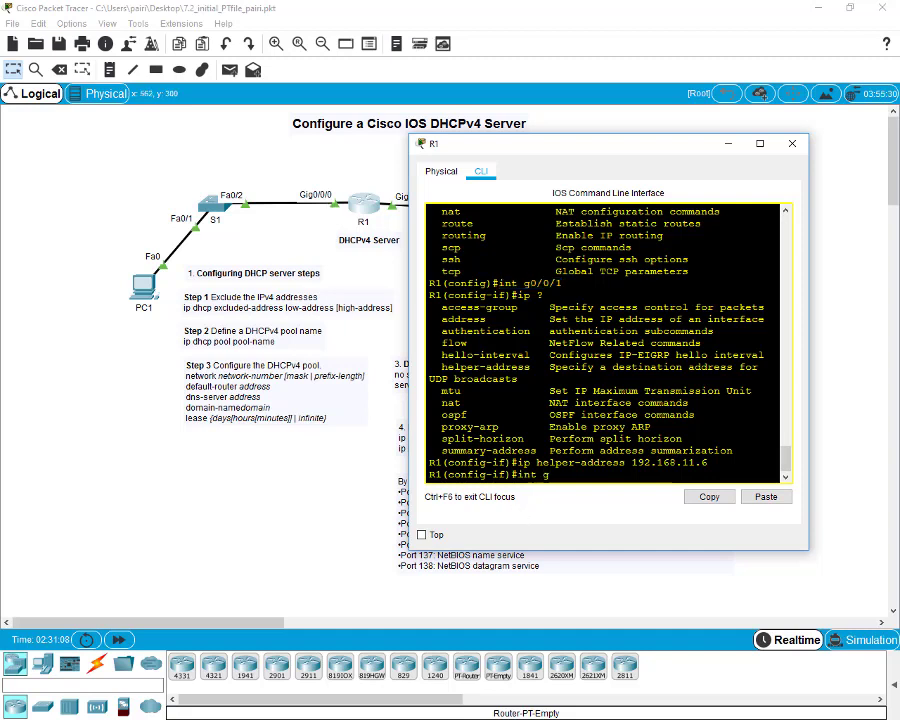
text(0/0/0)
key(Return)
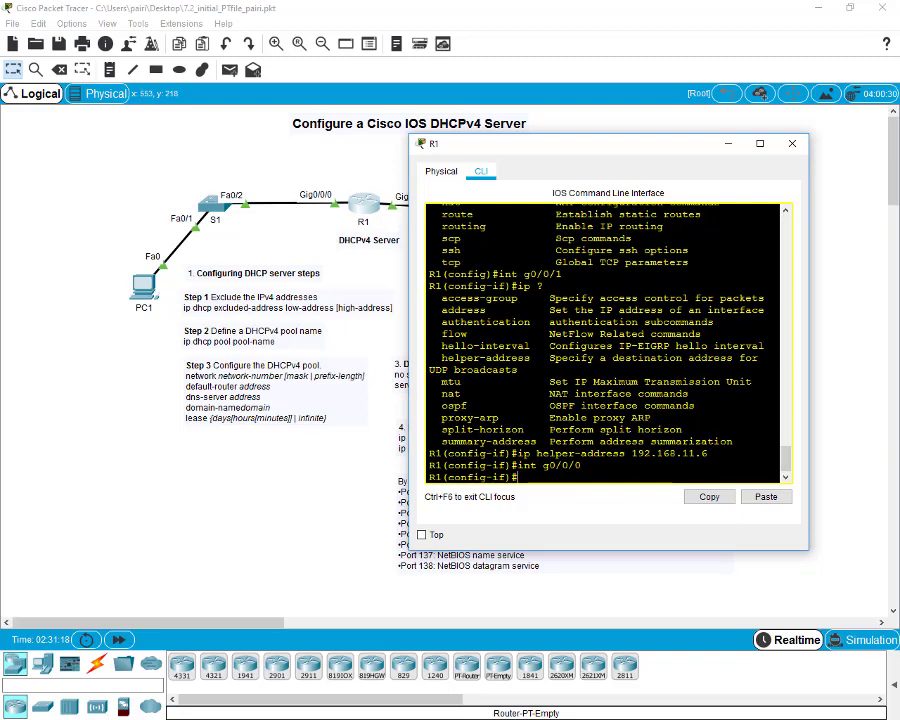
text(ip hr)
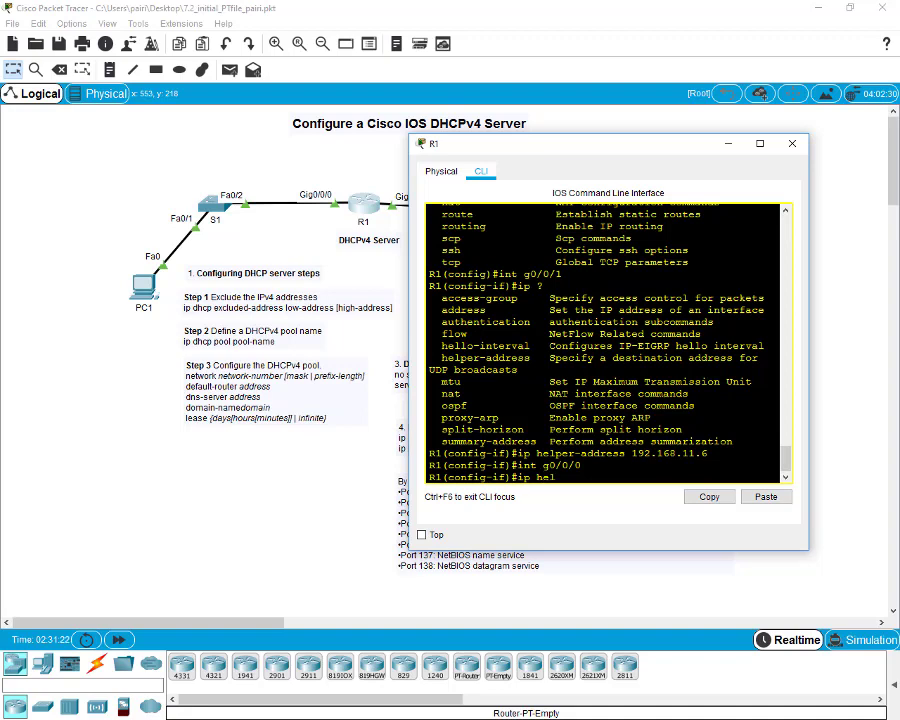
key(BackSpace)
text(el)
key(Tab)
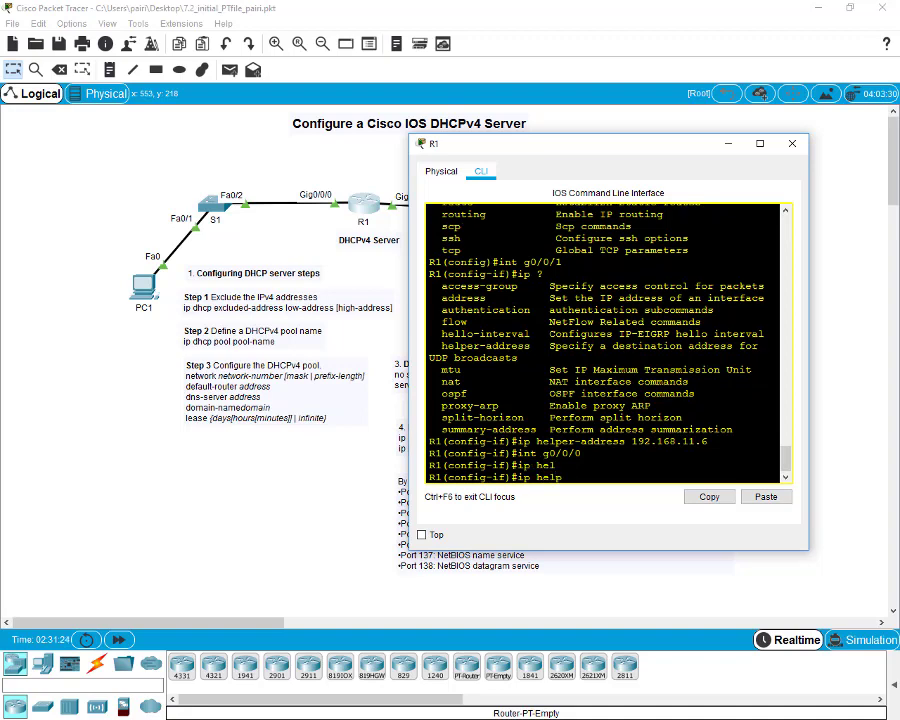
text(p)
key(Tab)
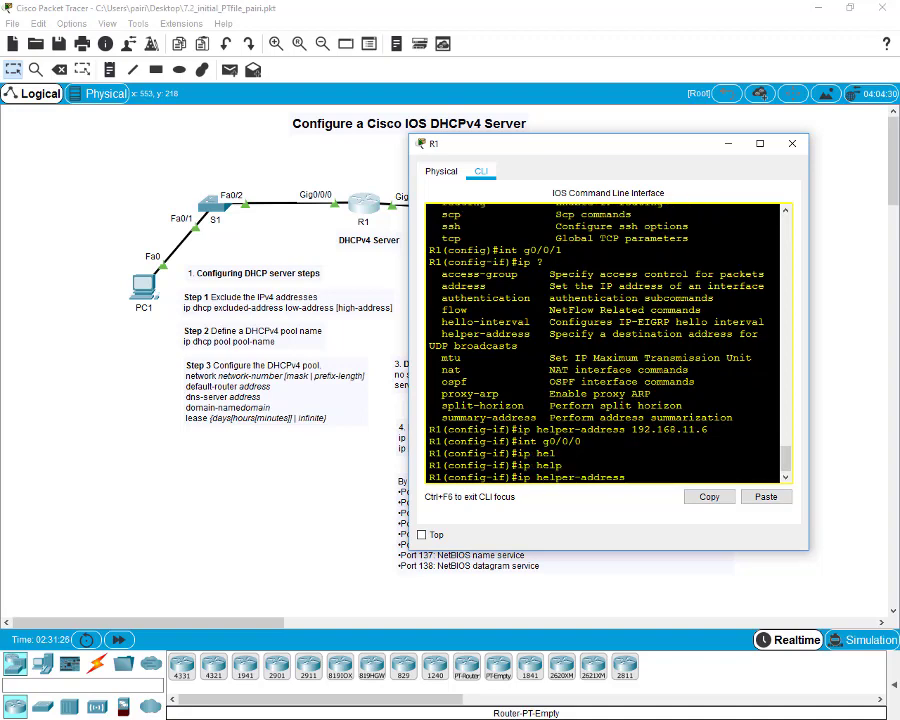
text(192.168.11.6)
key(Return)
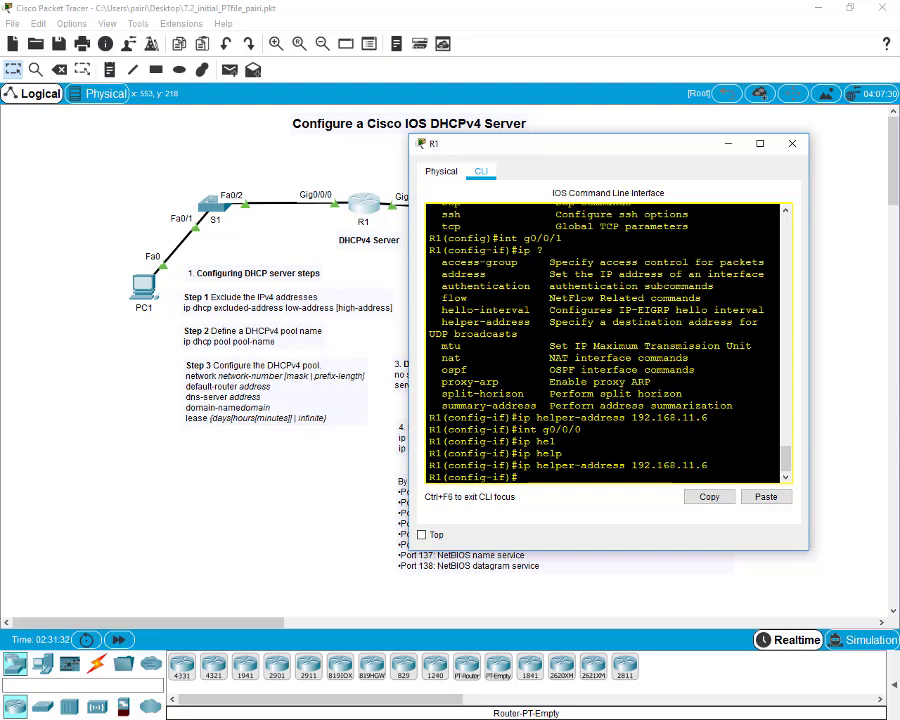
click(790, 145)
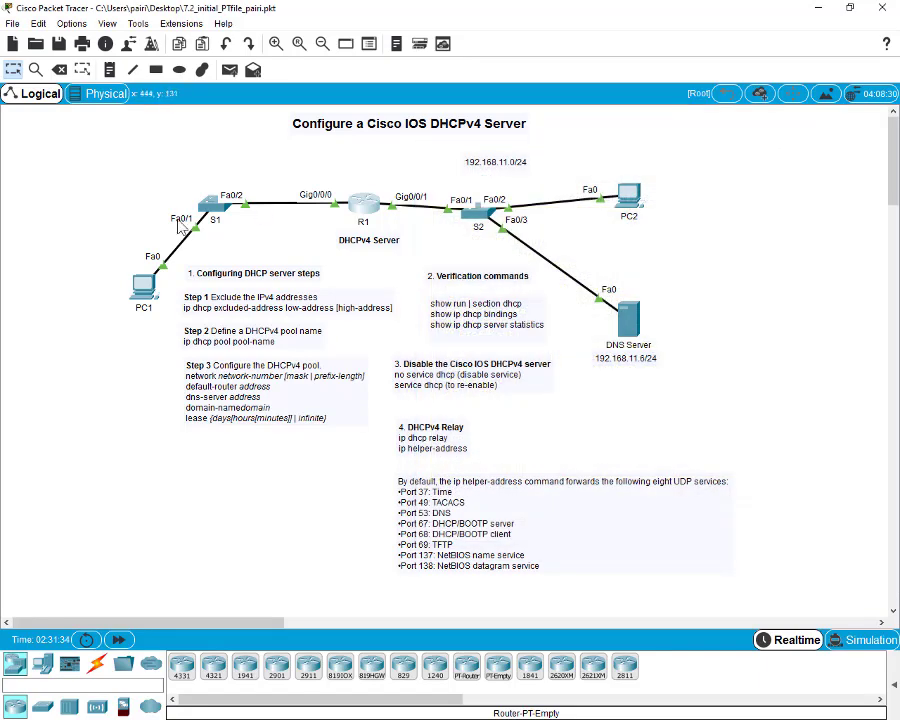
- Request an address on PC1 by switching its IP configuration between Static and DHCP twice, ending on DHCP, and close the window
click(143, 285)
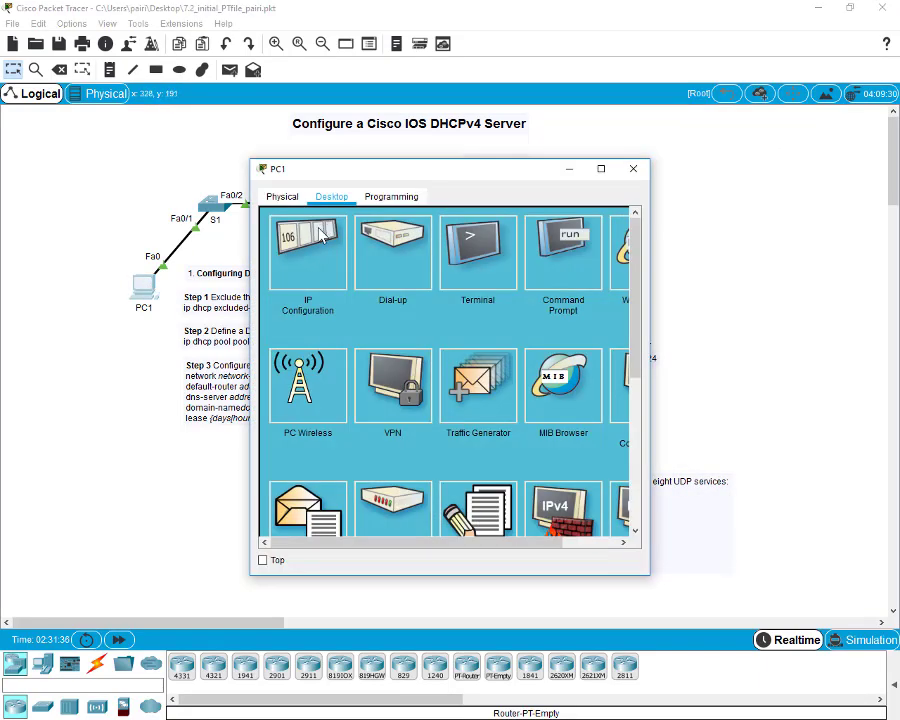
click(320, 230)
click(378, 276)
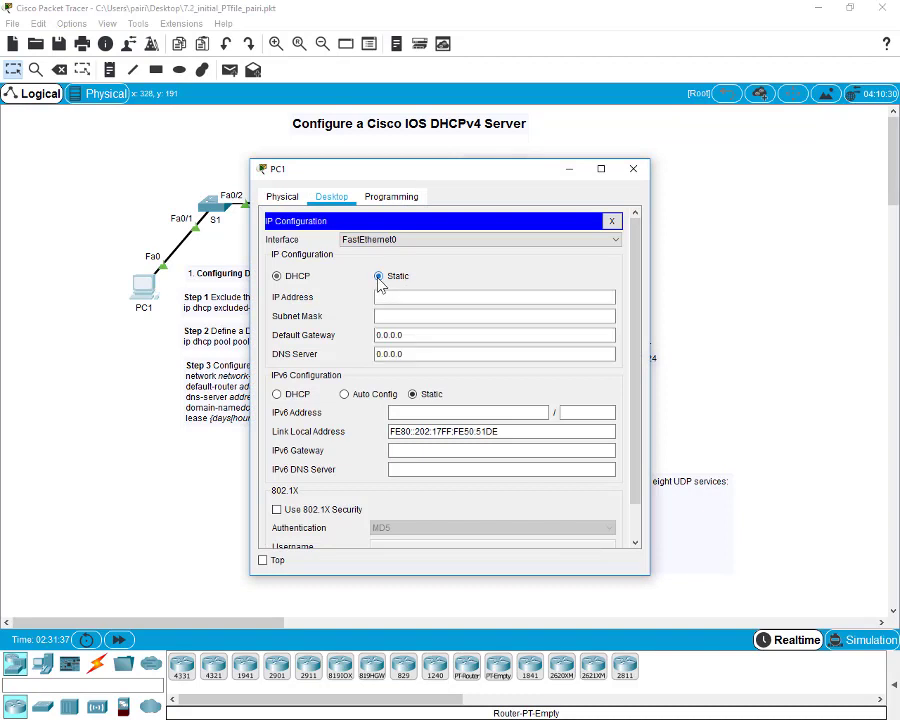
click(276, 276)
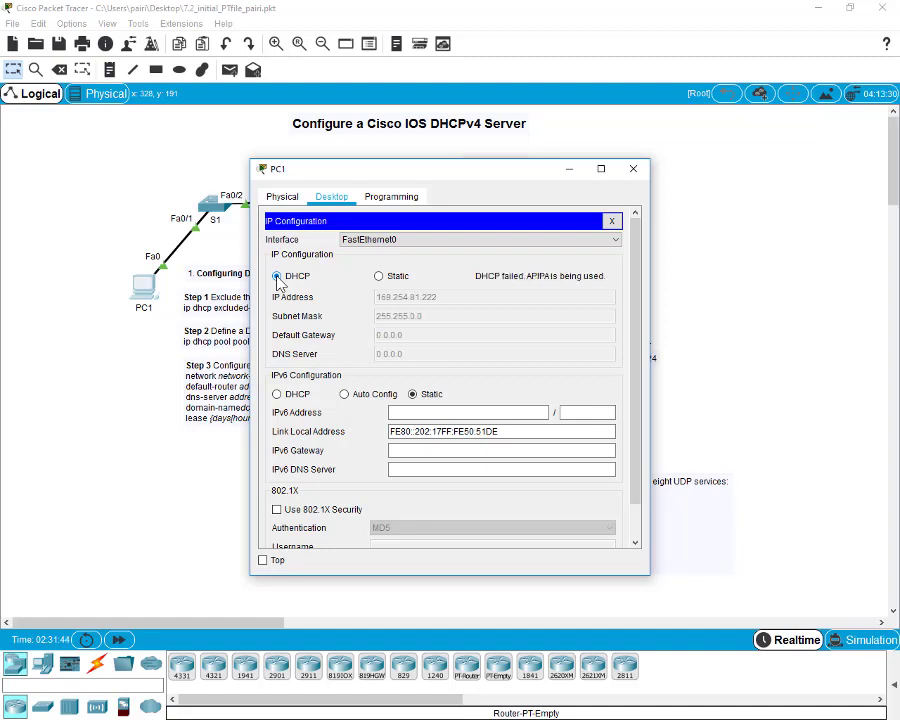
click(378, 276)
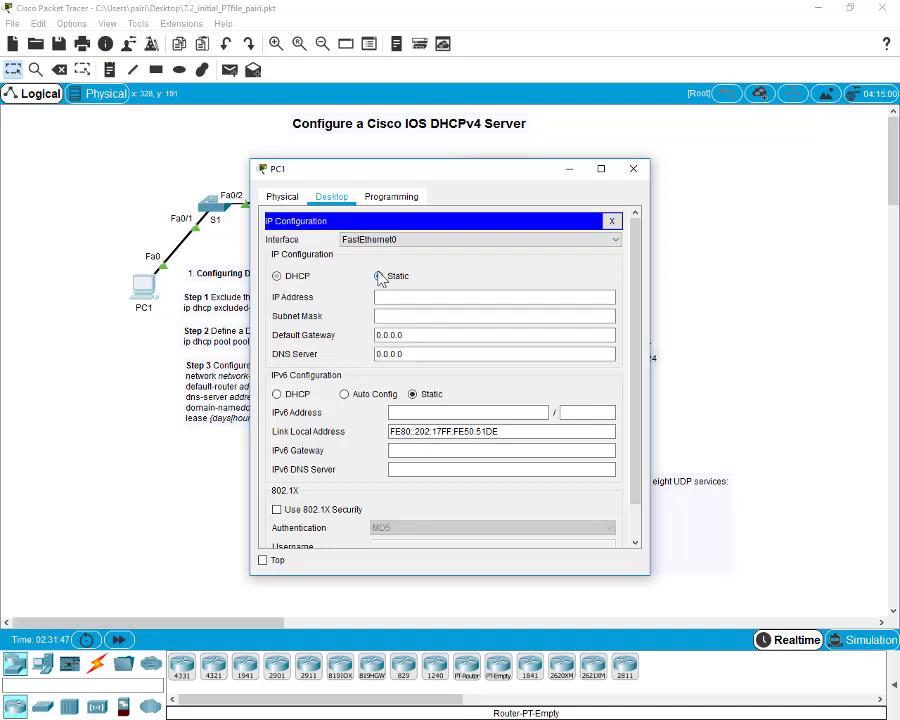
click(277, 277)
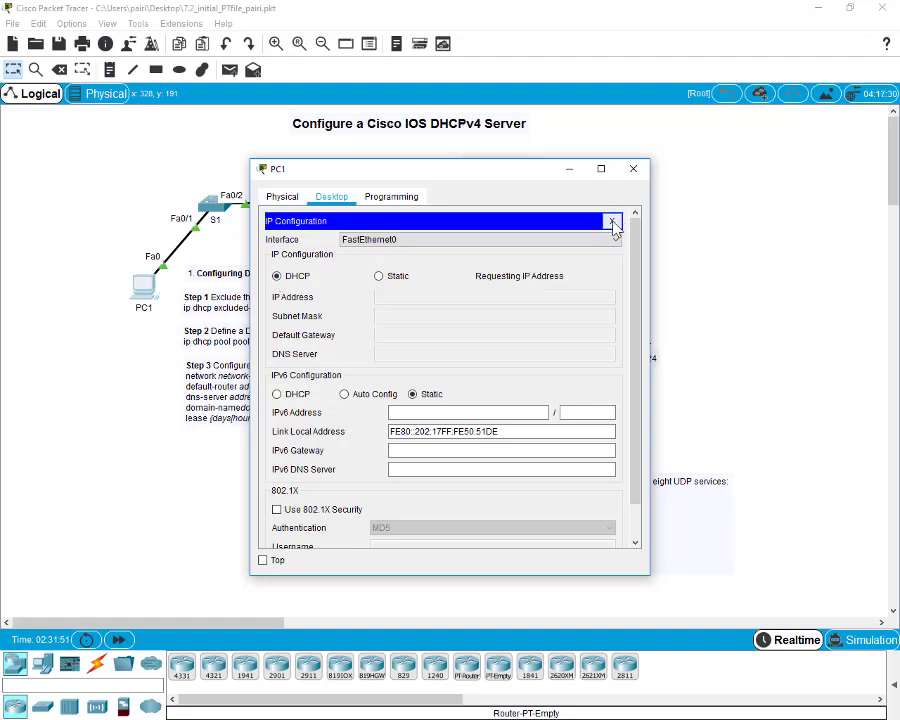
click(636, 170)
- Enter interface g0/0/1 configuration on R1 and try to remove the helper address with no ip-helper address
click(365, 210)
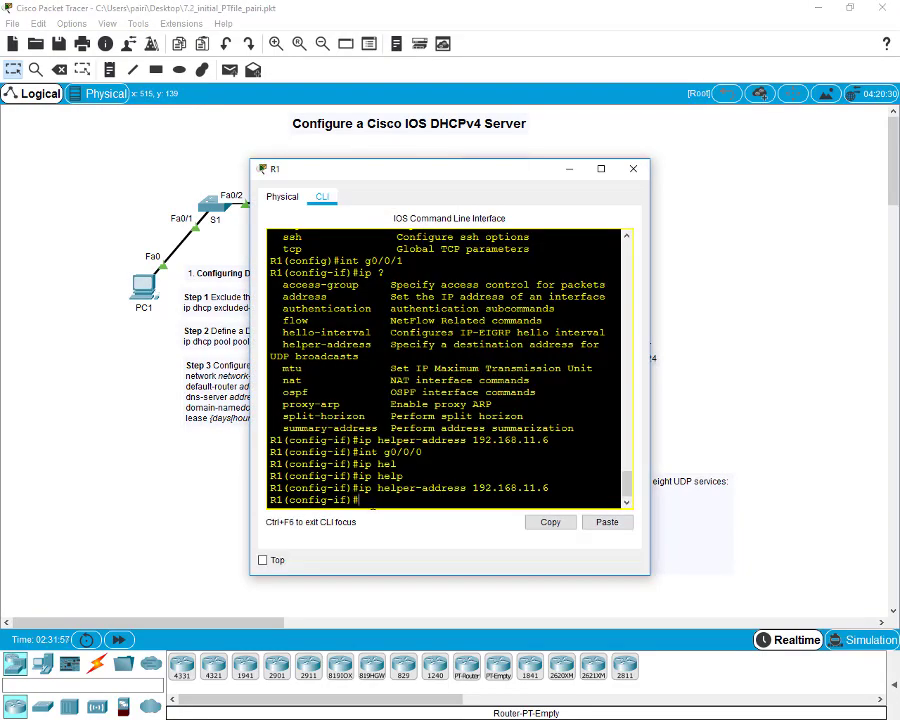
text(exit)
key(Return)
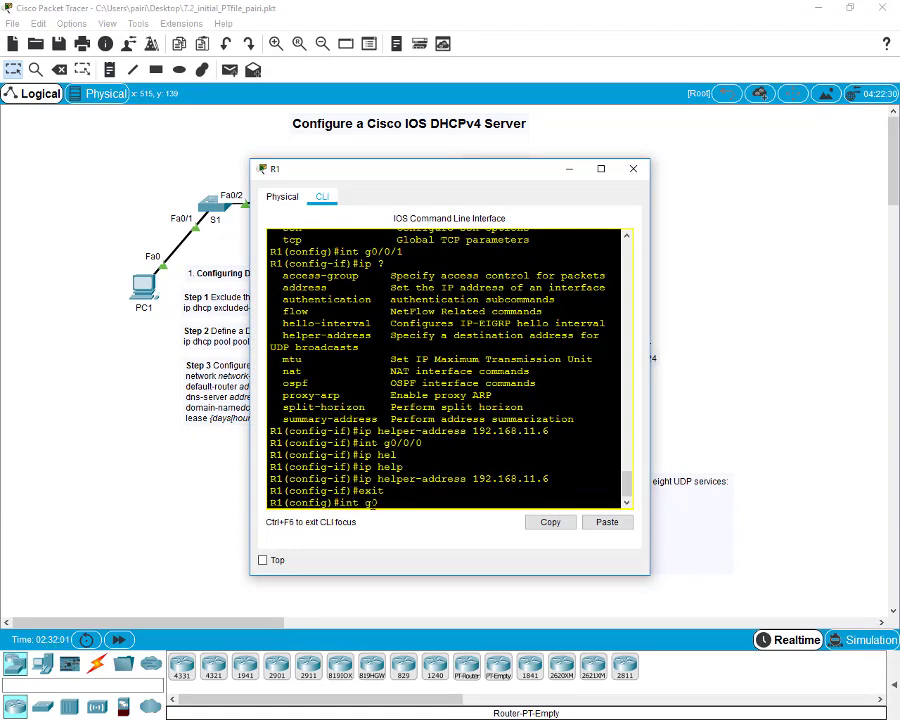
text(int g0/0/1)
key(Return)
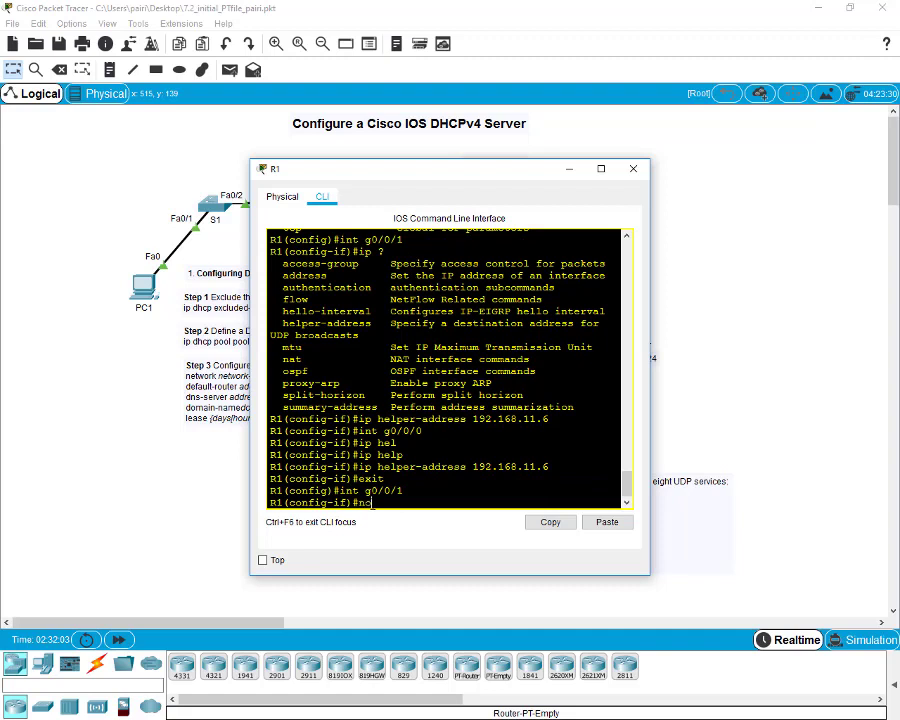
text(no ip hel)
key(Tab)
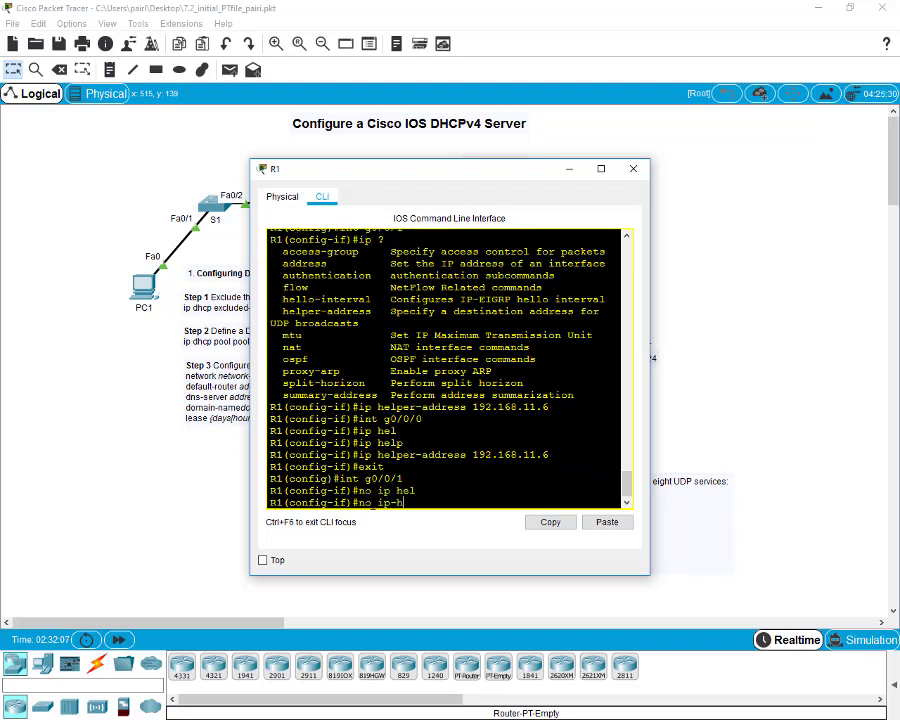
text(ress)
key(Return)
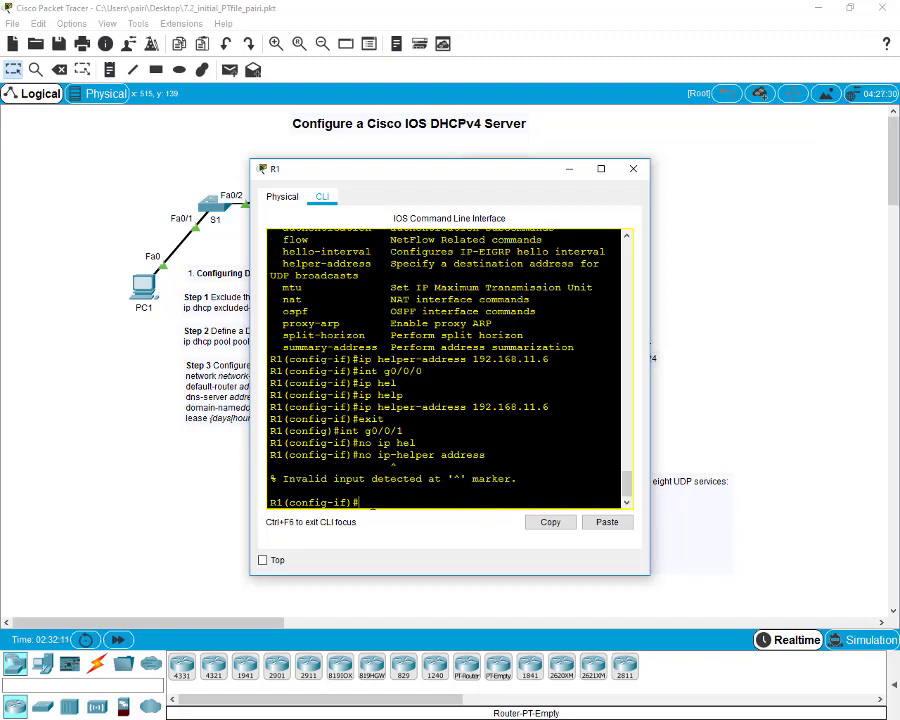
- Remove helper address 192.168.11.6 from R1's g0/0/1 interface, leave configuration mode with end, and close the window
key(Up)
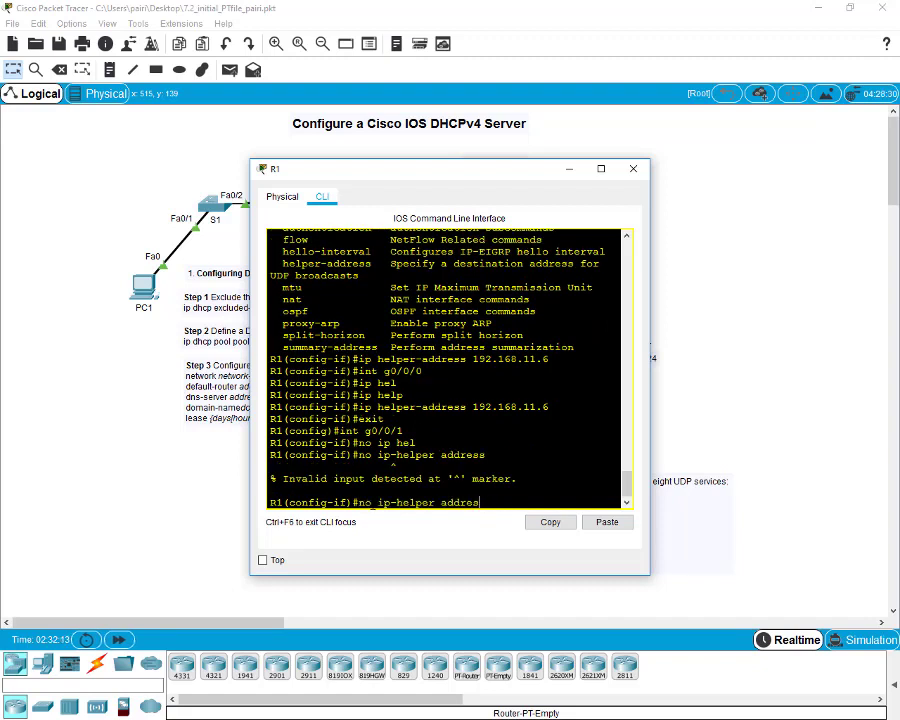
key(BackSpace)
key(BackSpace)
key(BackSpace)
key(BackSpace)
key(BackSpace)
key(BackSpace)
key(BackSpace)
key(BackSpace)
key(BackSpace)
key(BackSpace)
key(BackSpace)
key(BackSpace)
key(Return)
key(Up)
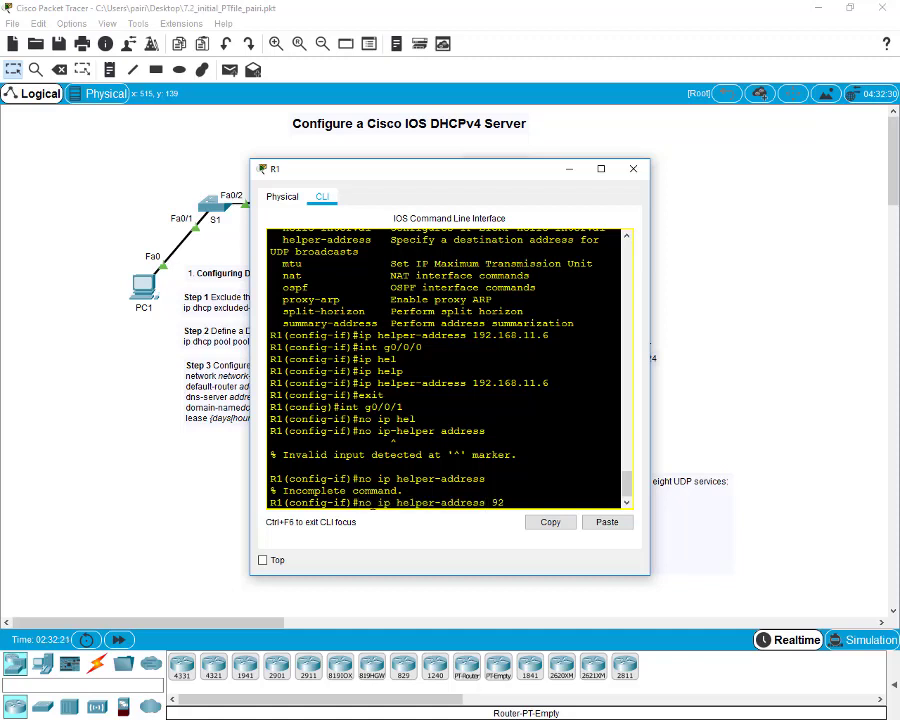
text(192.168.11.6)
key(Return)
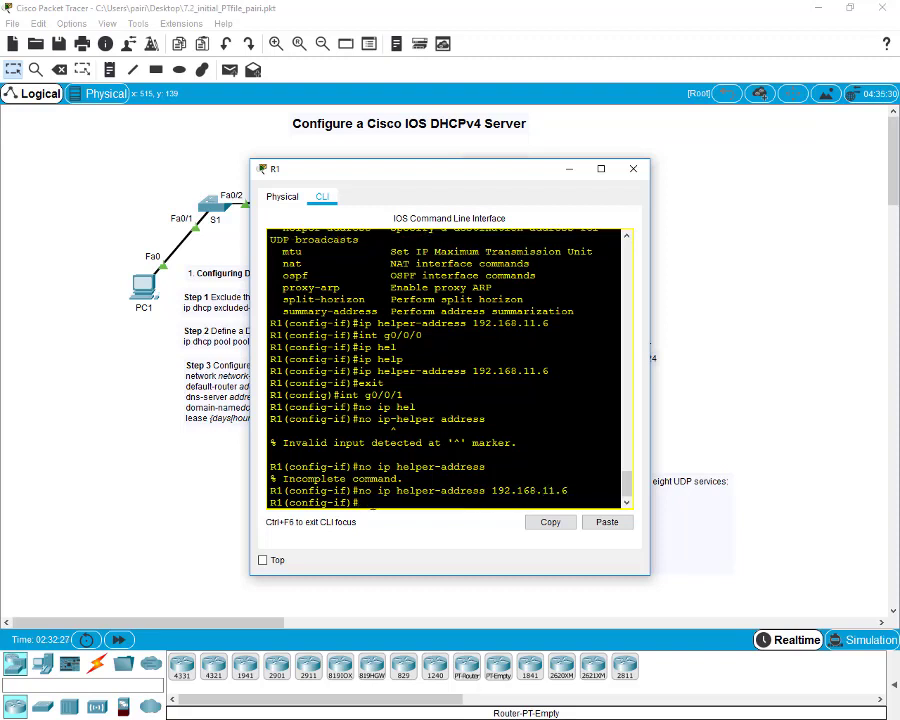
key(Return)
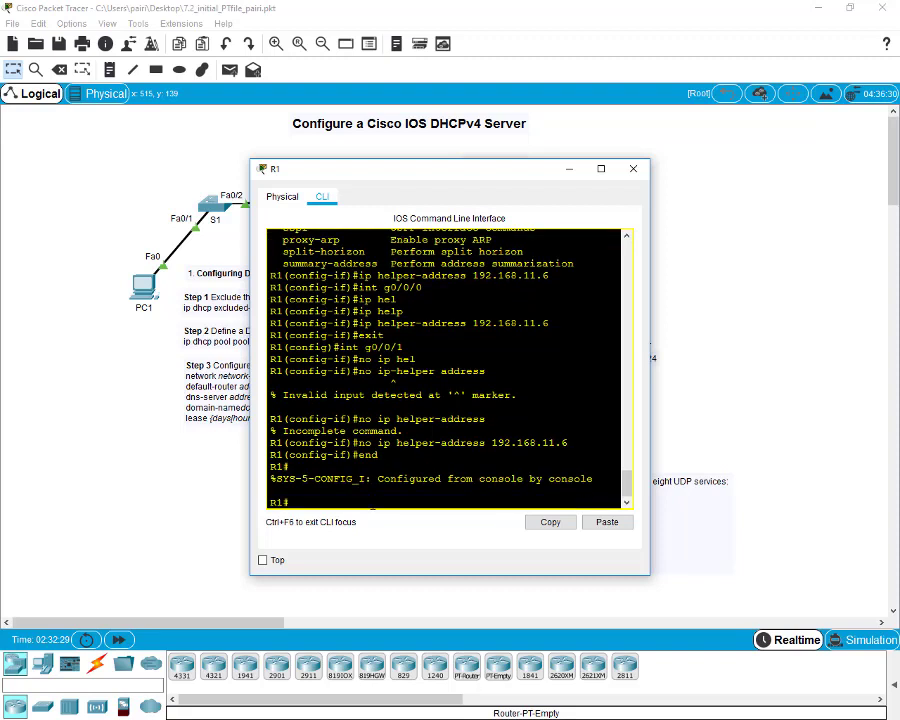
click(633, 169)
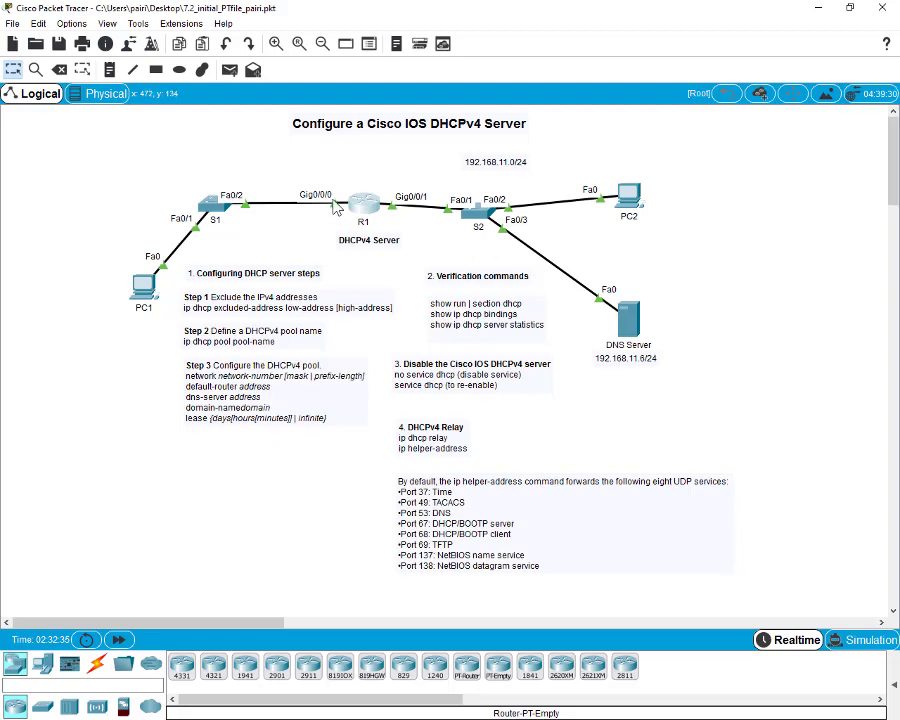
- Retest DHCP on PC1 by switching its IP configuration to Static and back to DHCP, and close the window
click(143, 287)
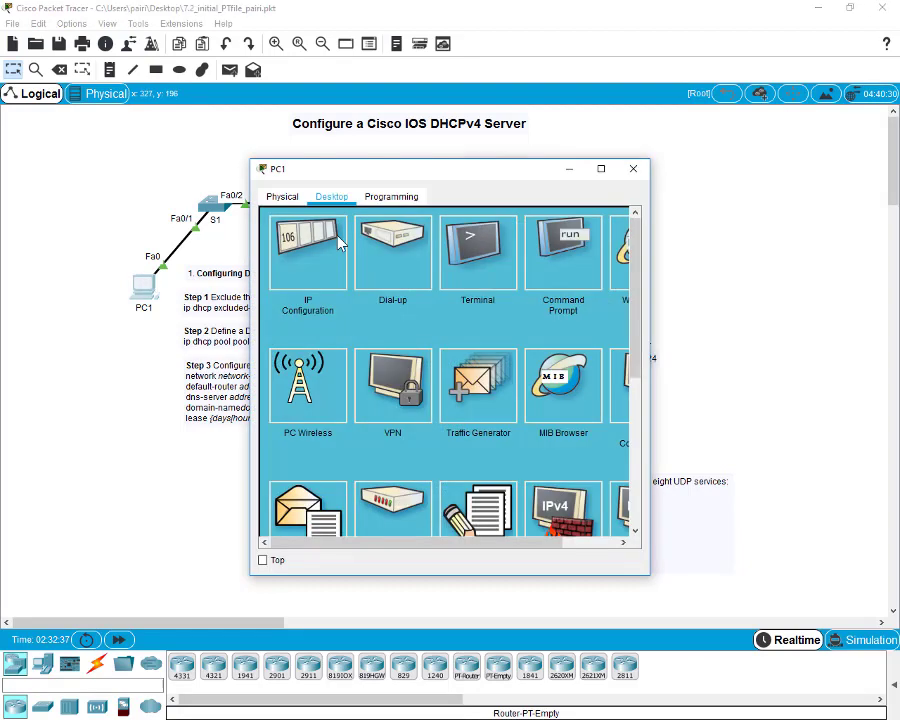
click(318, 245)
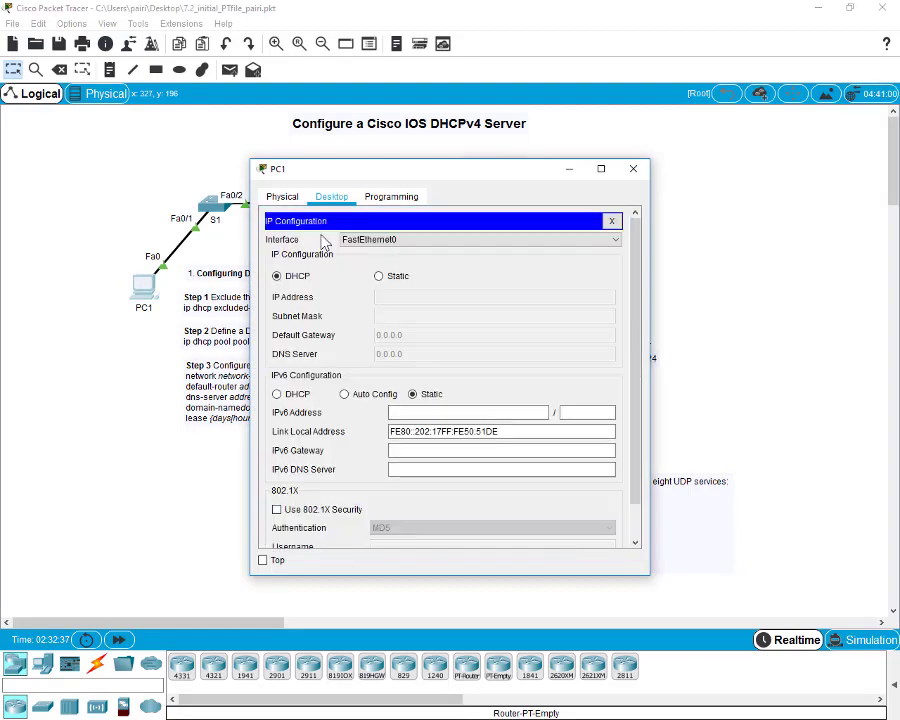
click(378, 277)
click(278, 277)
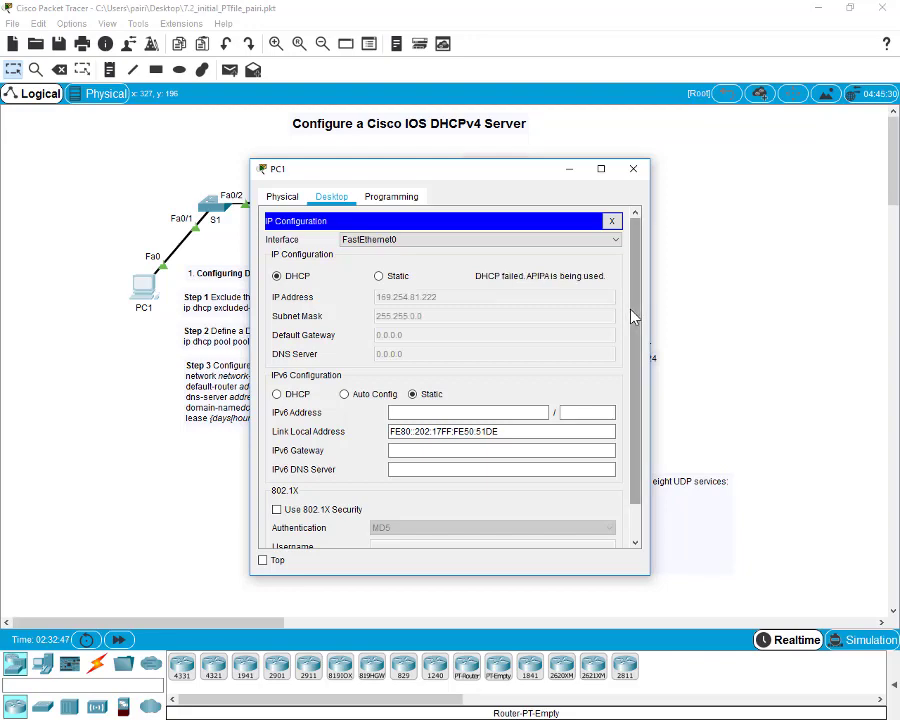
click(612, 220)
click(633, 168)
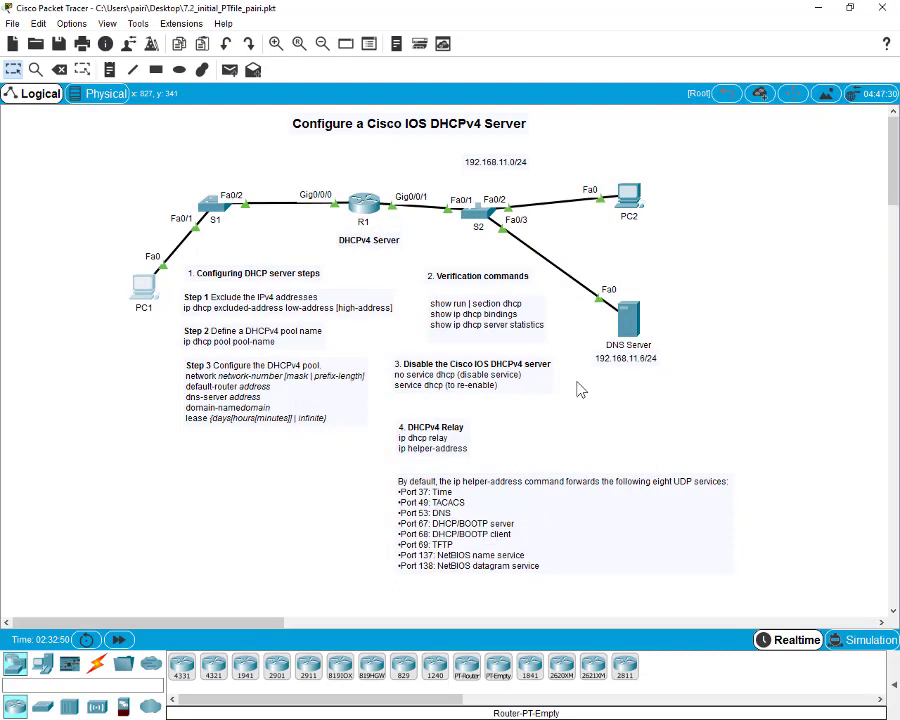
- Check DNS Server's static IP configuration, including its default gateway, and close the window
click(632, 333)
click(412, 198)
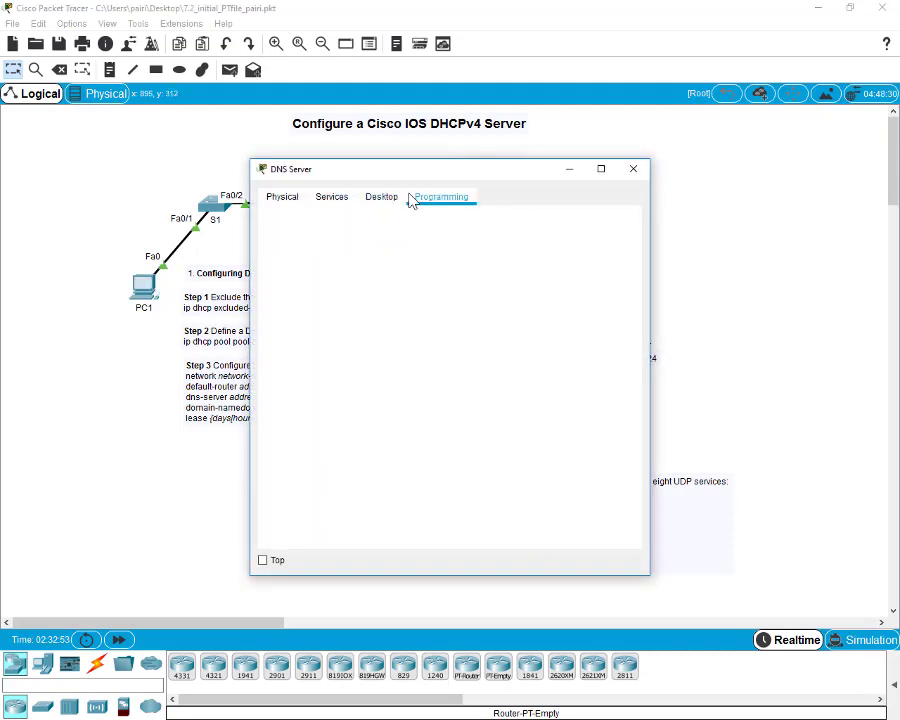
click(381, 197)
click(305, 240)
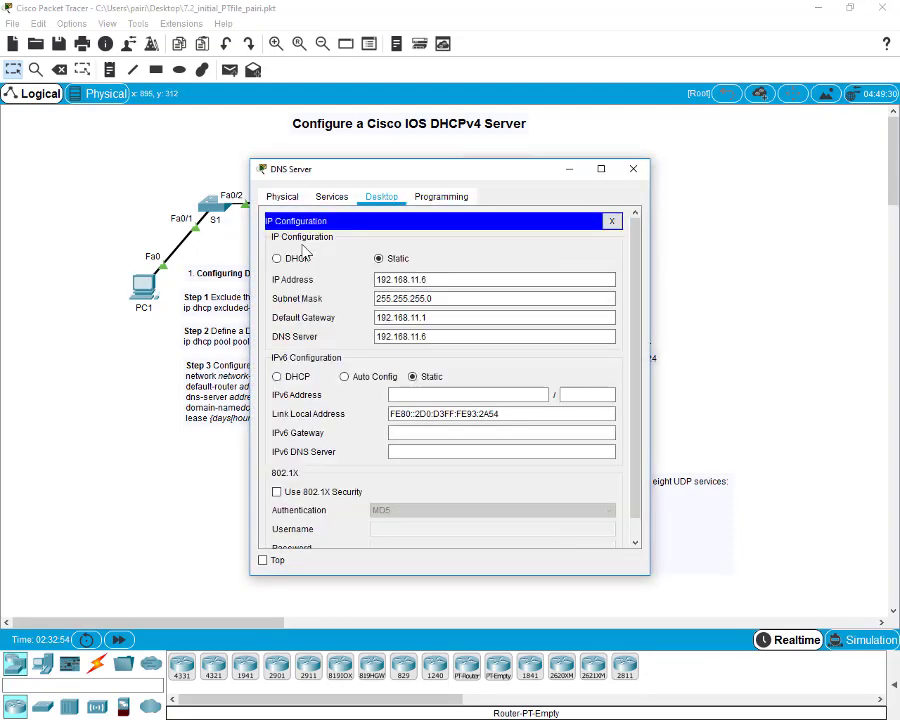
click(437, 319)
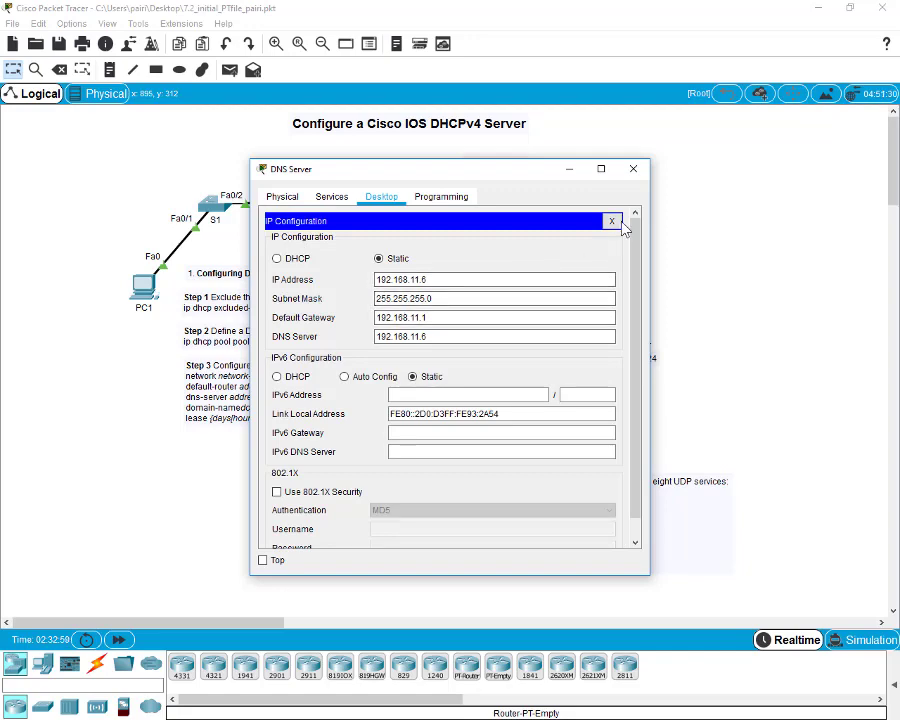
click(615, 220)
click(633, 169)
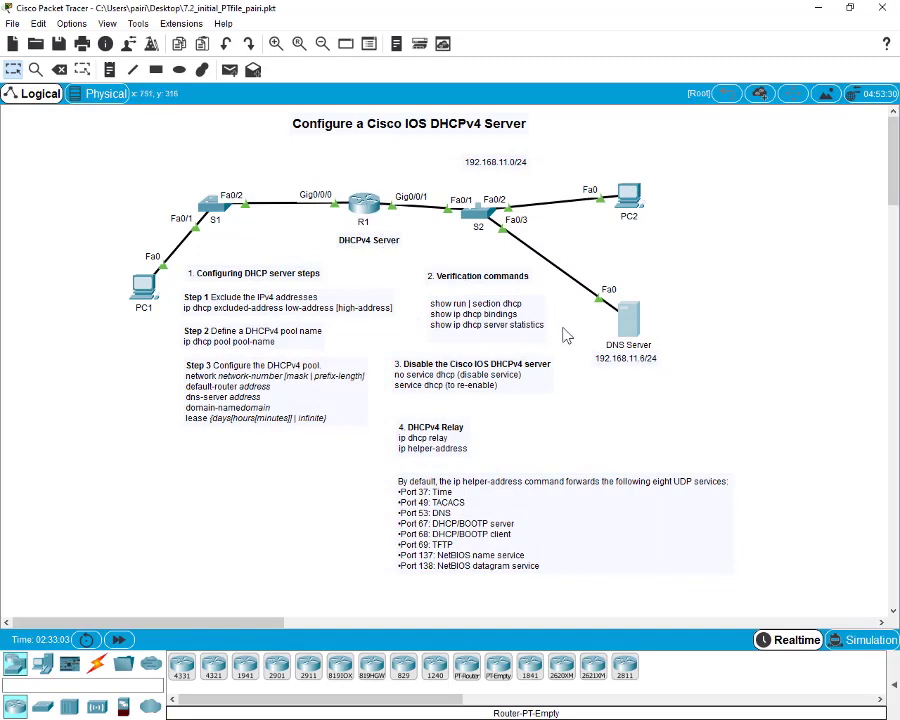
- Check the DHCP-assigned IP configuration on PC2 and close its window
click(628, 195)
click(333, 248)
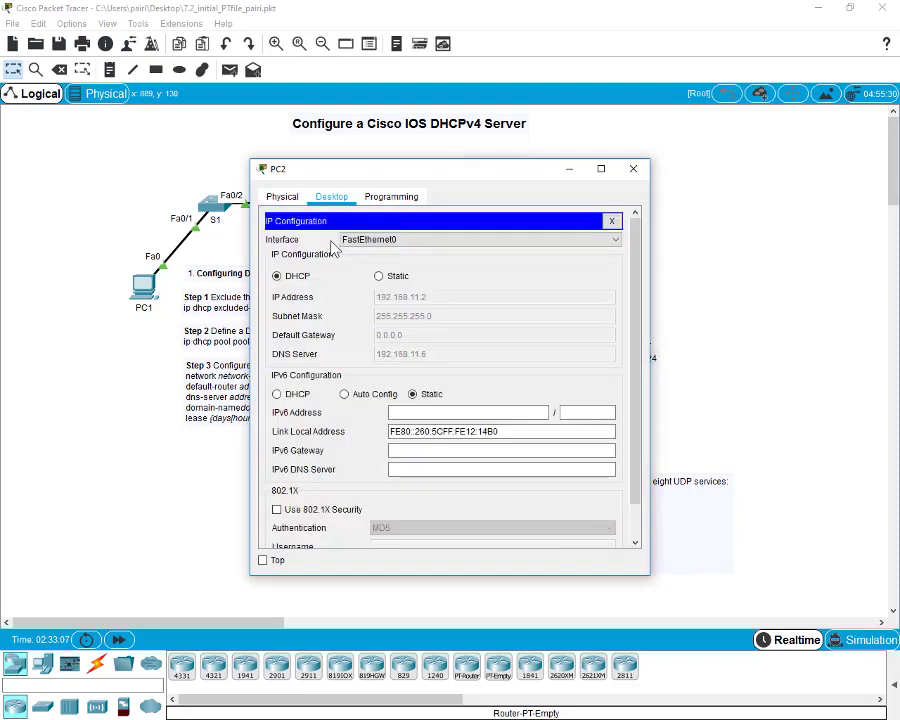
click(632, 170)
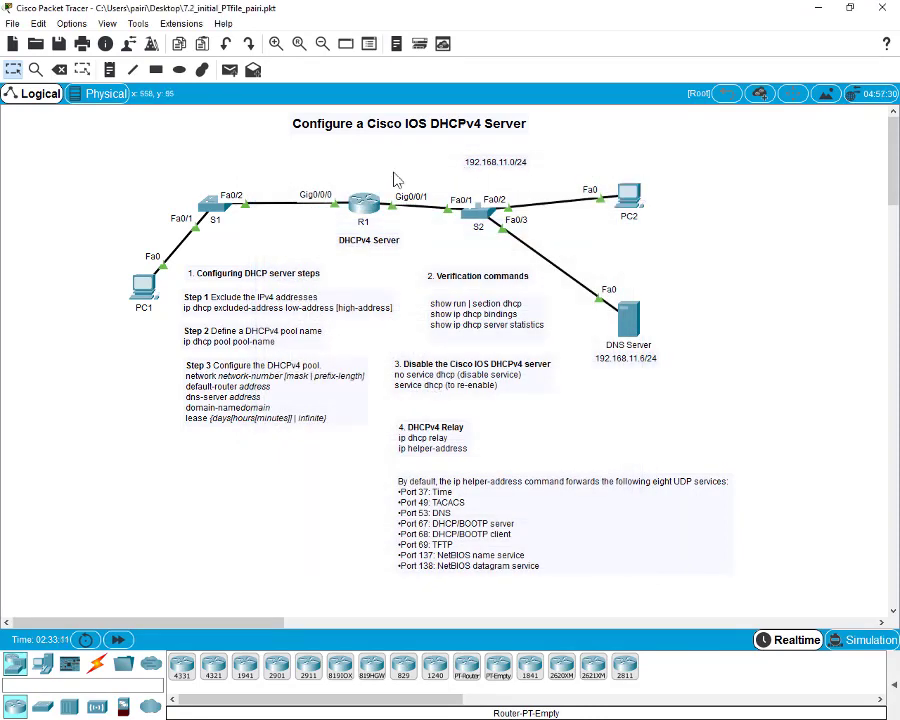
- Request an IPv4 address on PC1 again by switching from DHCP to Static and back, and close its window
click(152, 289)
click(306, 258)
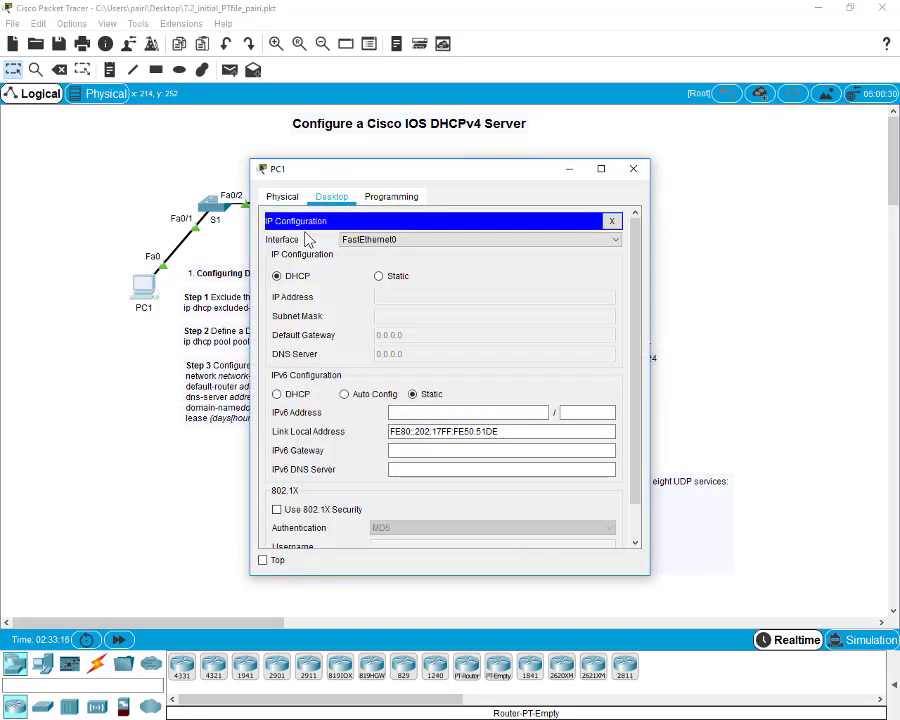
click(378, 276)
click(276, 276)
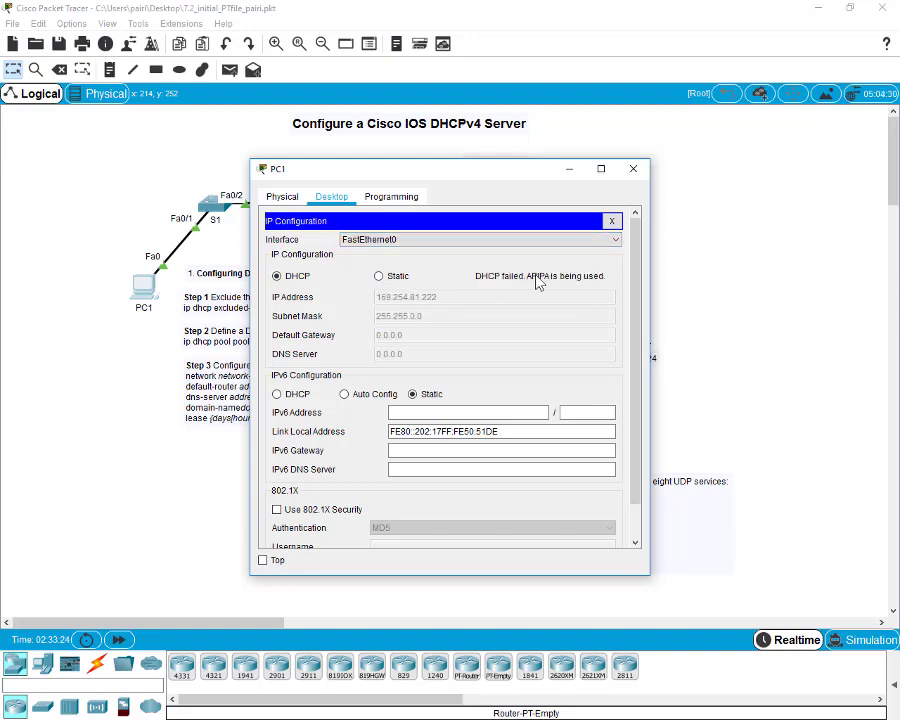
click(634, 169)
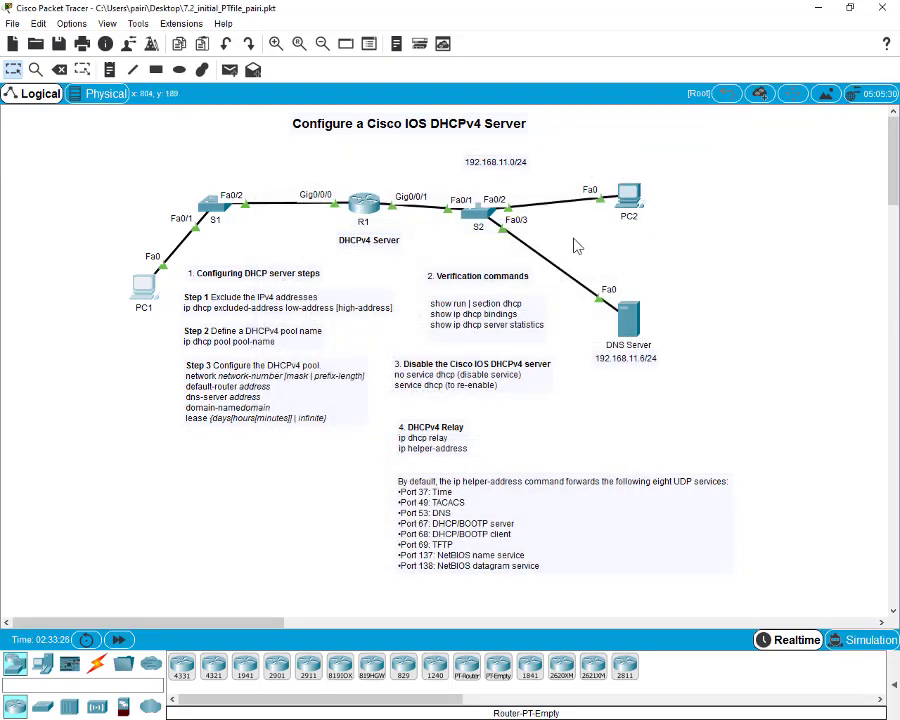
- Open DNS Server's DHCP service settings and try to add a pool under the name serverPool
click(628, 318)
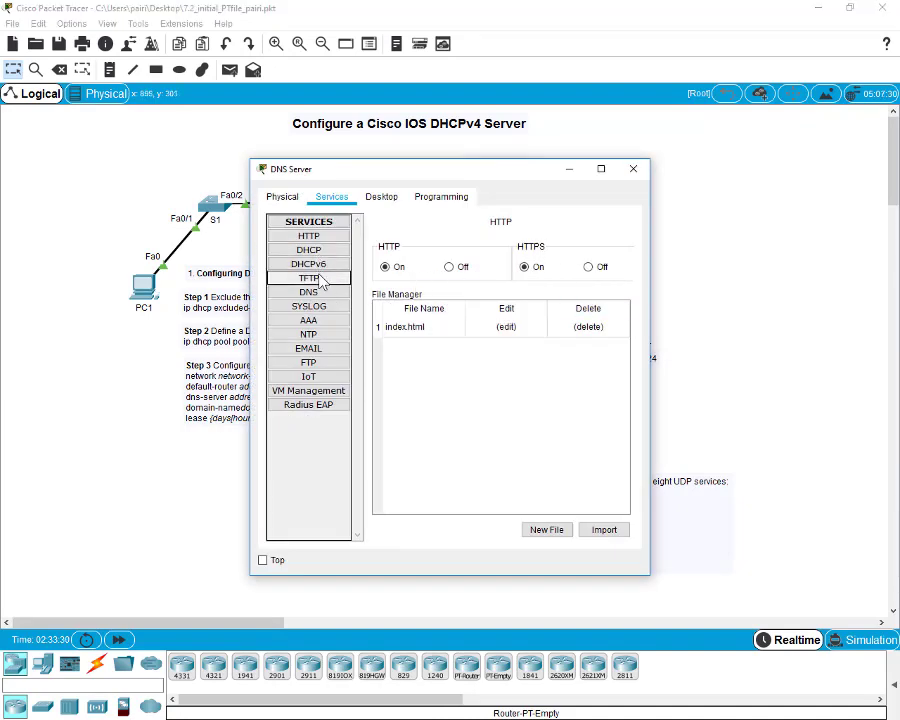
click(309, 250)
click(479, 484)
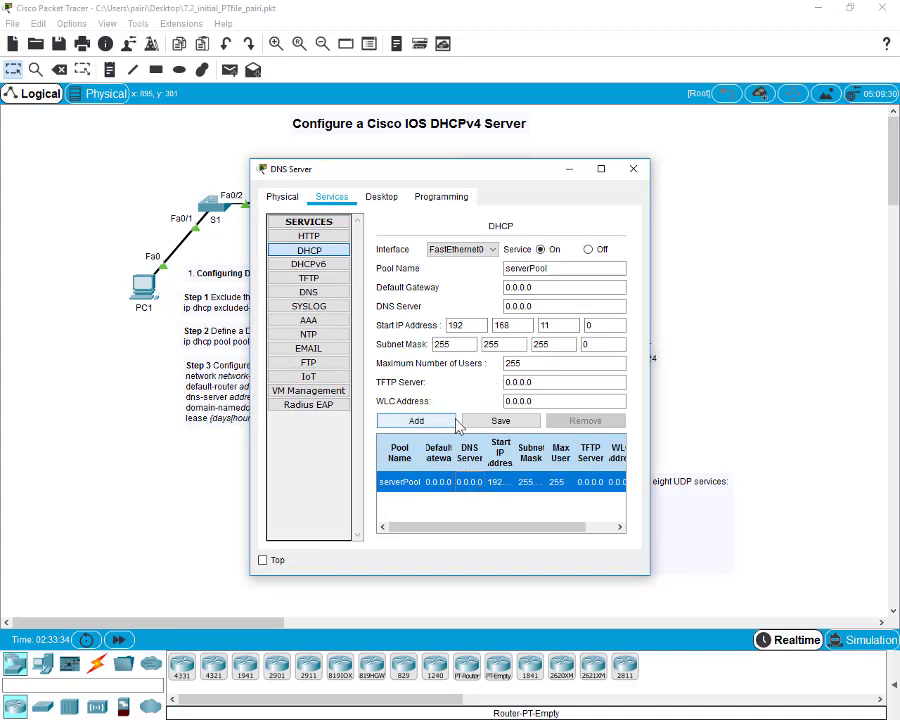
click(422, 421)
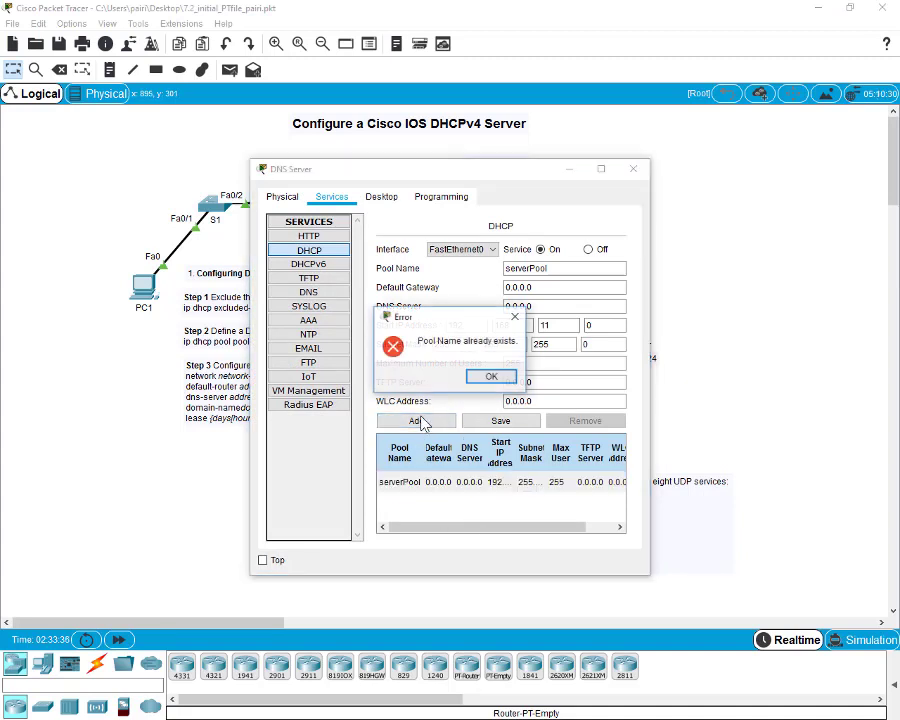
click(491, 376)
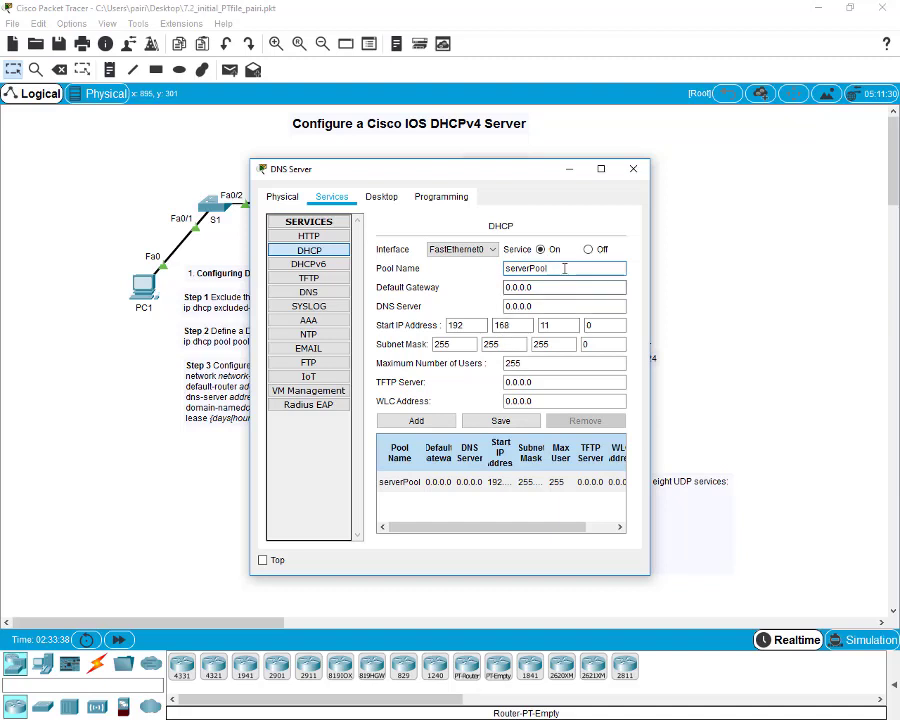
drag(562, 268, 454, 268)
key(Left)
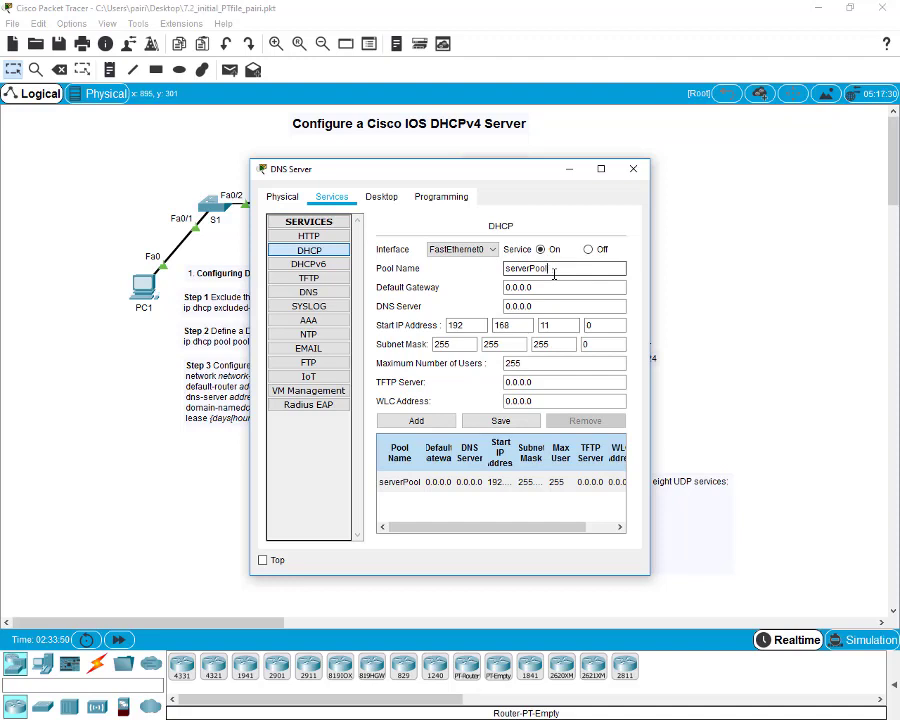
- Set serverPool's default gateway to 192.168.11.1 and DNS server to 192.168.11.6, save the pool, and close DNS Server
drag(532, 287, 451, 291)
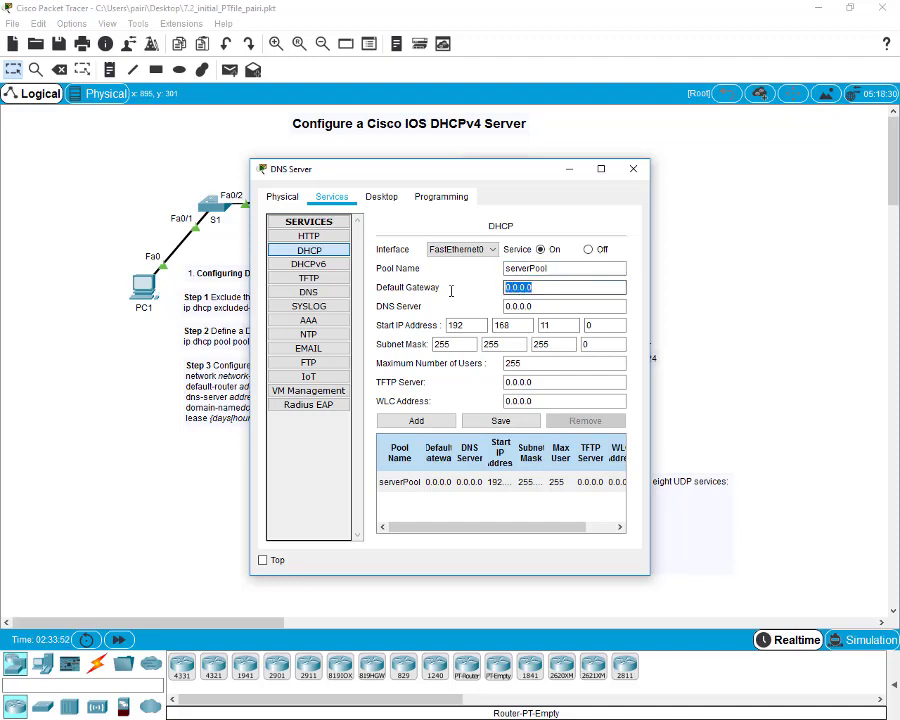
text(192.168.11.1)
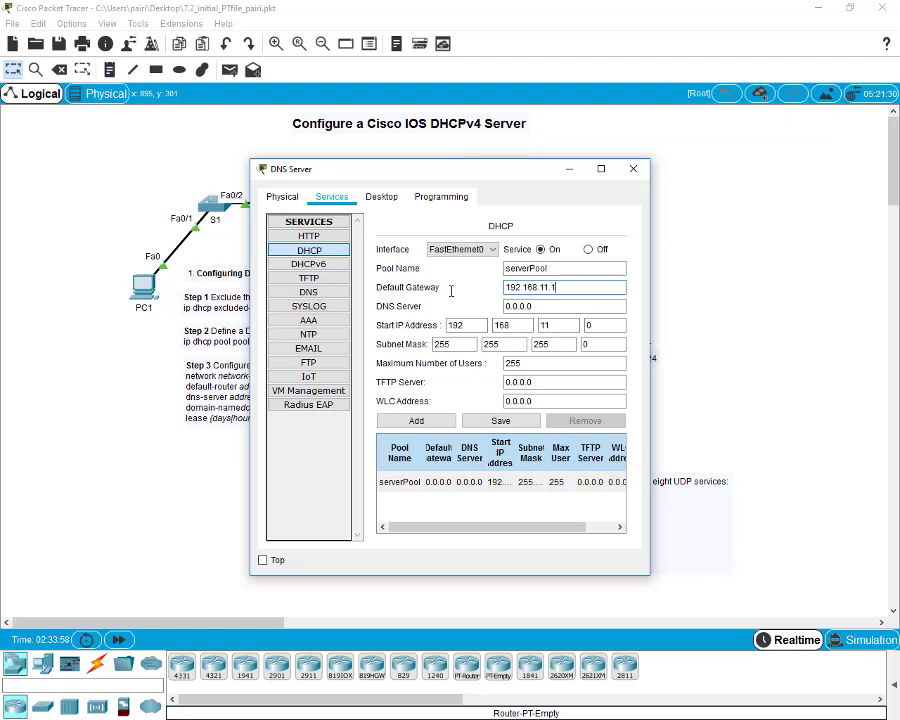
click(535, 306)
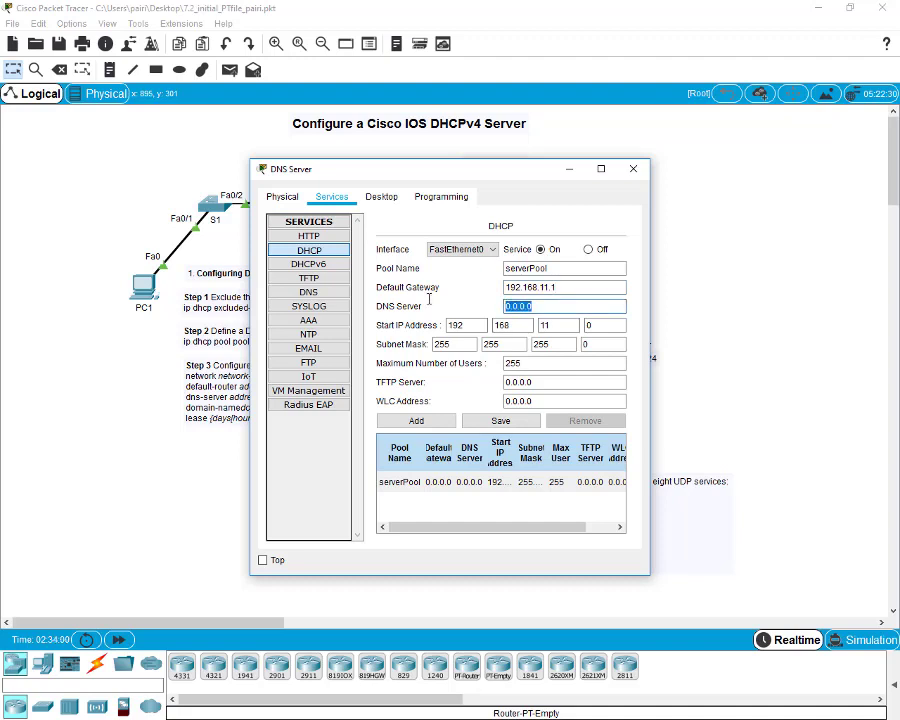
text(192.168.11.6)
click(489, 425)
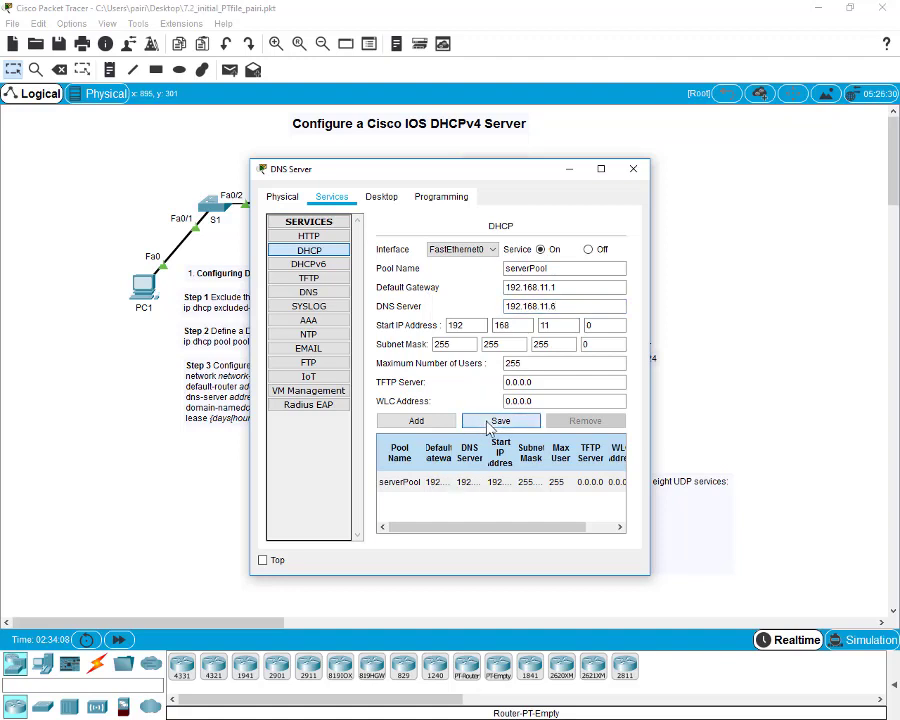
click(633, 170)
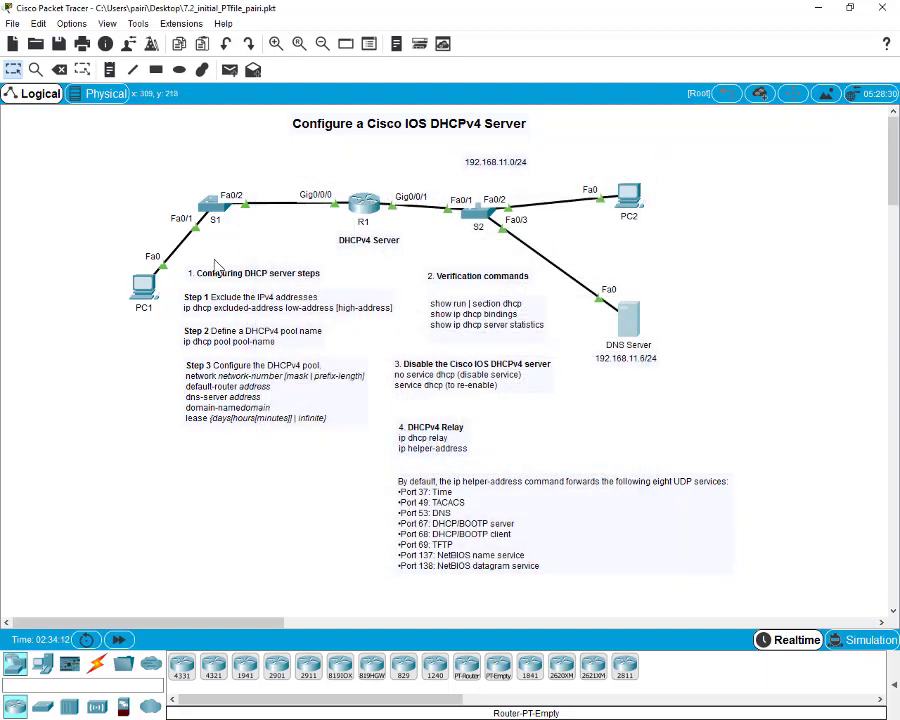
- Retest DHCP on PC1 with the updated server pool by toggling Static and DHCP, and close its window
click(145, 288)
click(306, 252)
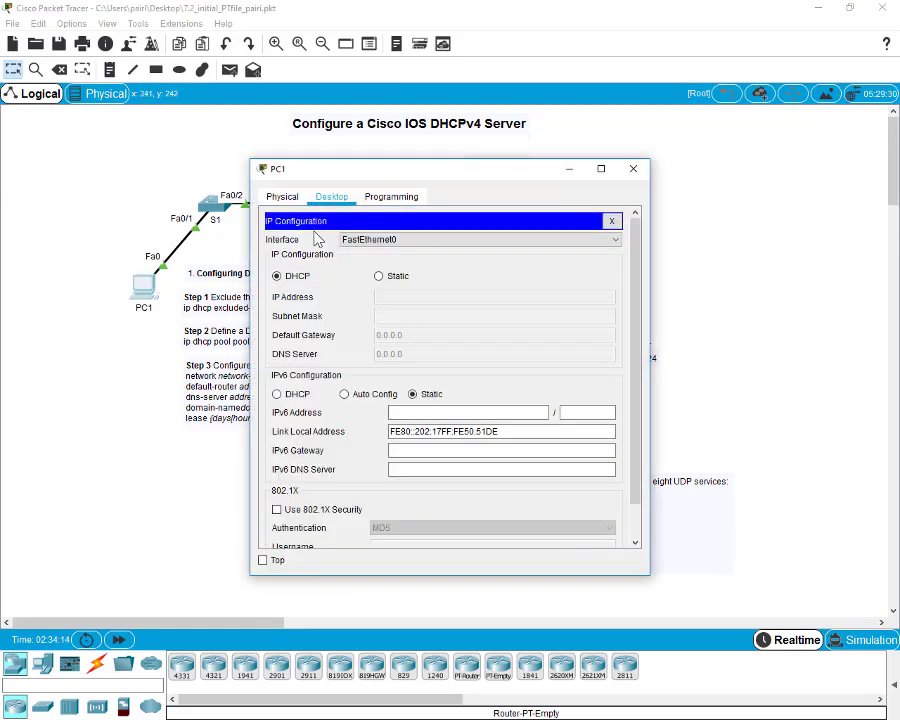
click(379, 276)
click(281, 277)
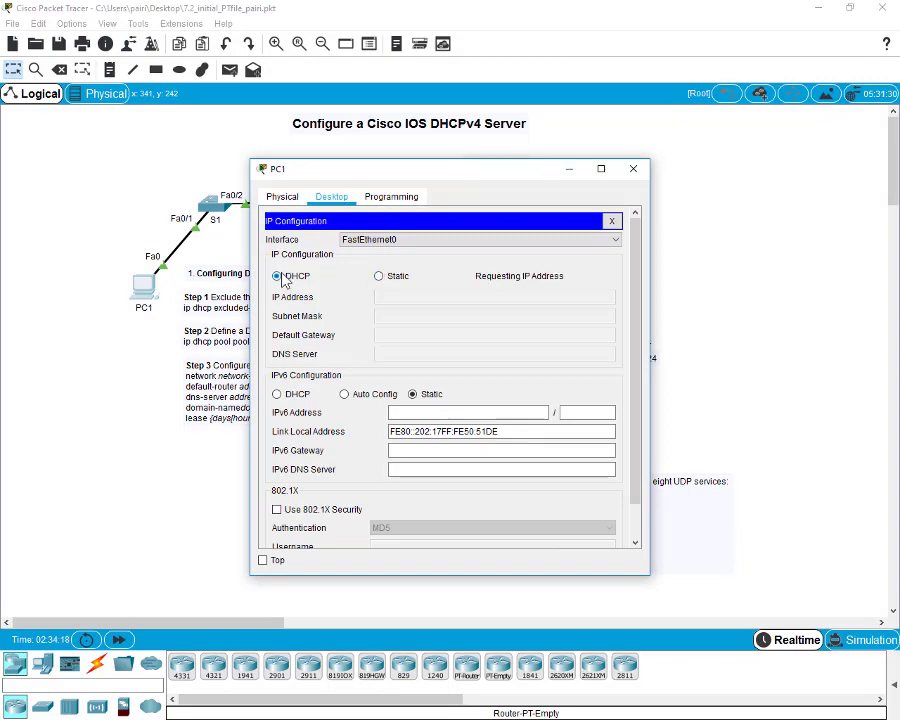
drag(434, 173, 405, 246)
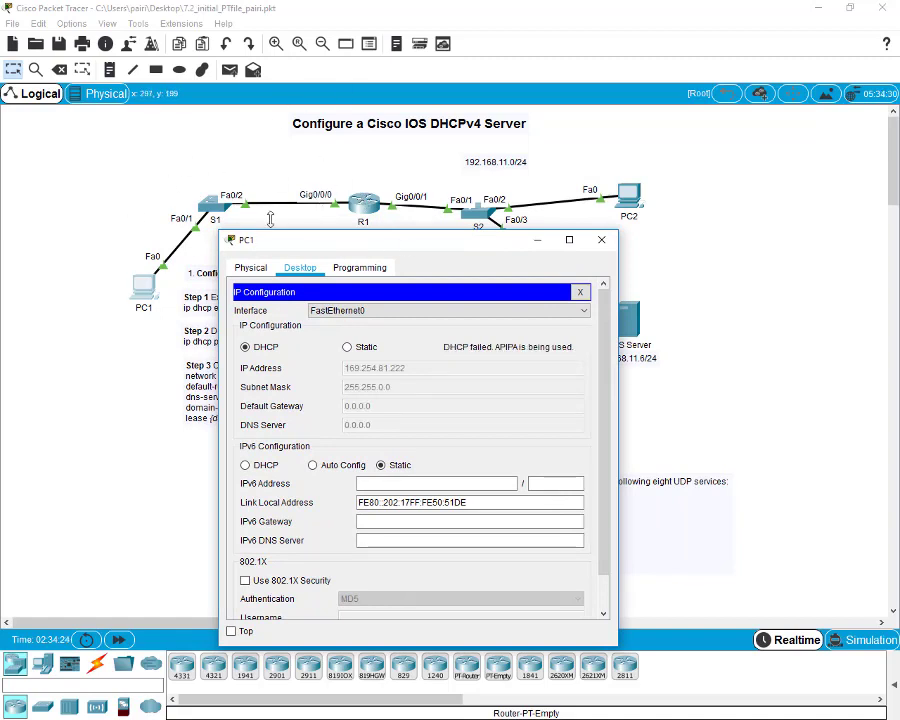
click(602, 239)
- Renew PC2's DHCP configuration by switching to Static and back to DHCP, and close its window
click(634, 200)
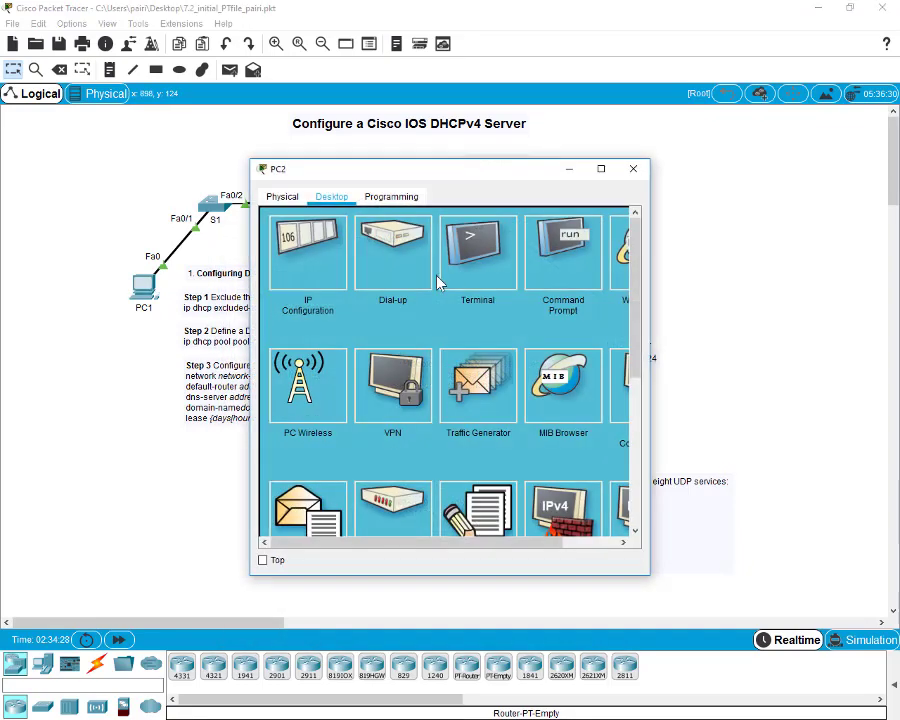
click(305, 238)
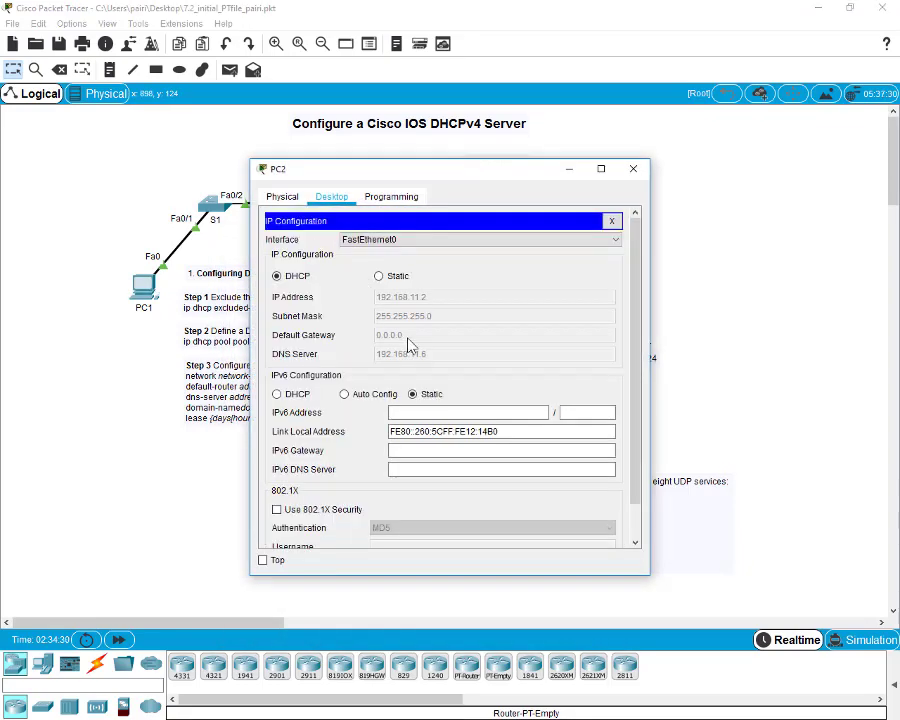
click(379, 277)
click(277, 276)
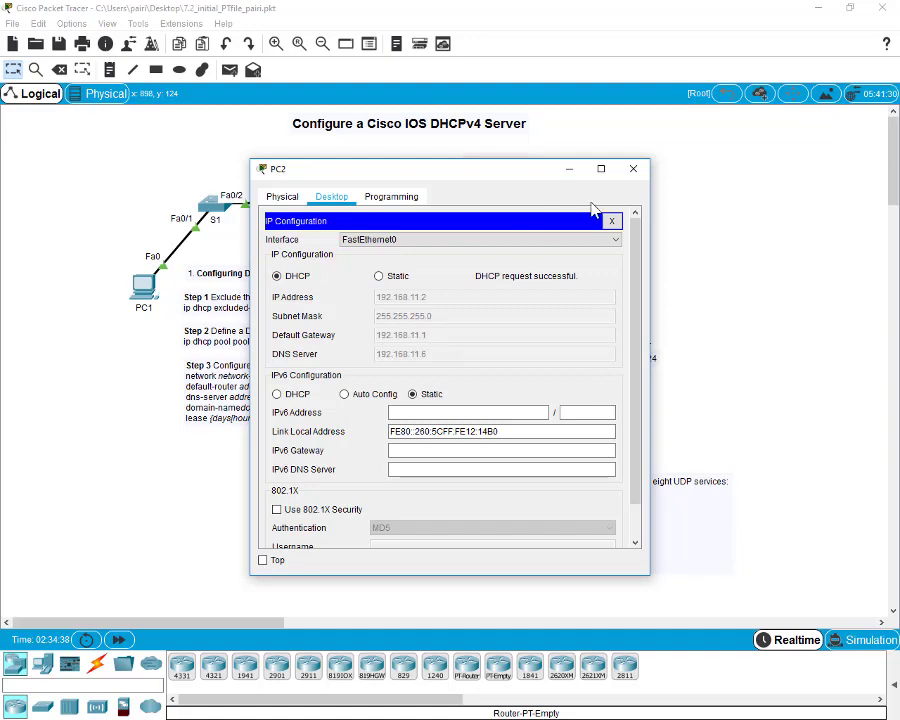
click(633, 168)
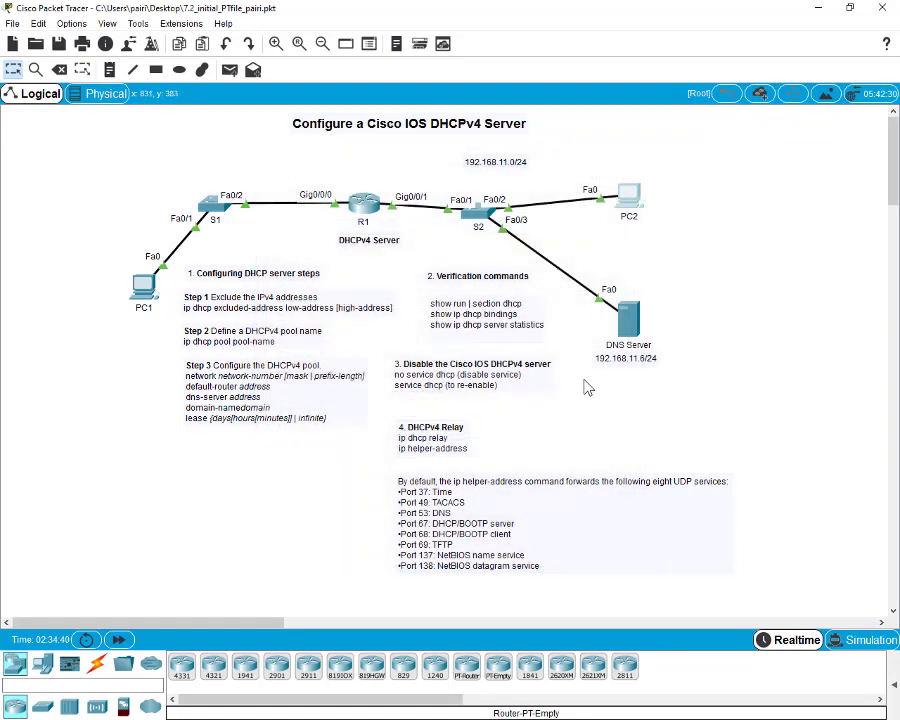
- Add DHCP pool serverPool2 on DNS Server with default gateway 192.168.10.1 and start IP address 192.168.10.0, and close the window
click(628, 305)
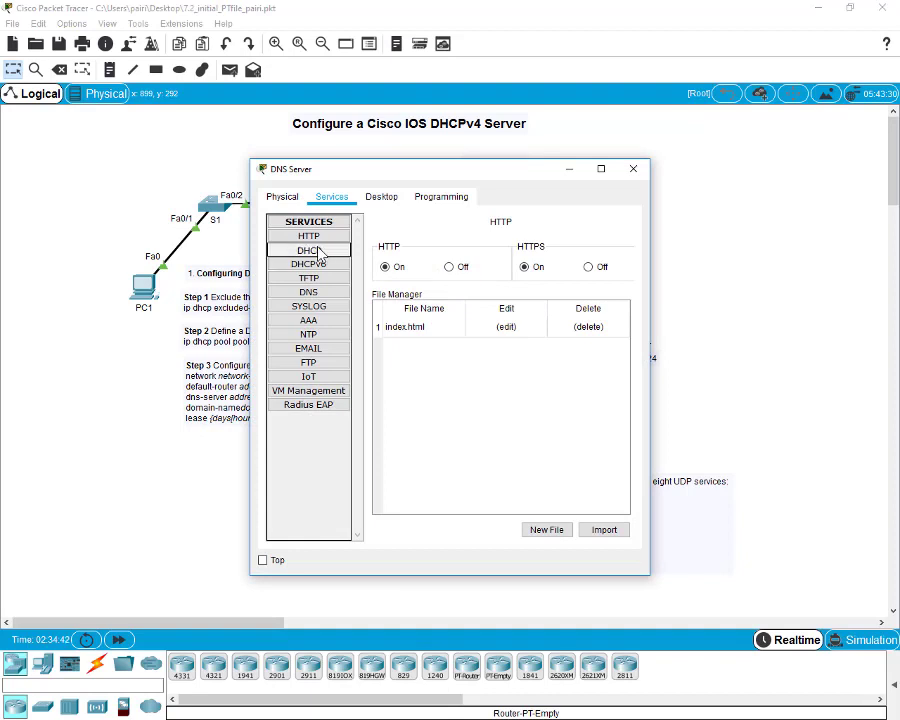
click(309, 251)
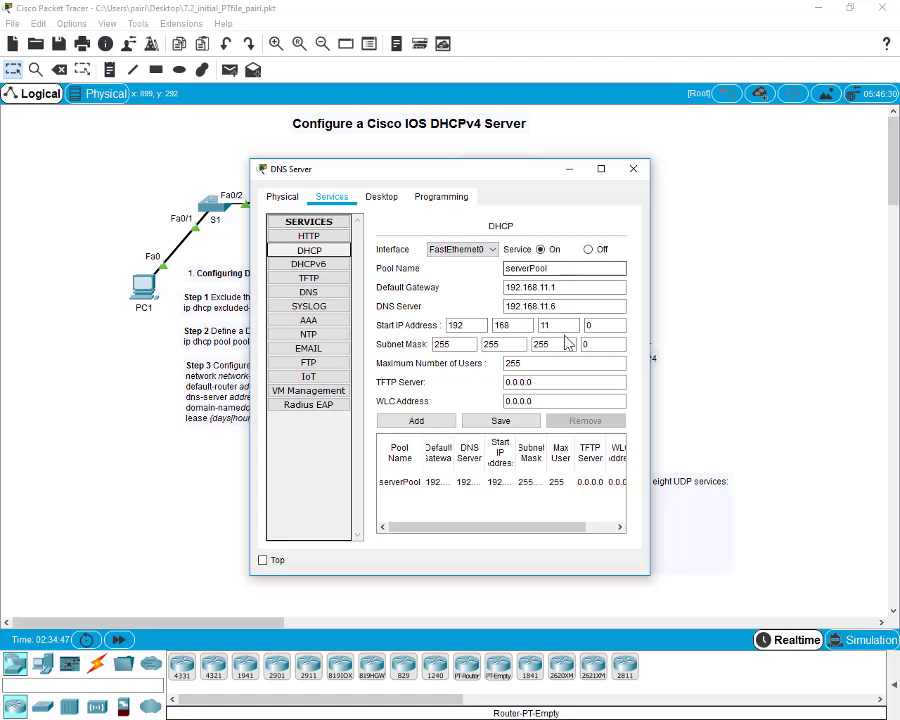
click(555, 269)
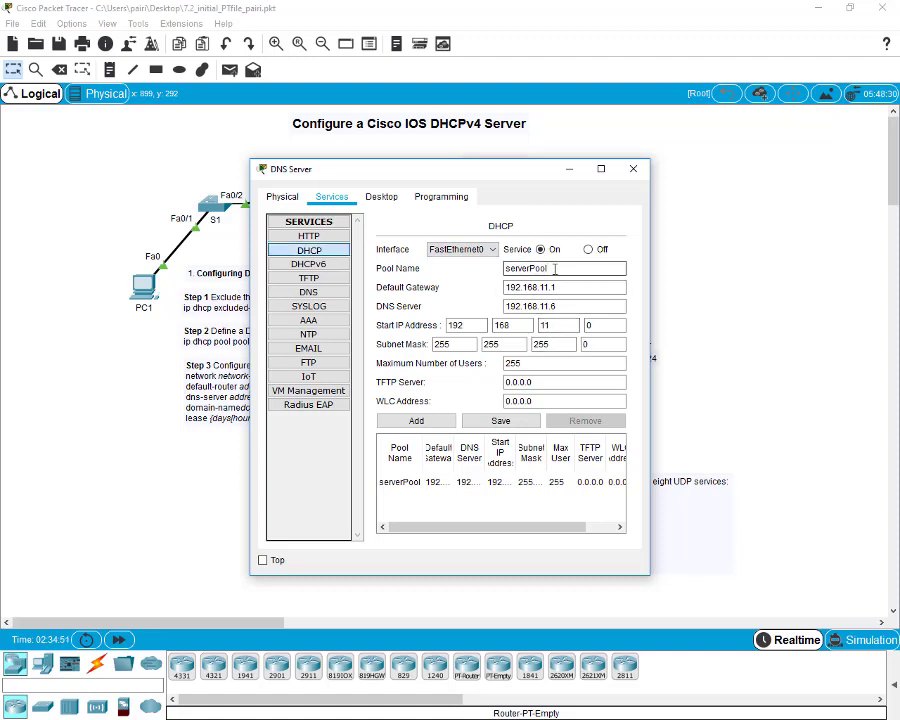
text(2)
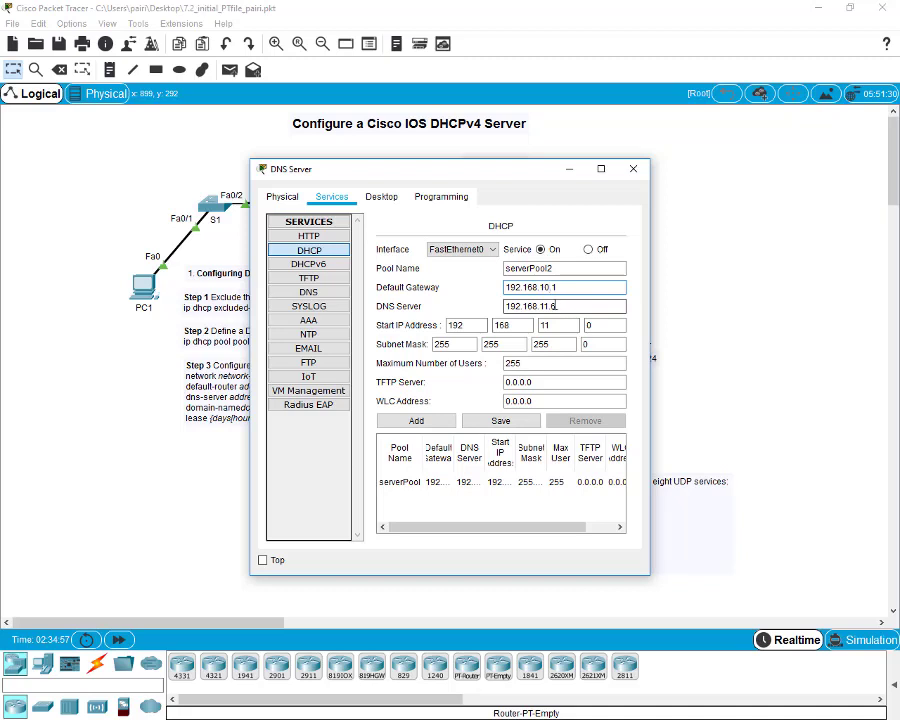
click(552, 325)
key(BackSpace)
text(0)
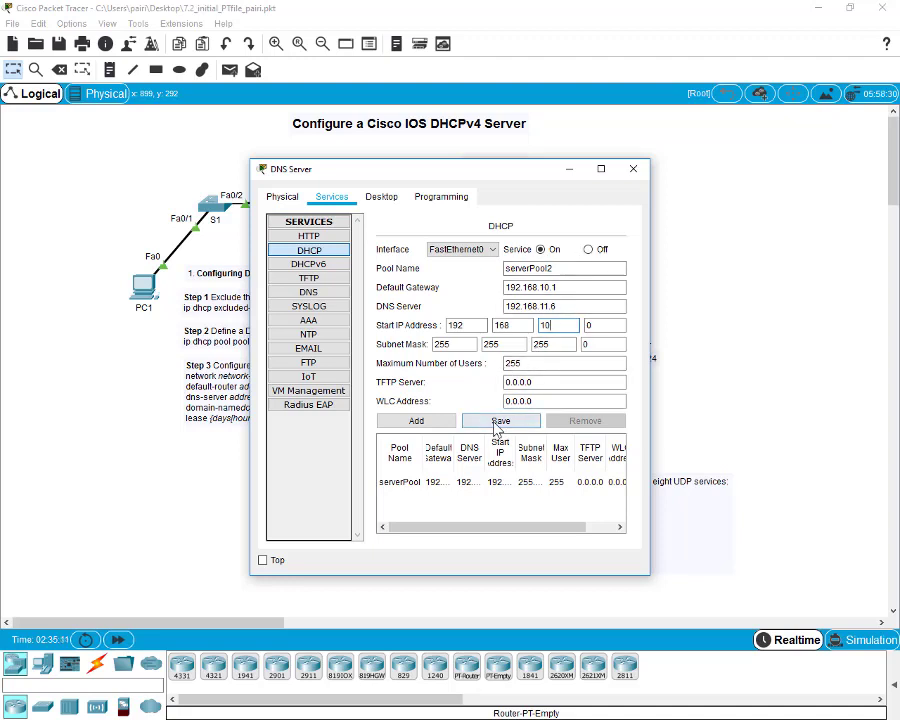
click(432, 425)
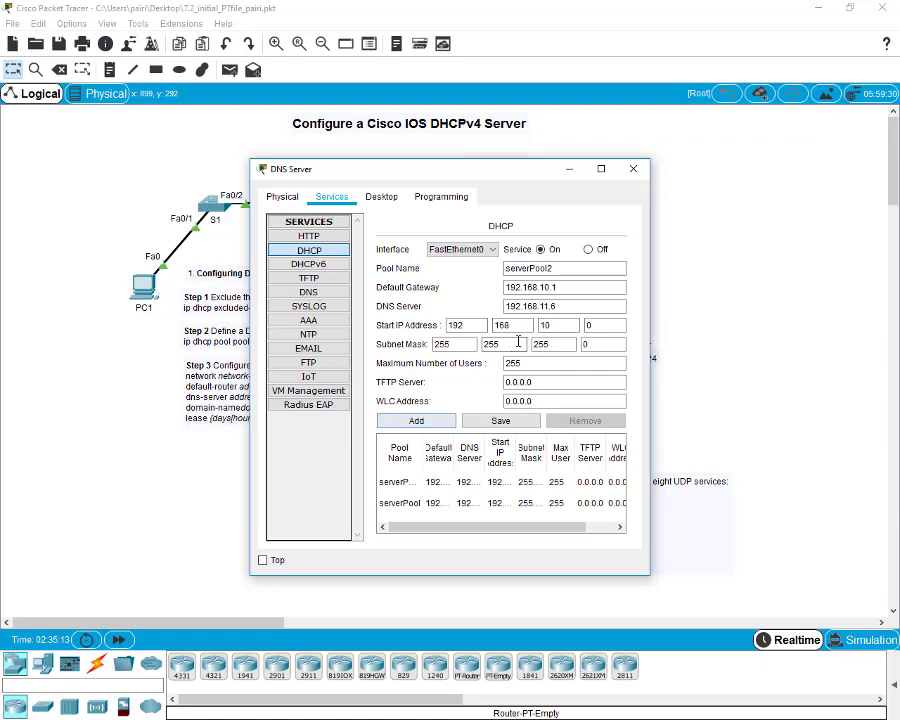
click(633, 170)
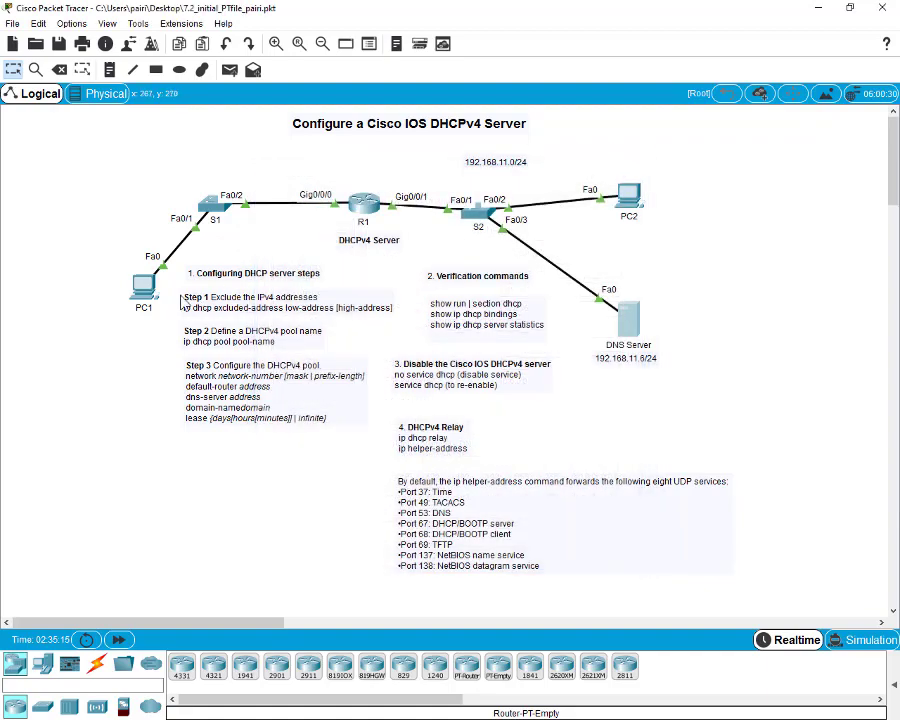
- Request a DHCP address on PC1, check the assigned IP configuration, and close its window
click(145, 284)
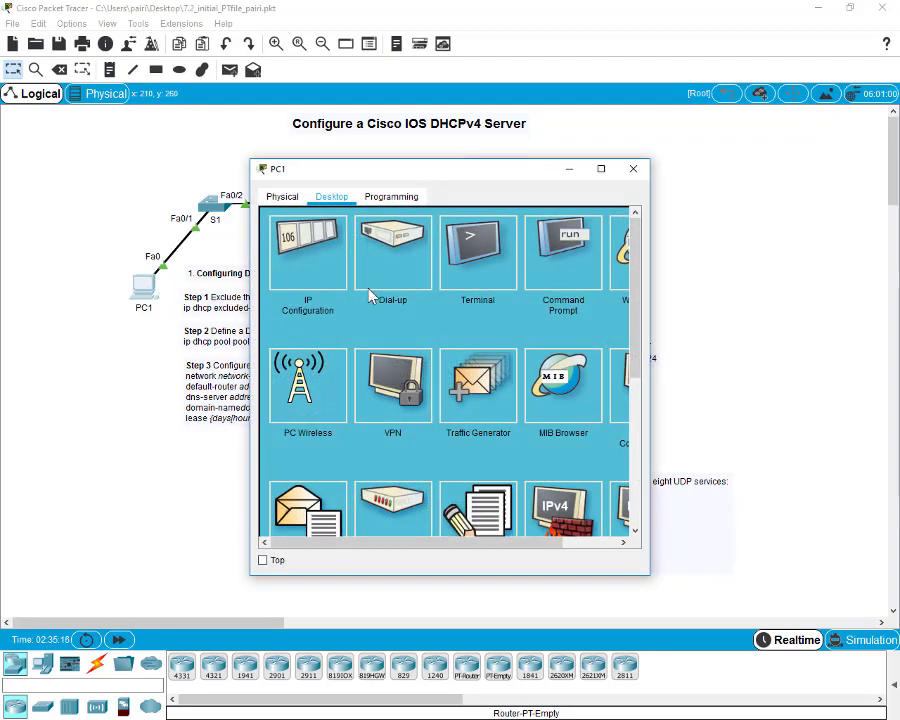
click(310, 248)
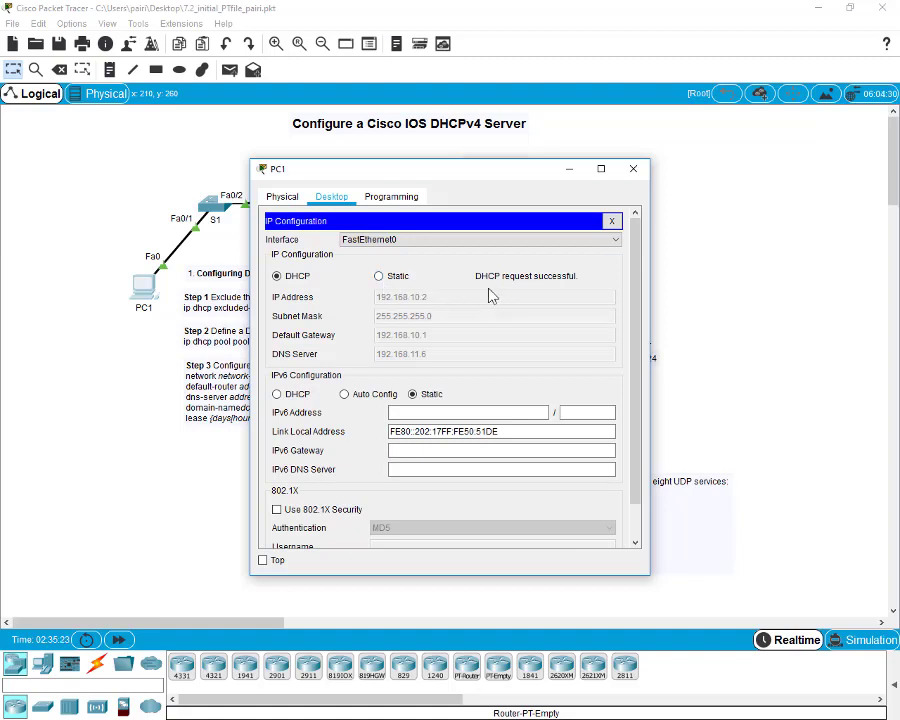
click(636, 172)
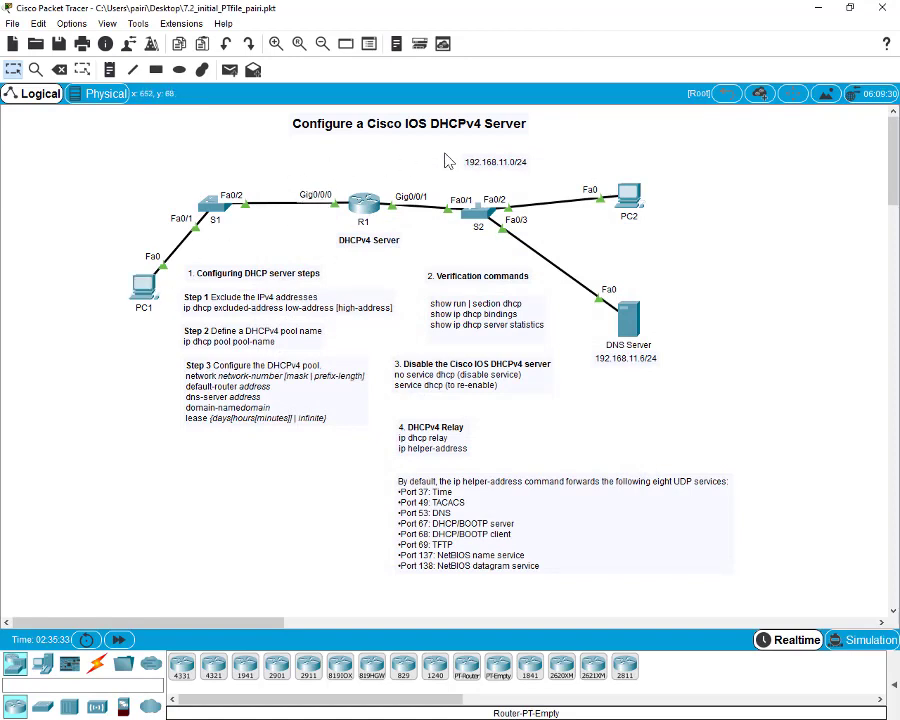
- Copy the 192.168.11.0/24 network label to above the link between S1 and R1, and reposition the topology title
drag(484, 169, 223, 170)
key(ctrl+c)
key(ctrl+v)
drag(320, 132, 369, 132)
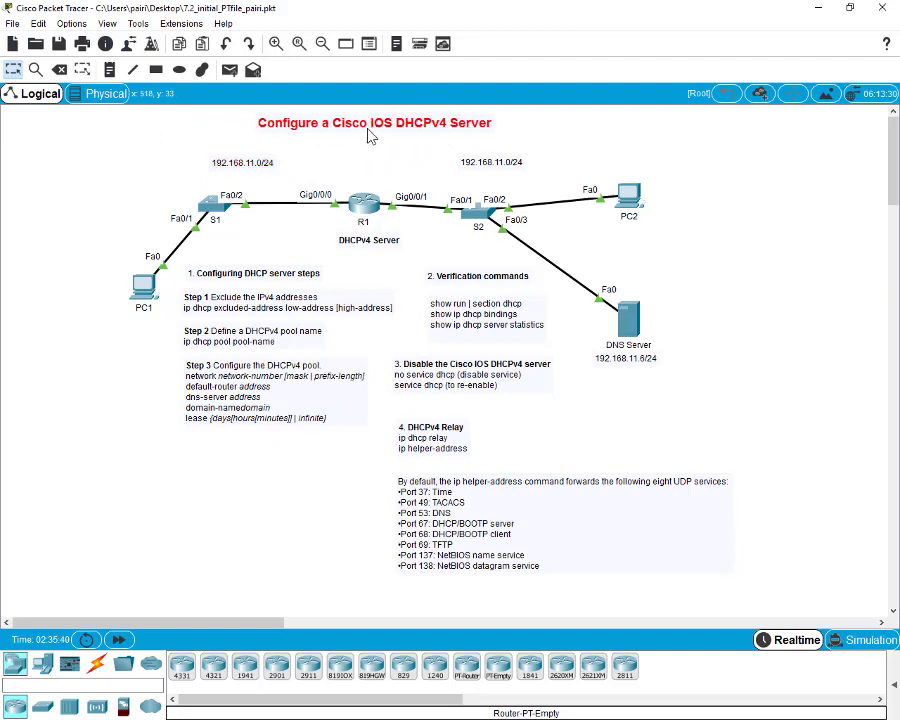
- Change the copied network label above the S1–R1 link to 192.168.10.0/24 and adjust its position
double_click(256, 166)
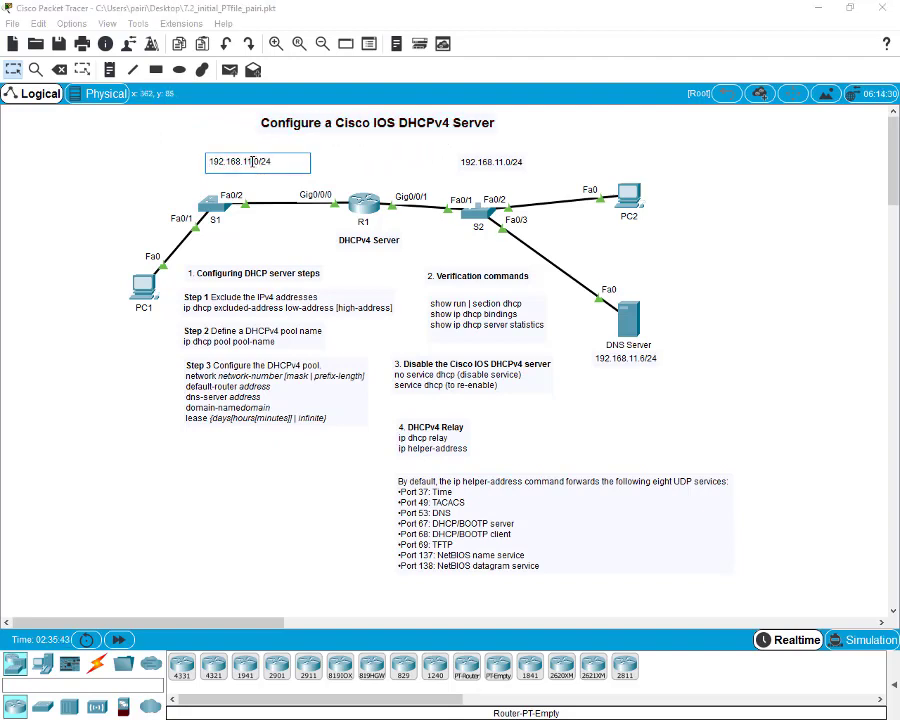
key(BackSpace)
text(0)
click(124, 176)
click(256, 170)
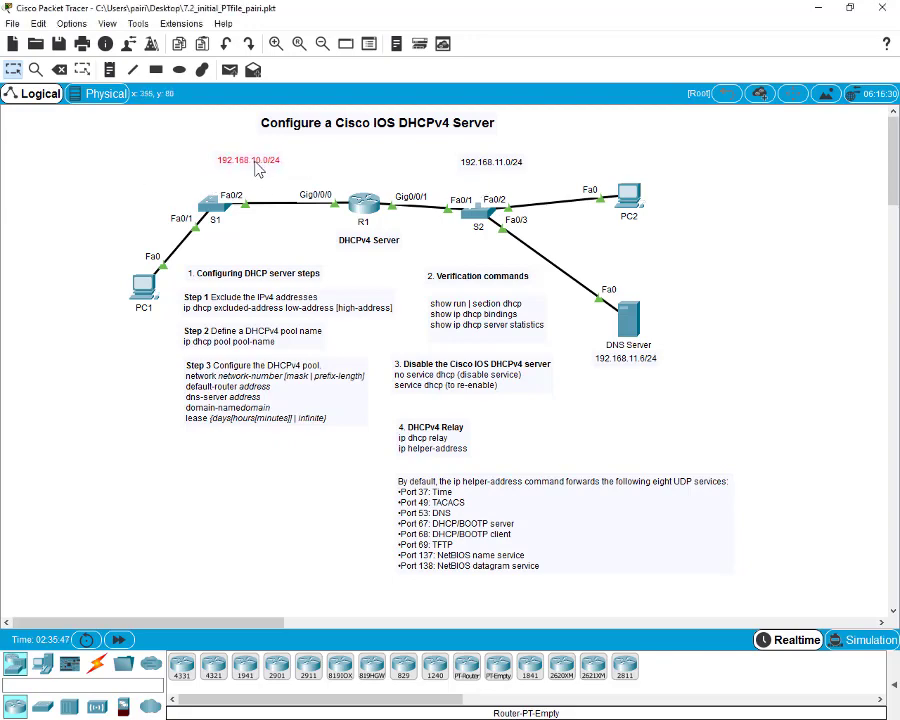
- Review the DHCP pool settings on DNS Server, close its window, and look over the DHCPv4 Relay note in the topology
click(627, 318)
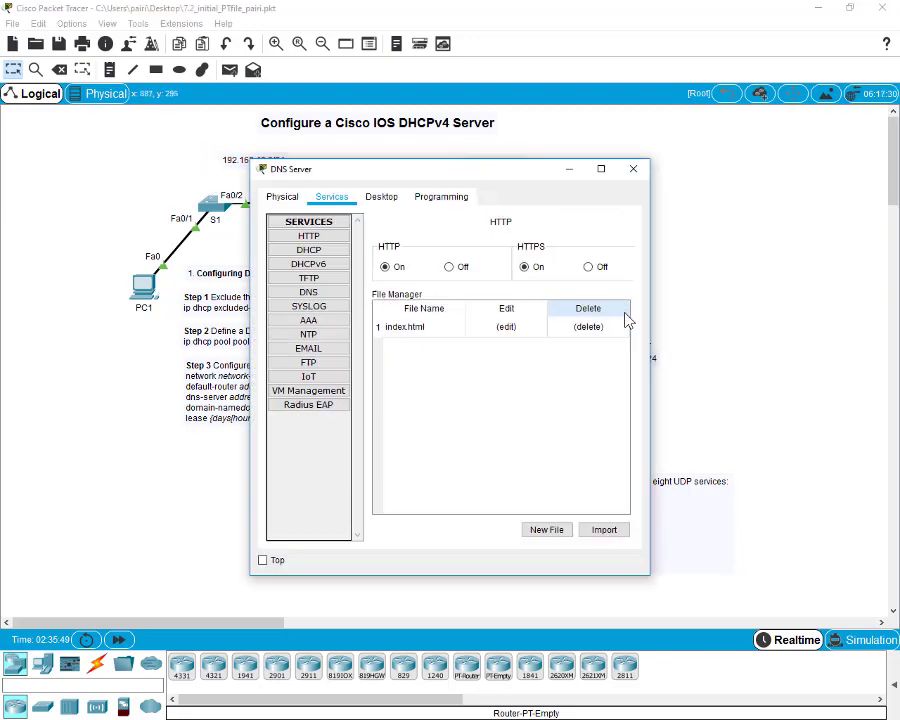
click(309, 252)
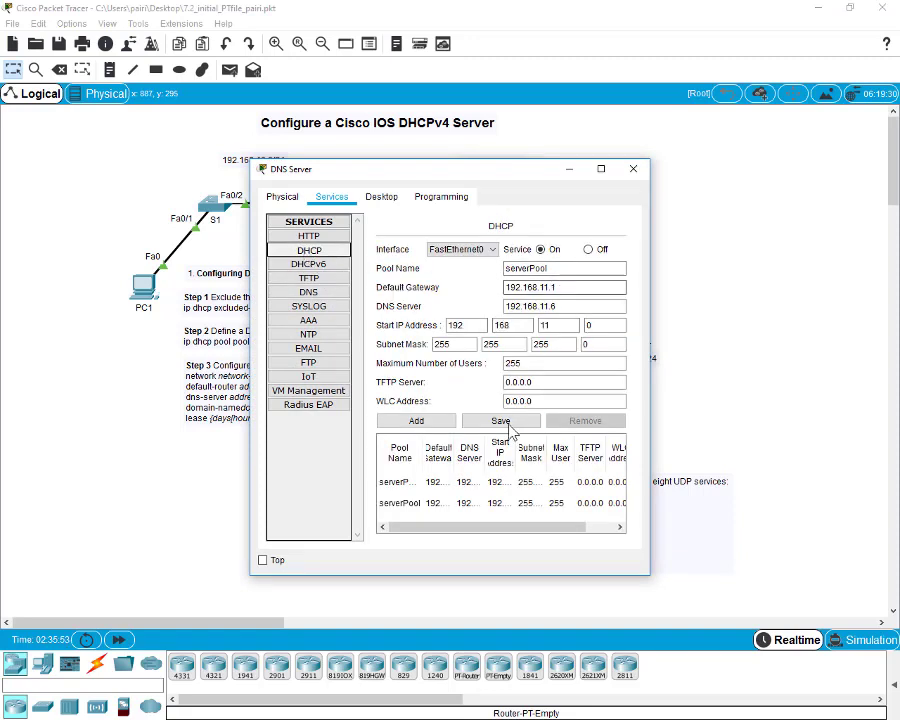
click(634, 170)
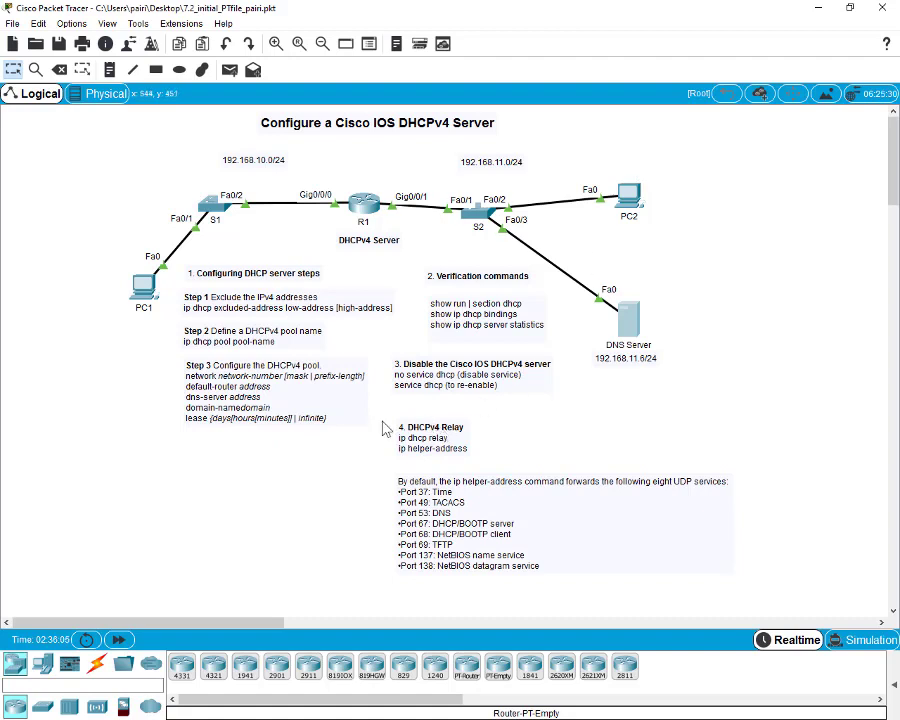
drag(384, 423, 500, 462)
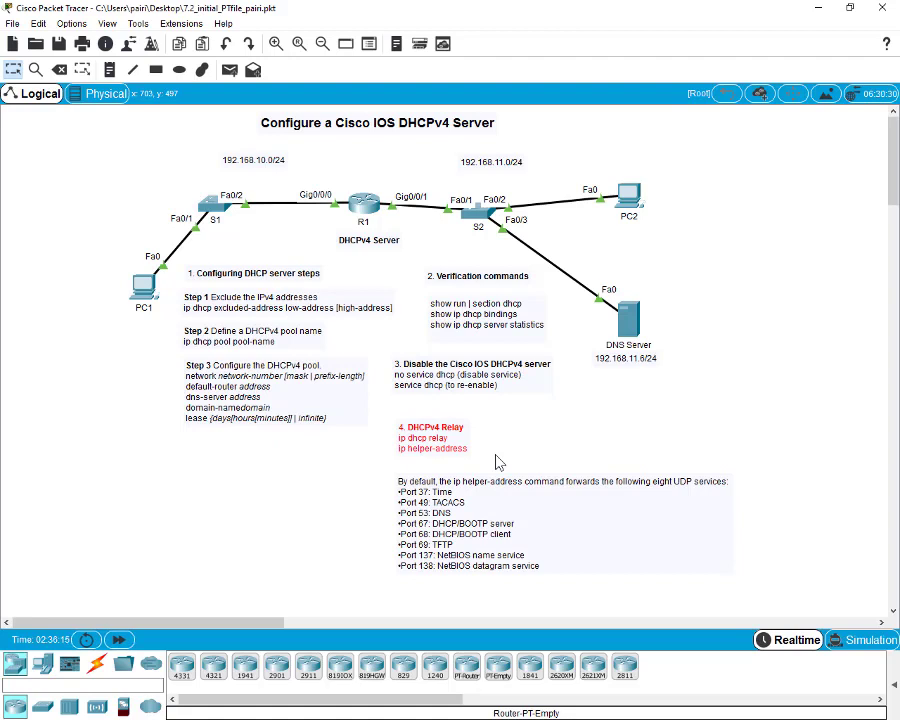
click(590, 440)
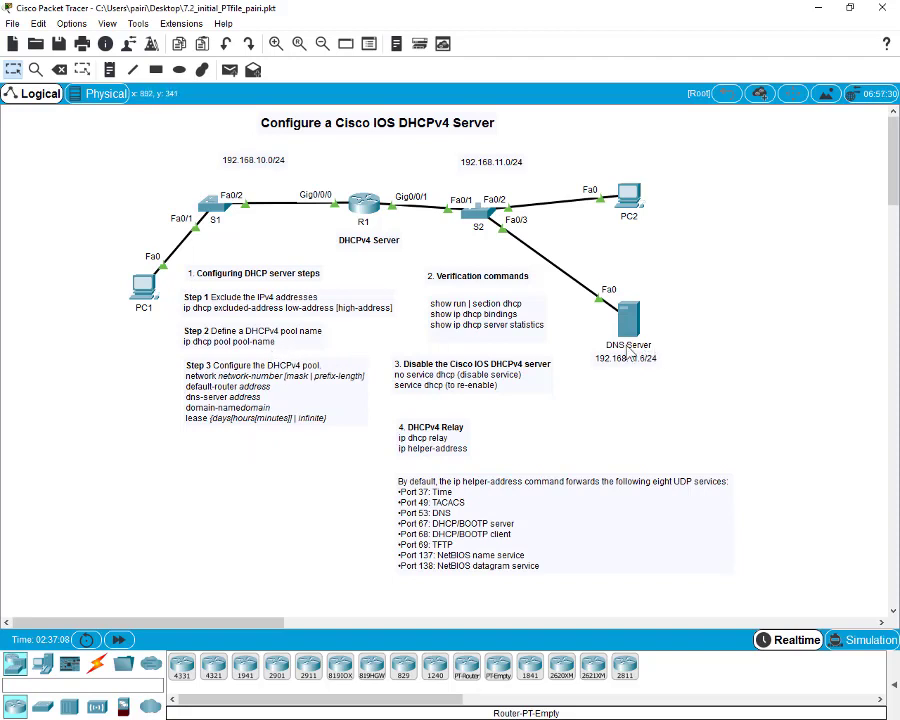
click(628, 318)
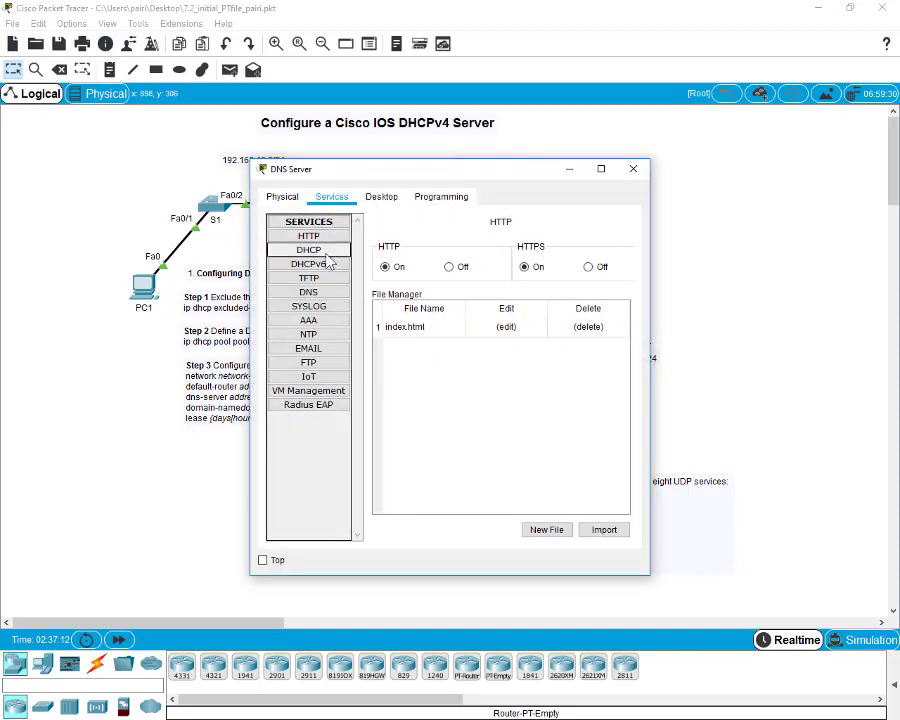
click(321, 294)
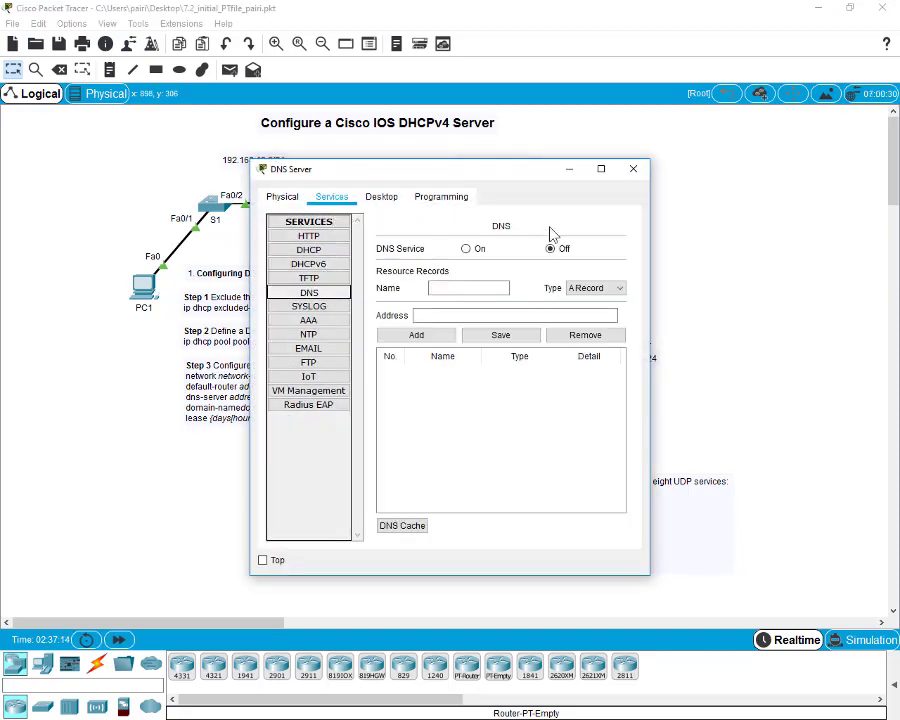
click(467, 252)
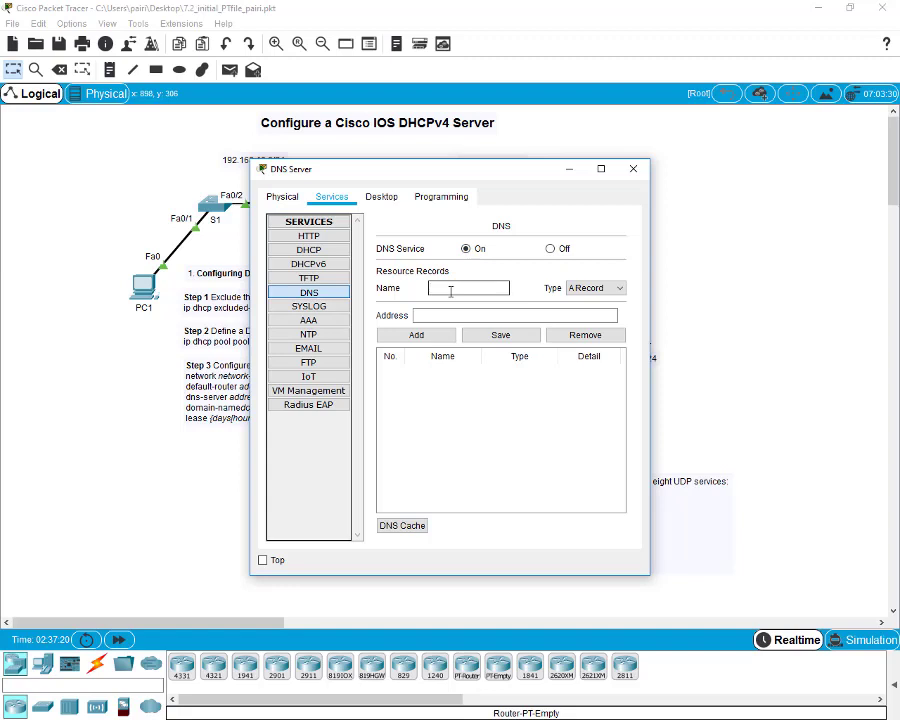
click(450, 291)
text(www.corona.com)
click(430, 317)
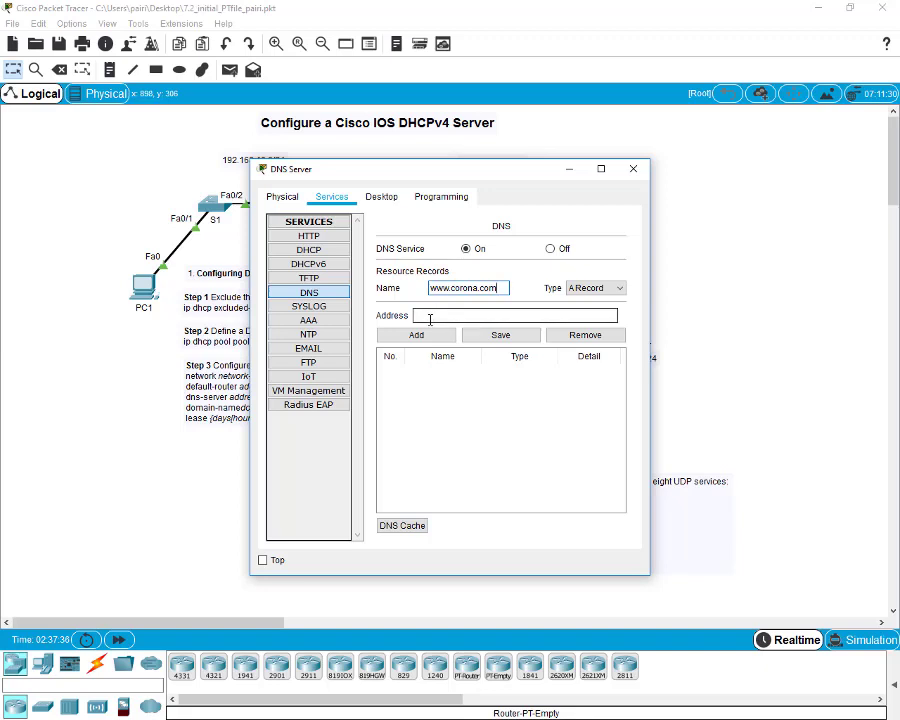
text(192)
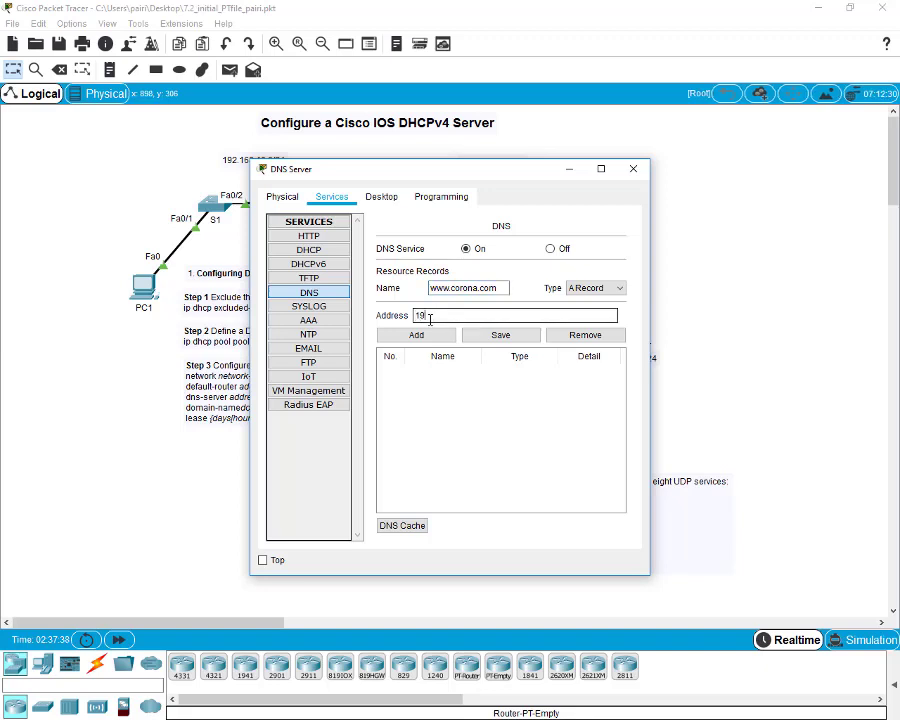
text(.168.11.6)
click(430, 336)
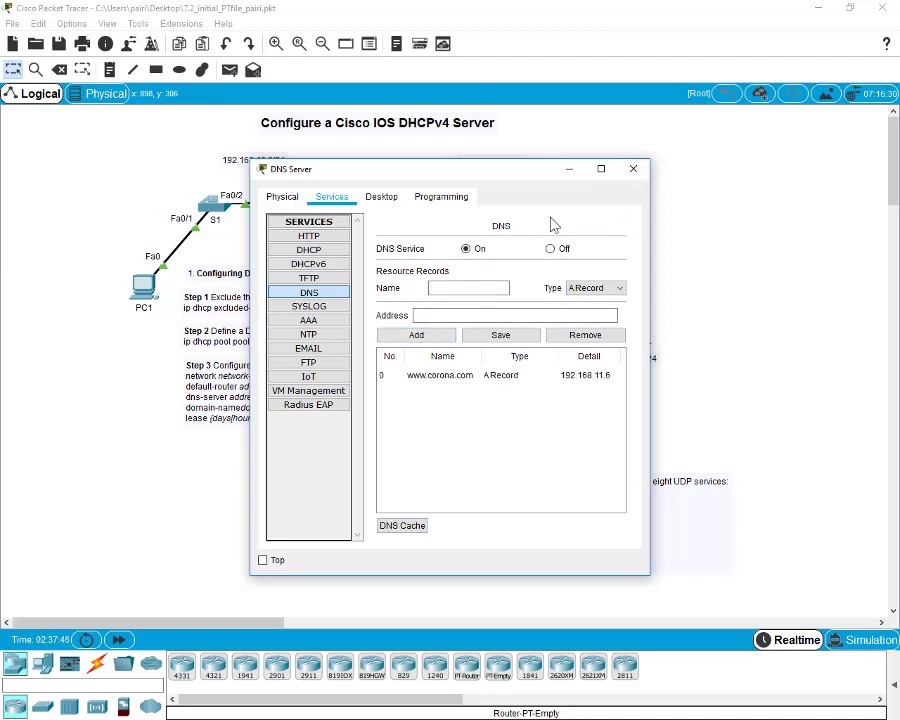
click(304, 238)
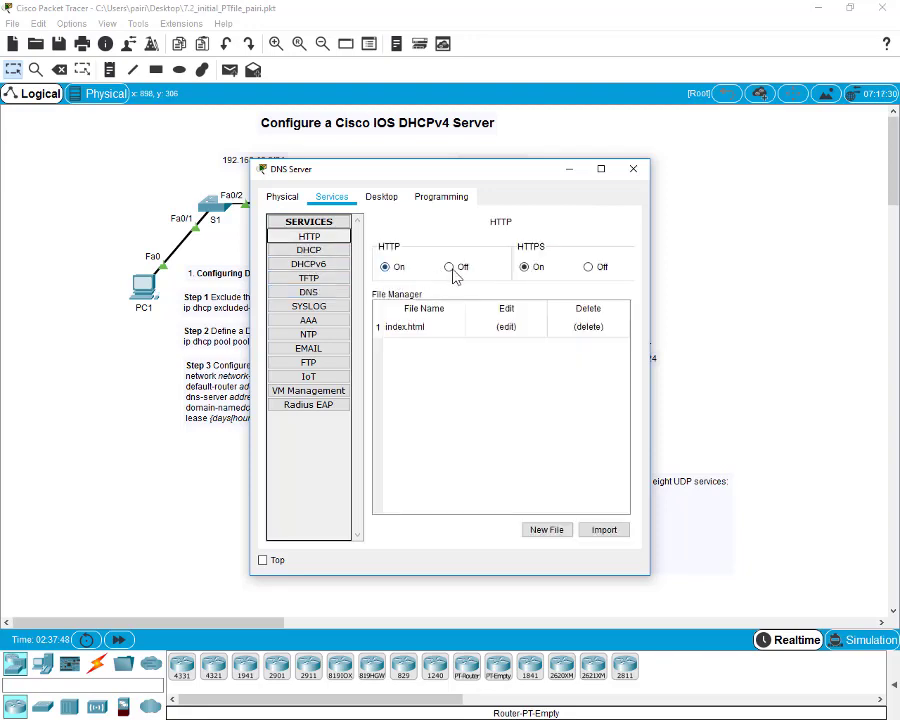
click(633, 170)
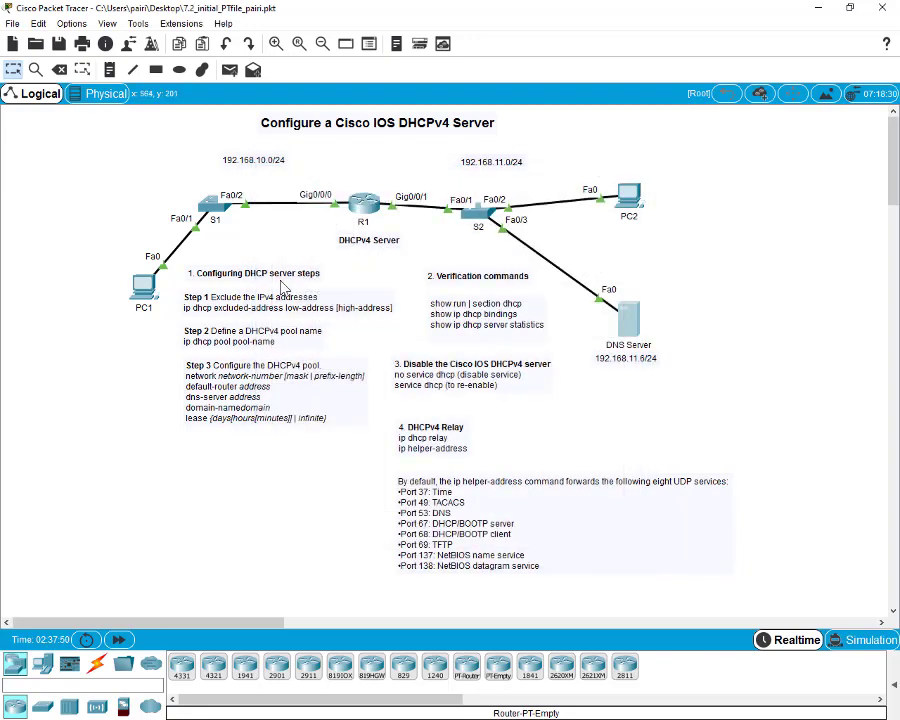
click(144, 285)
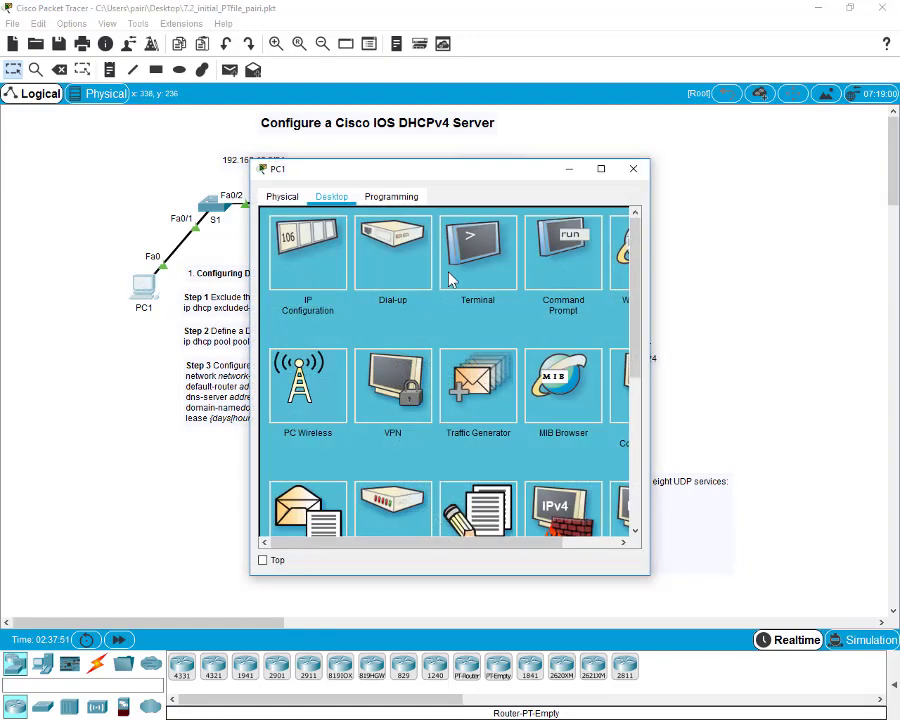
click(622, 255)
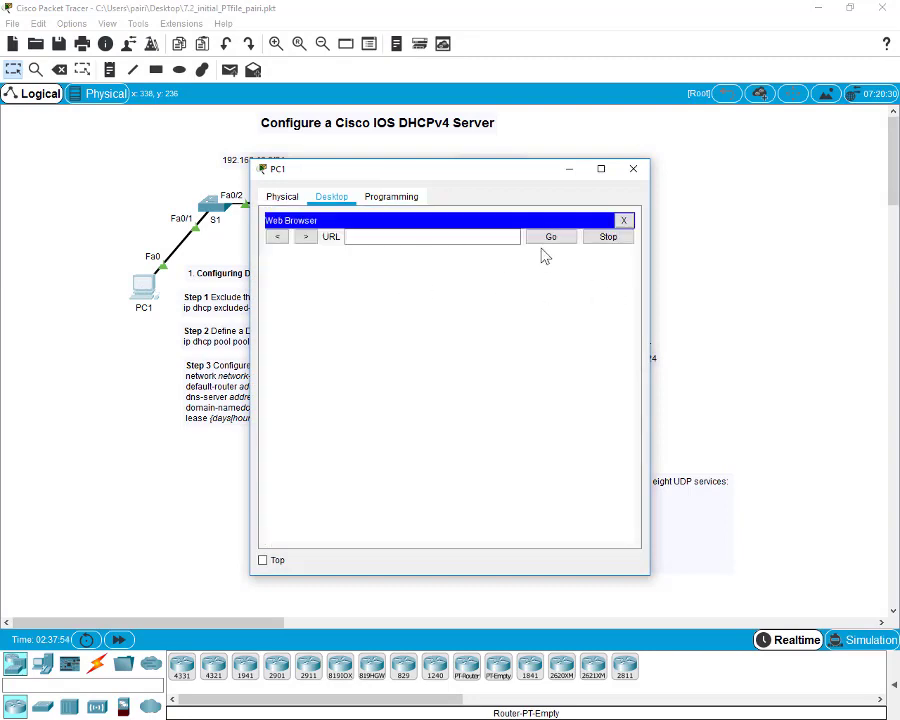
click(623, 220)
click(594, 543)
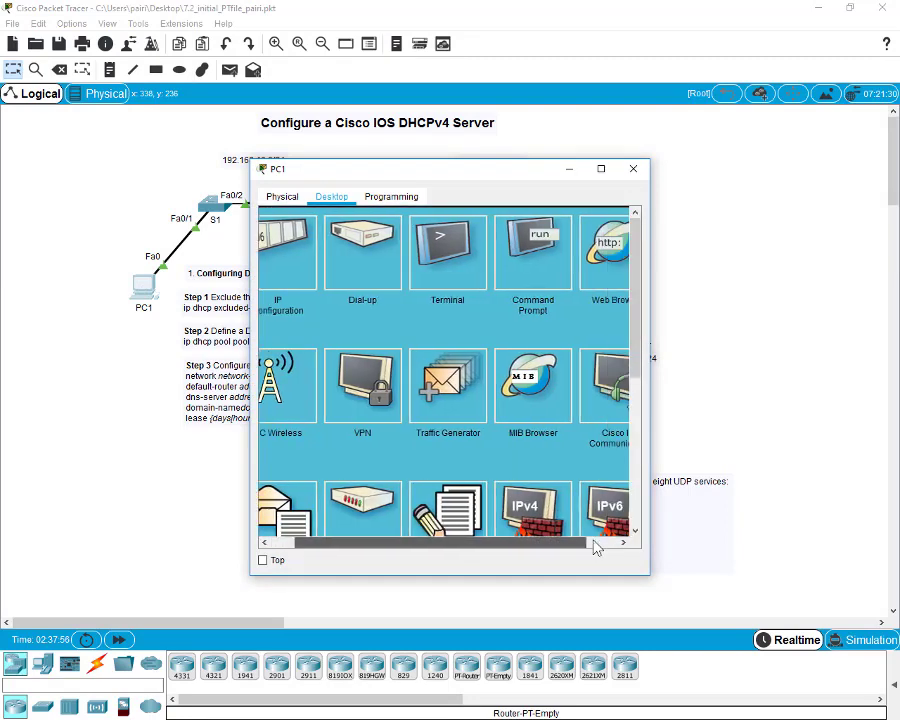
click(590, 245)
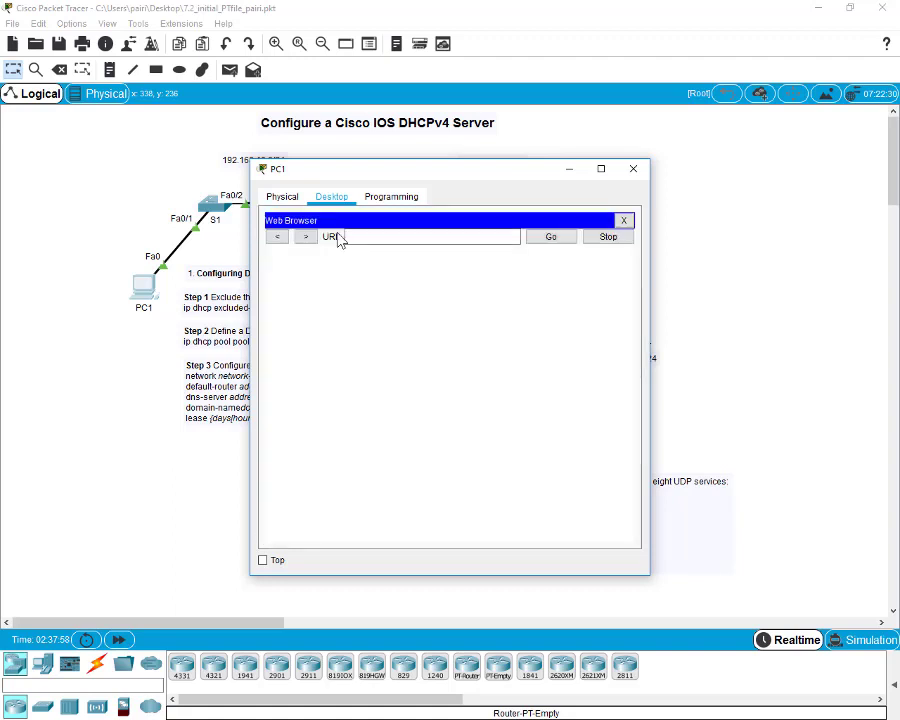
text(www)
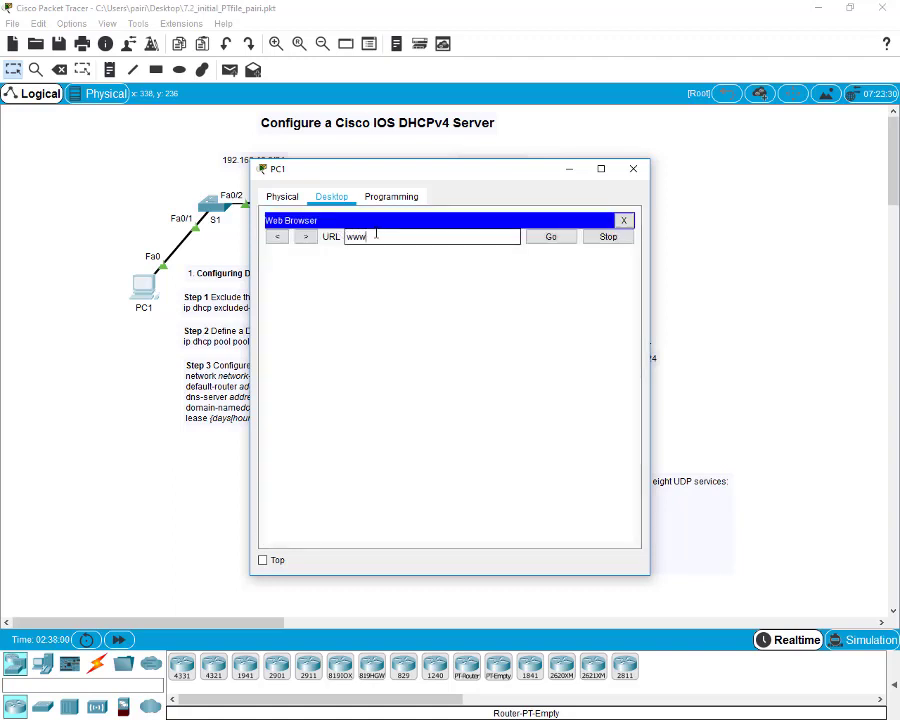
text(.corona.com)
key(Return)
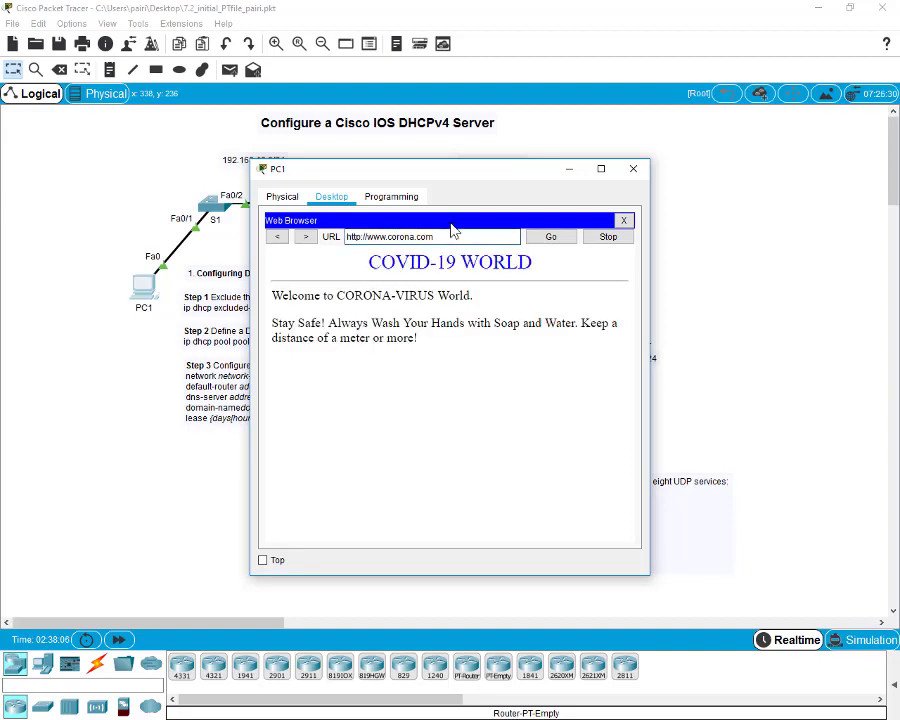
- Move PC1's window clear of the topology and check the DNS server address in its IP configuration
drag(468, 176, 423, 266)
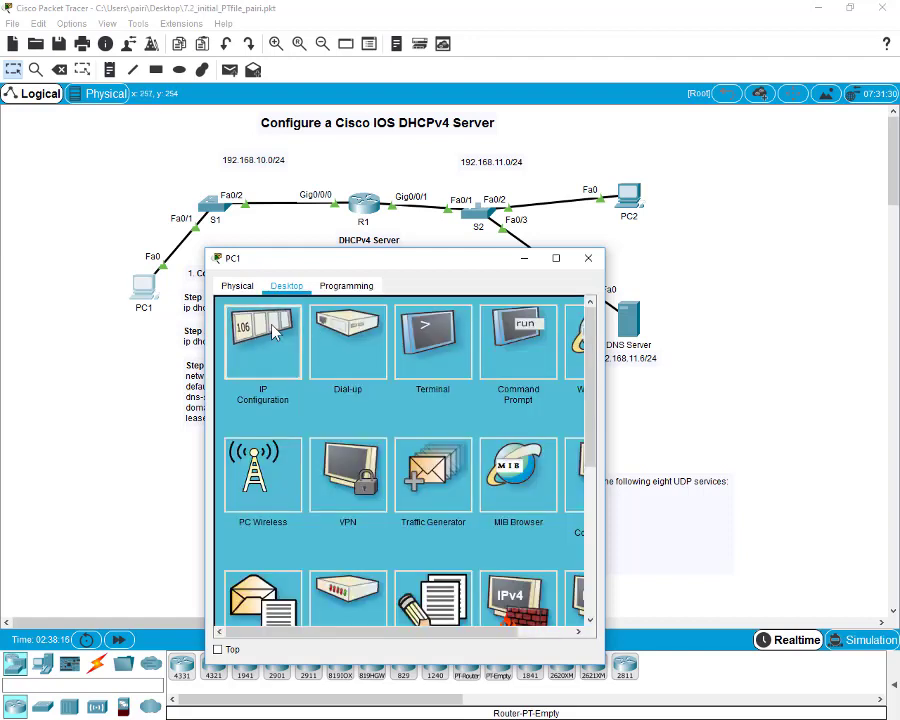
click(265, 335)
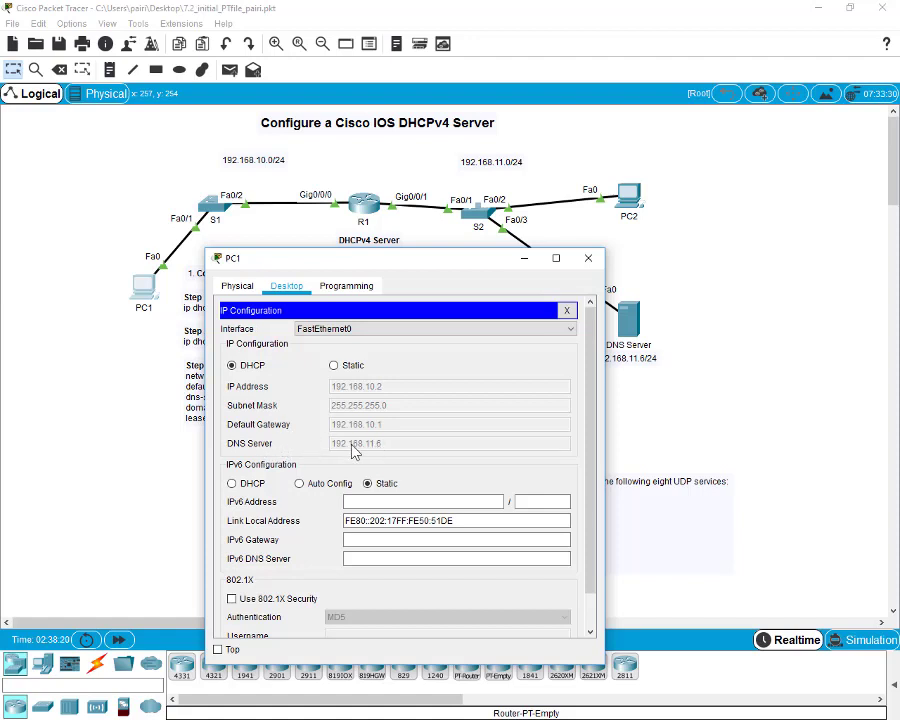
click(566, 310)
click(578, 332)
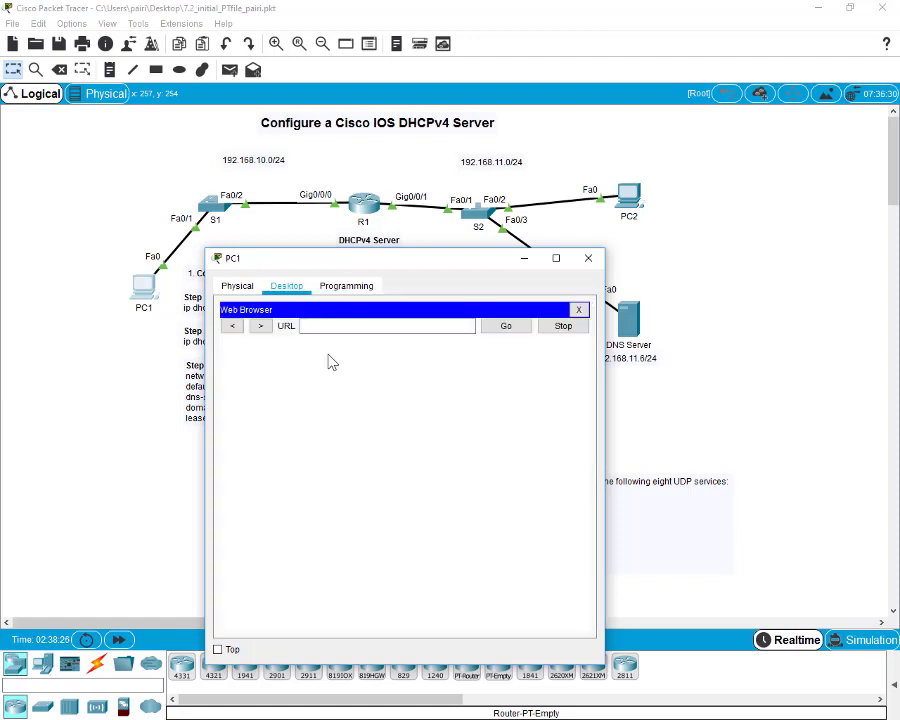
text(ww)
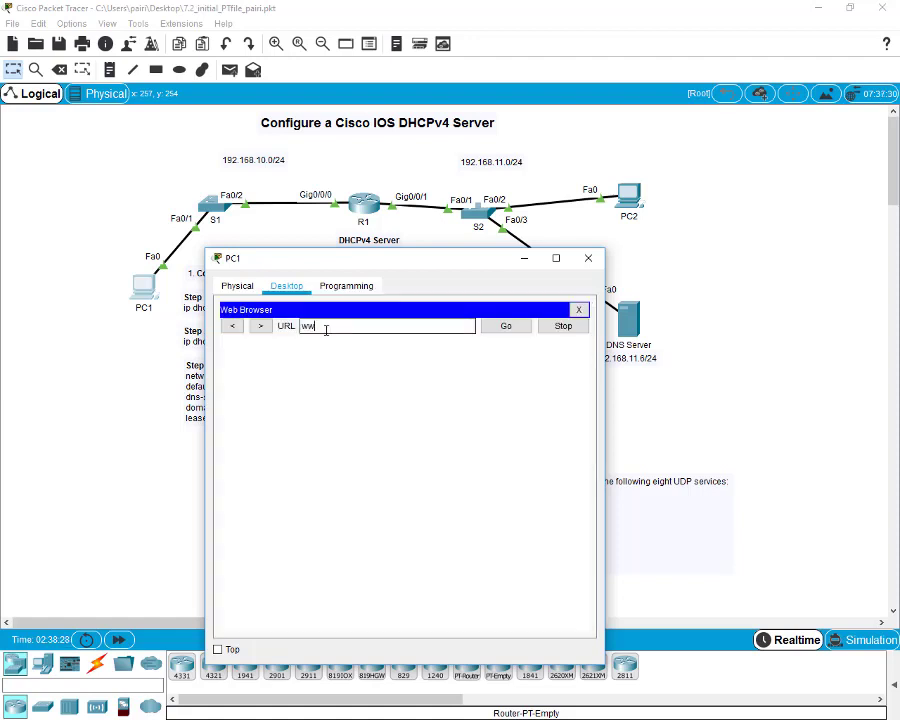
text(w.corona.com)
click(512, 328)
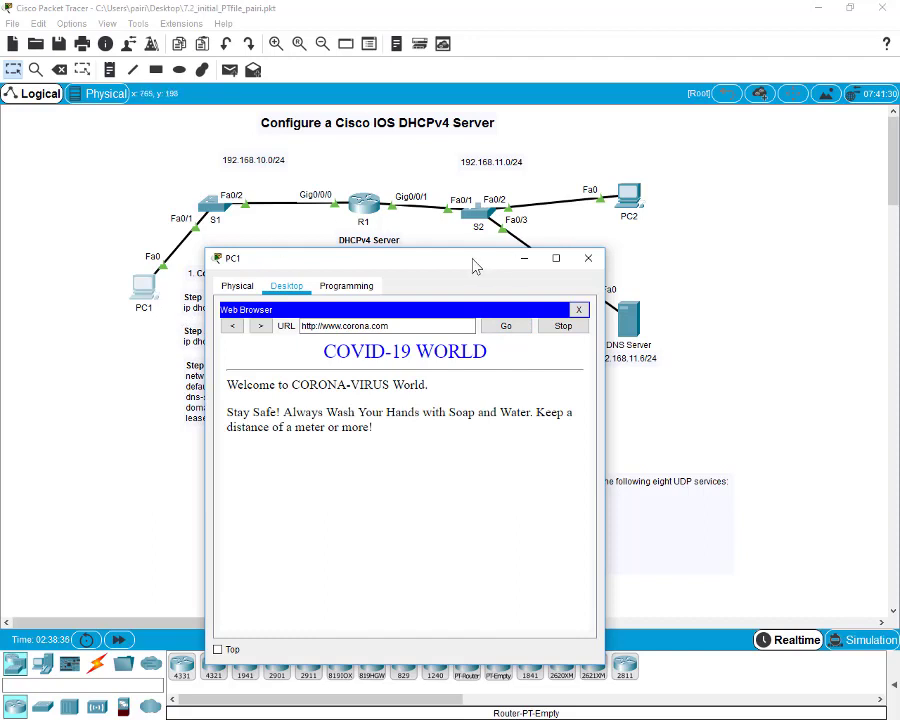
drag(476, 262, 368, 263)
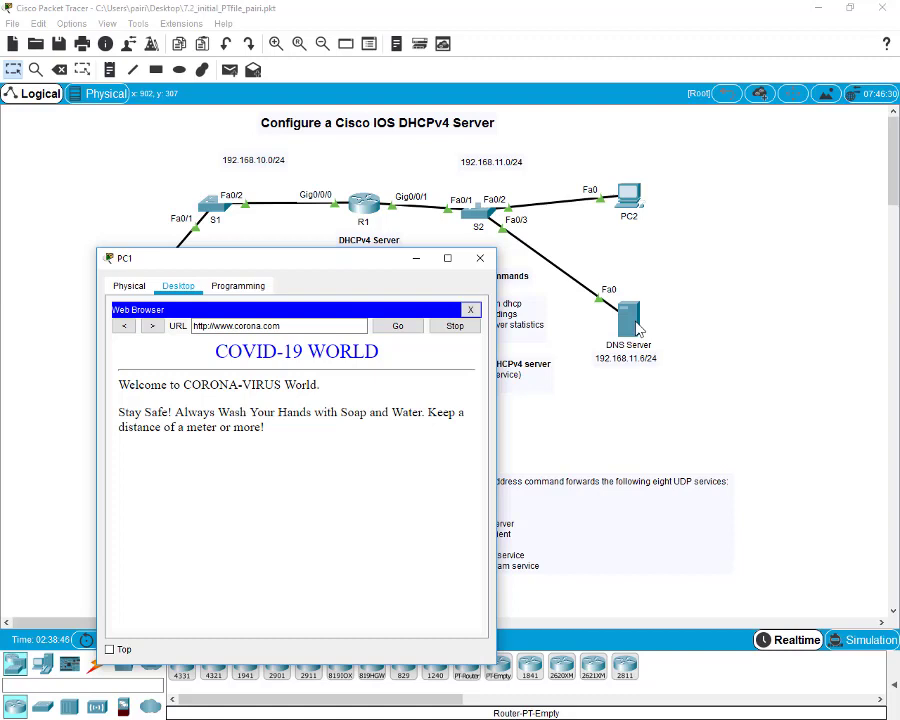
triple_click(189, 326)
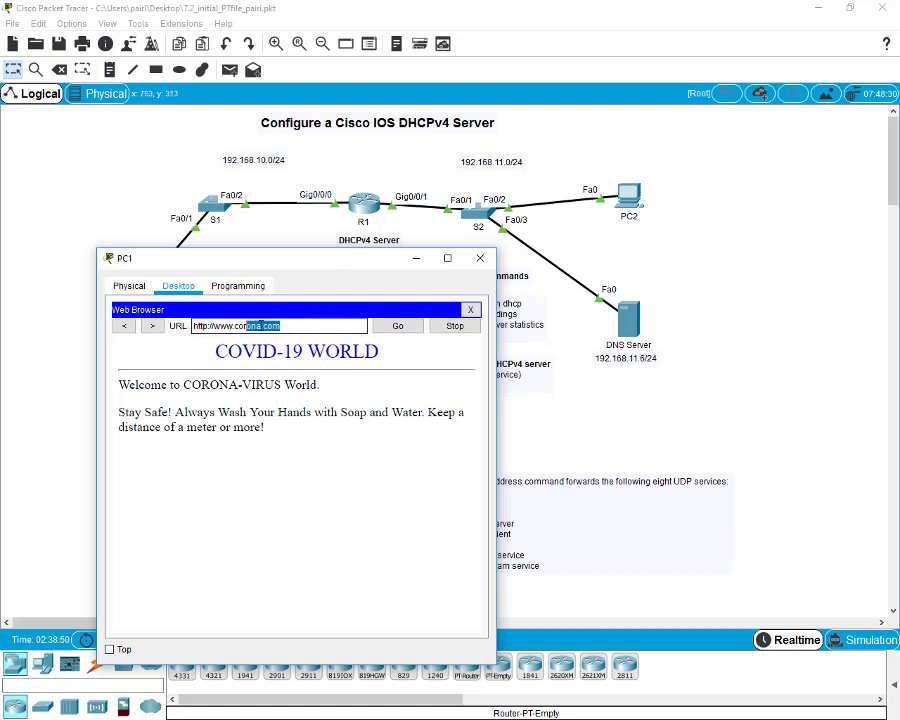
click(299, 326)
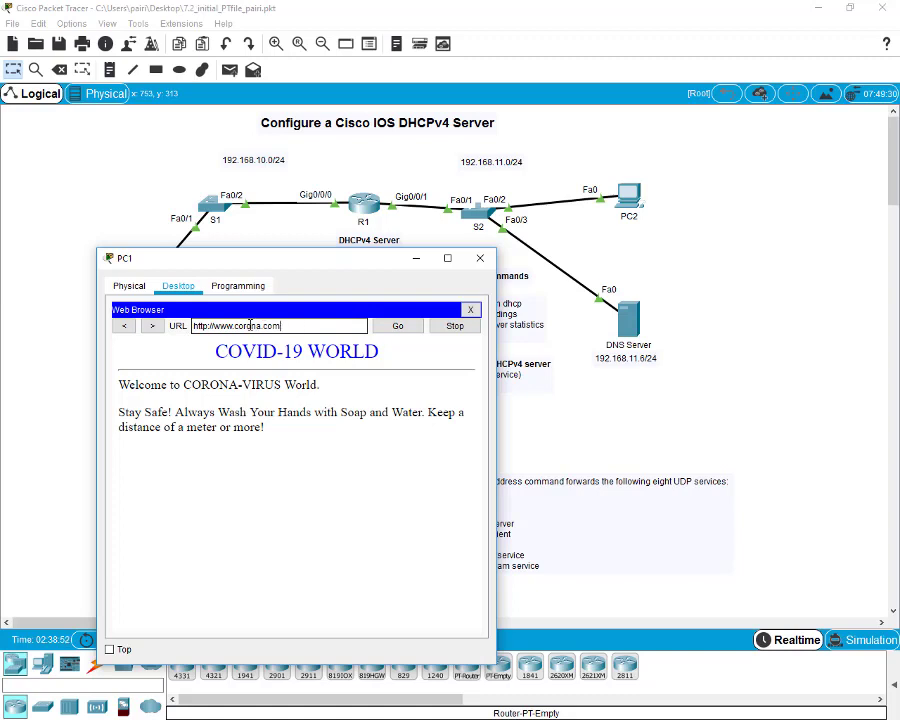